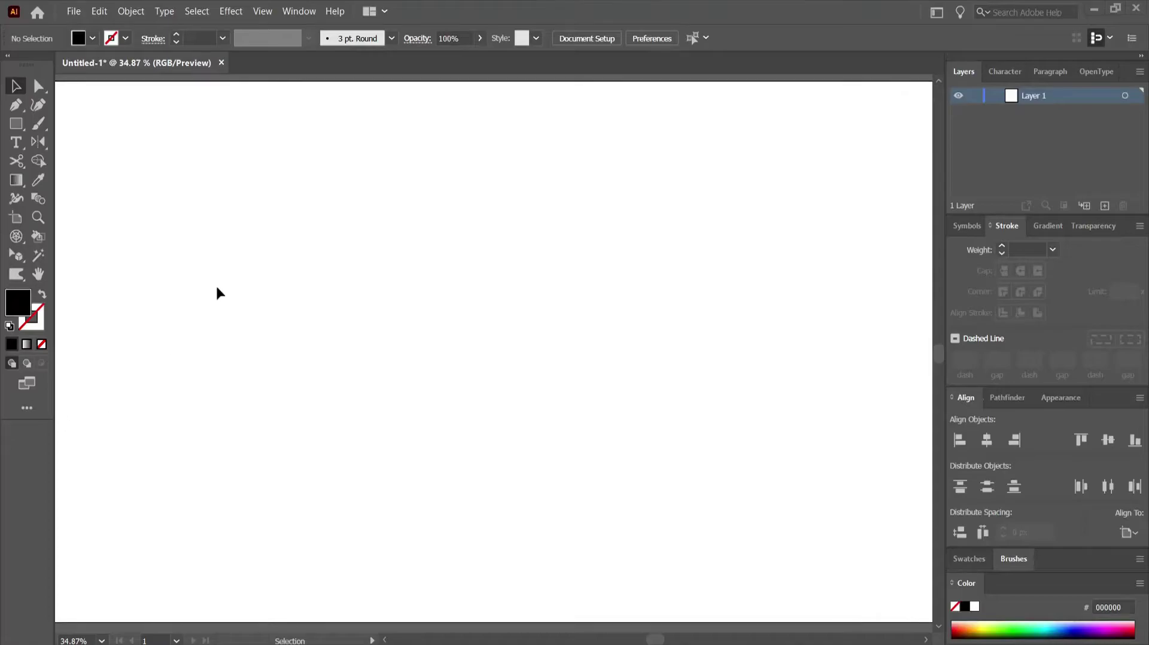
- Type MARVEL near the top-left of the artboard and set it in Marvel Regular
left_click(15, 142)
left_click(159, 135)
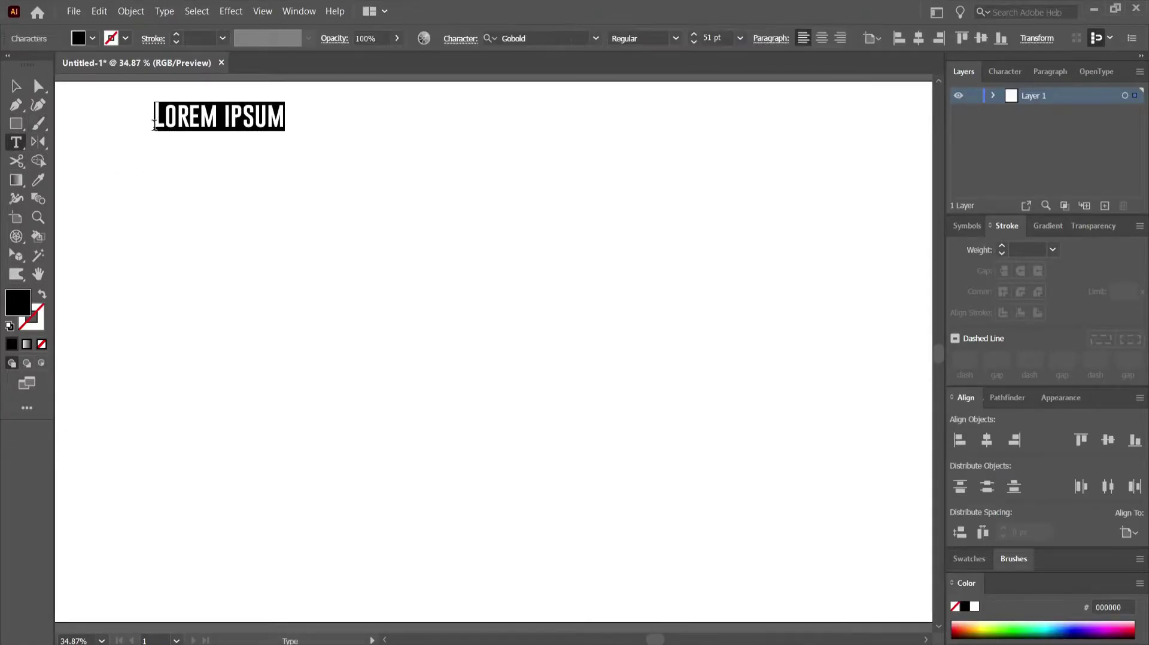
type("MARV")
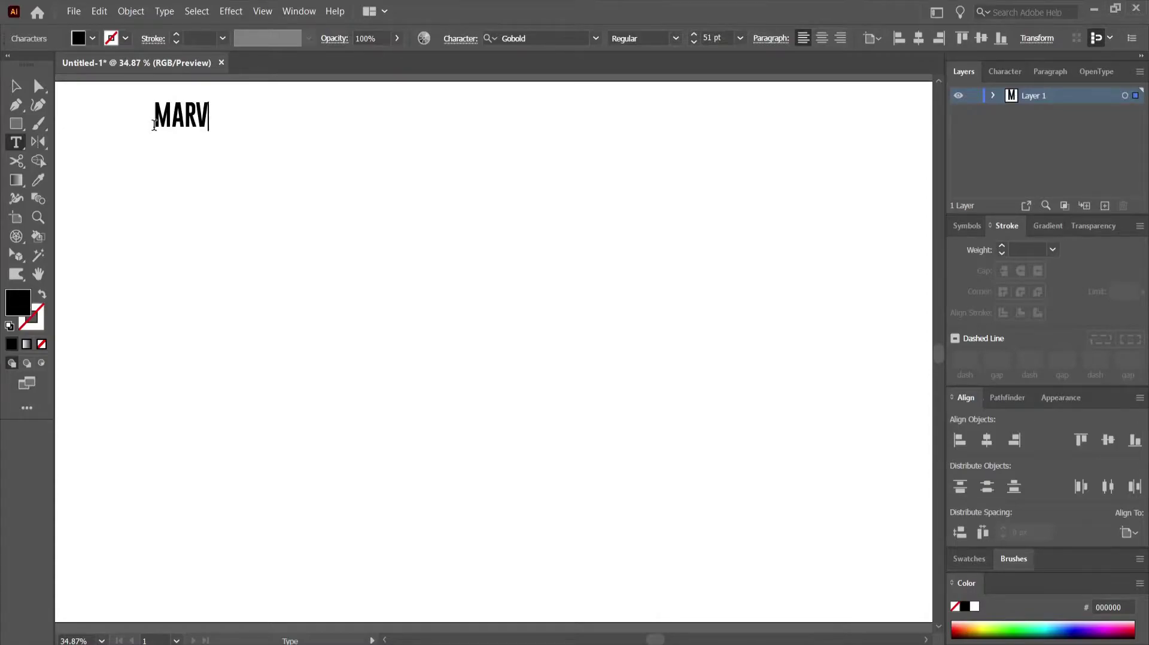
type("EL")
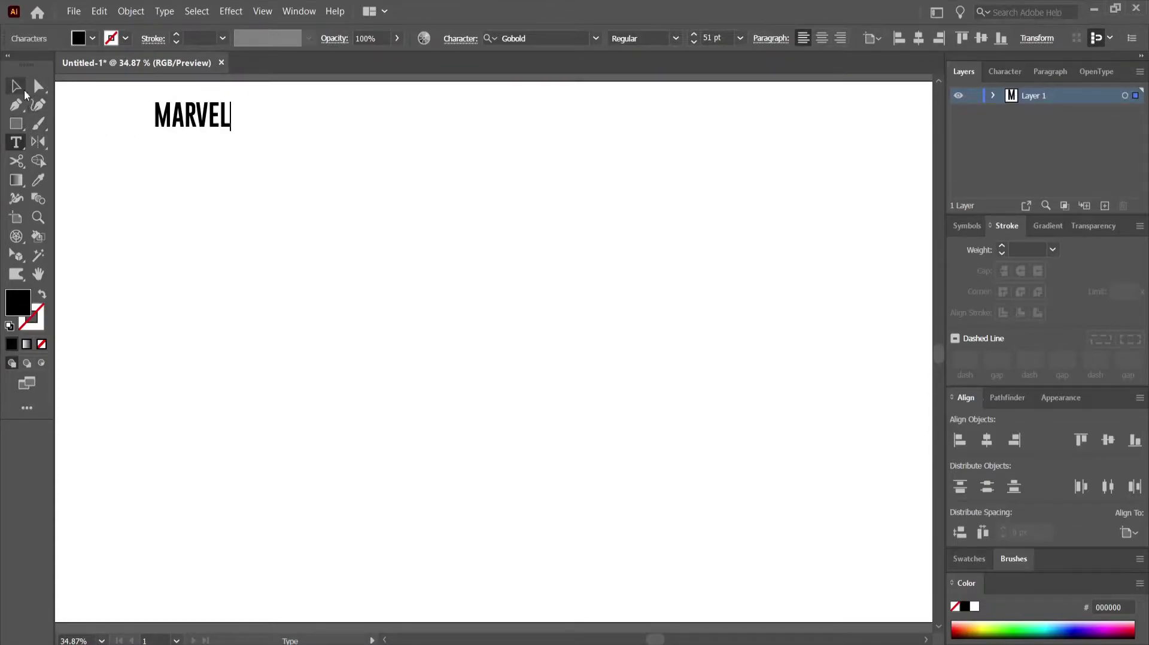
left_click(16, 85)
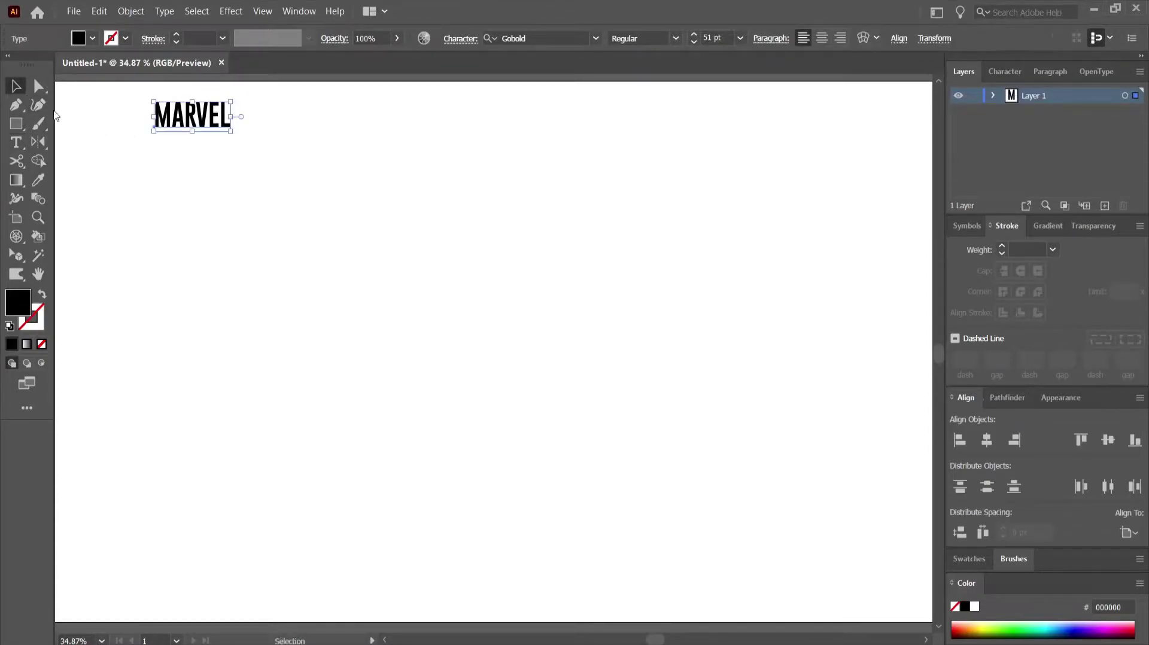
left_click(553, 39)
type("MAR")
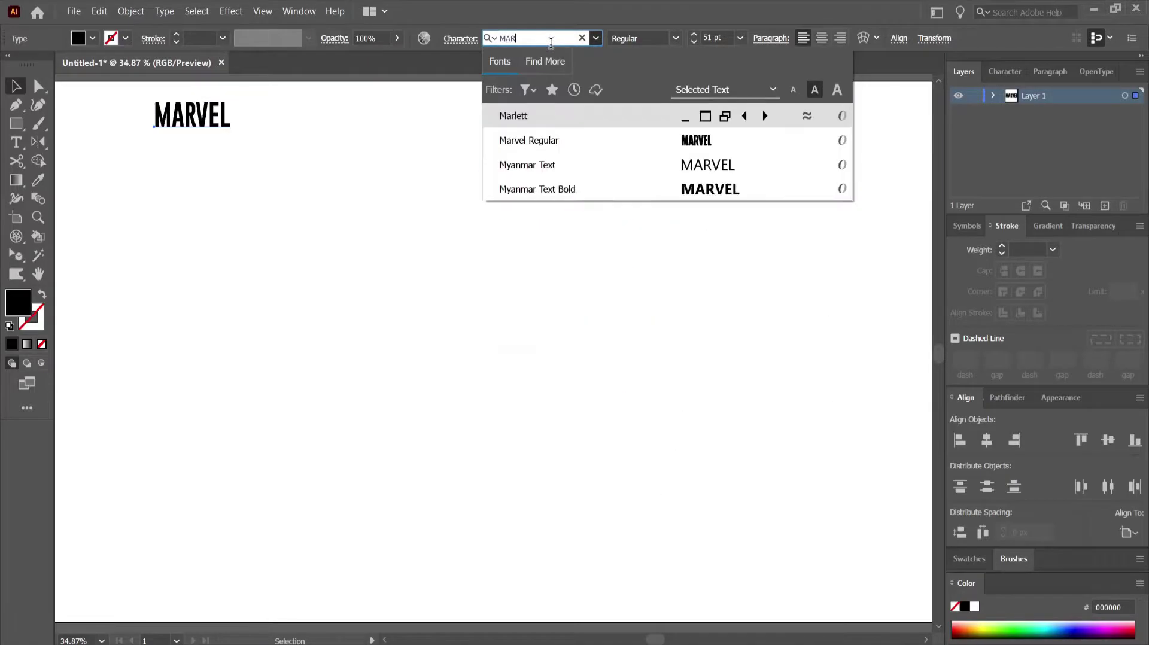
left_click(527, 140)
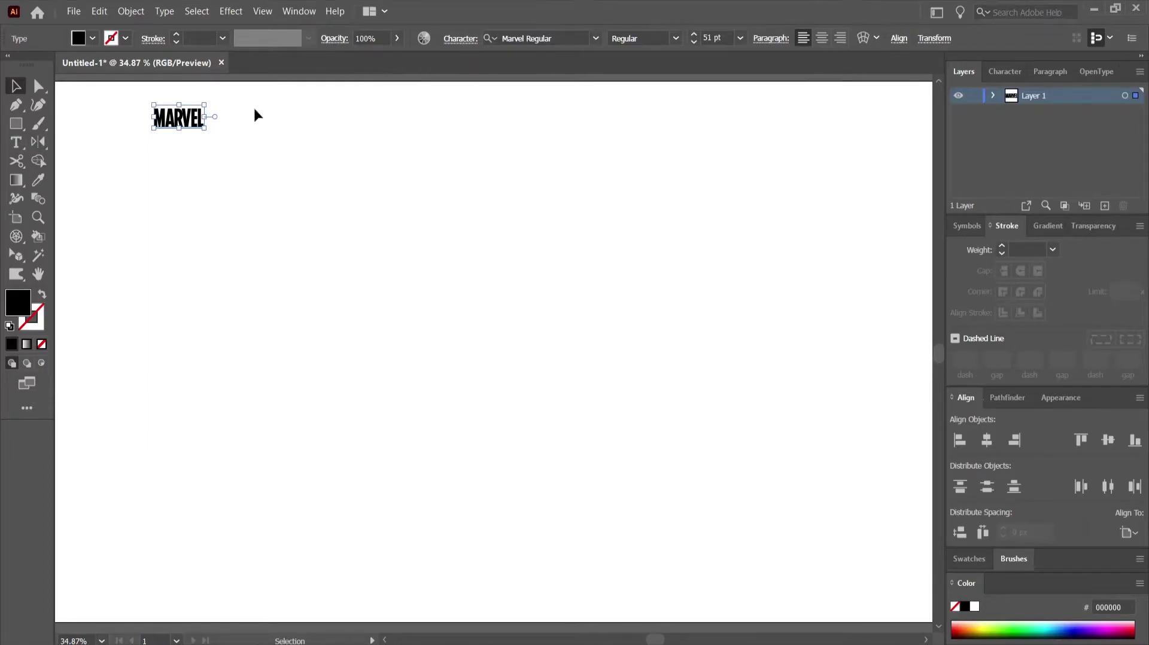
- Enlarge MARVEL to about 88 pt and type STUDIO to its right
left_click_drag(205, 130, 249, 146)
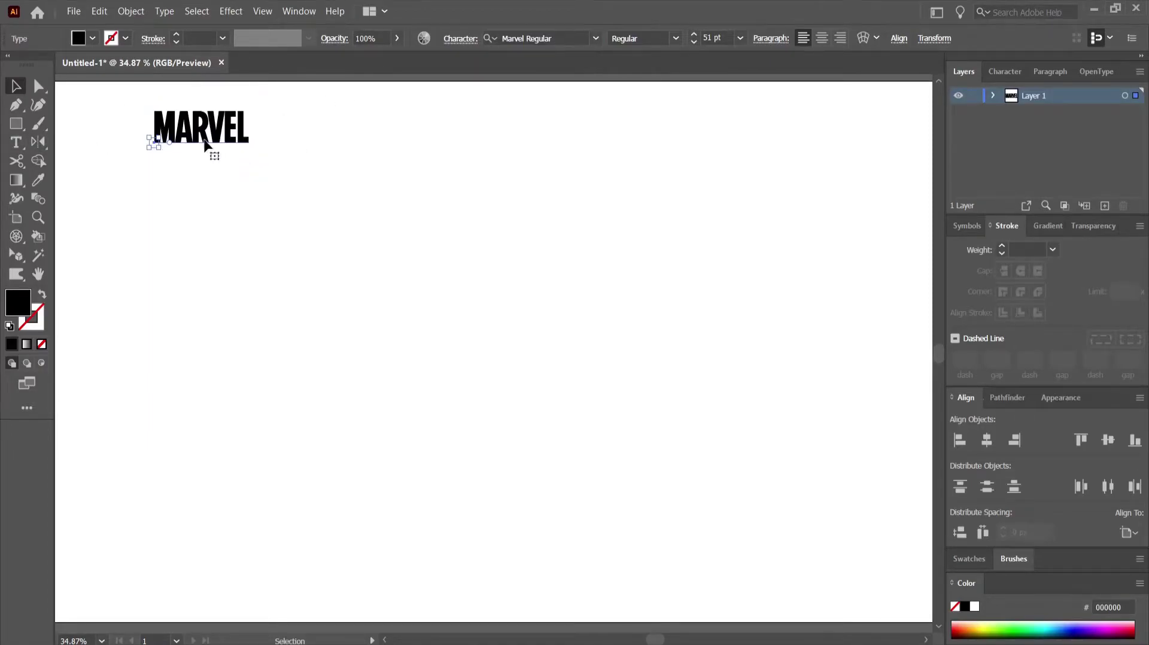
key("t")
left_click(330, 141)
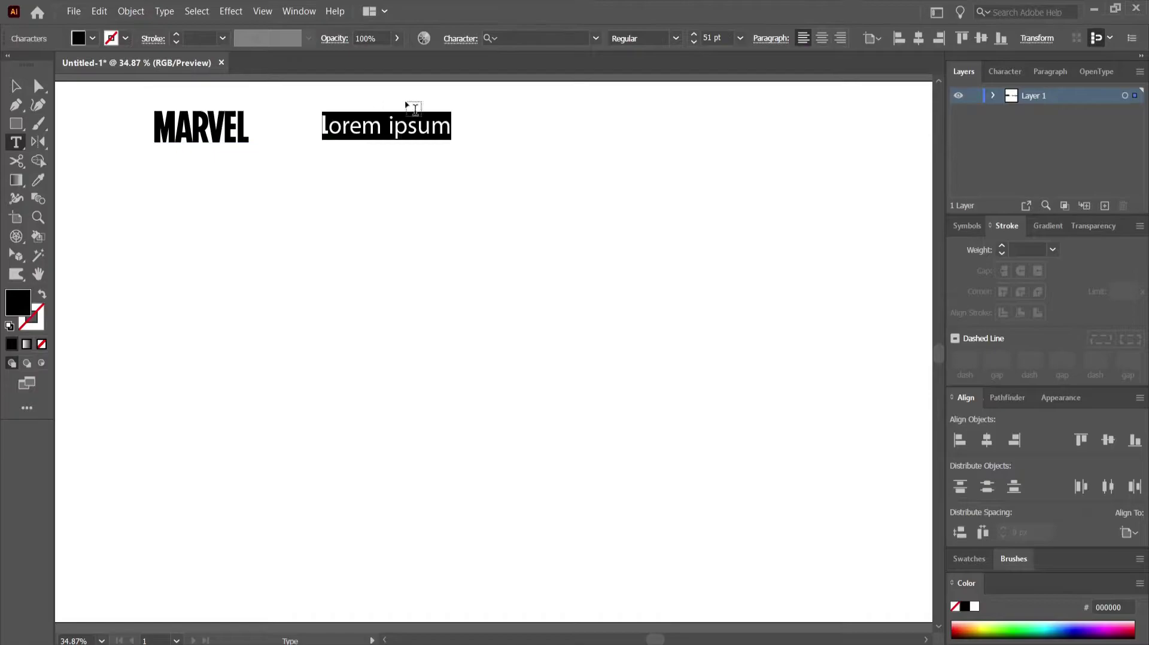
type("STU")
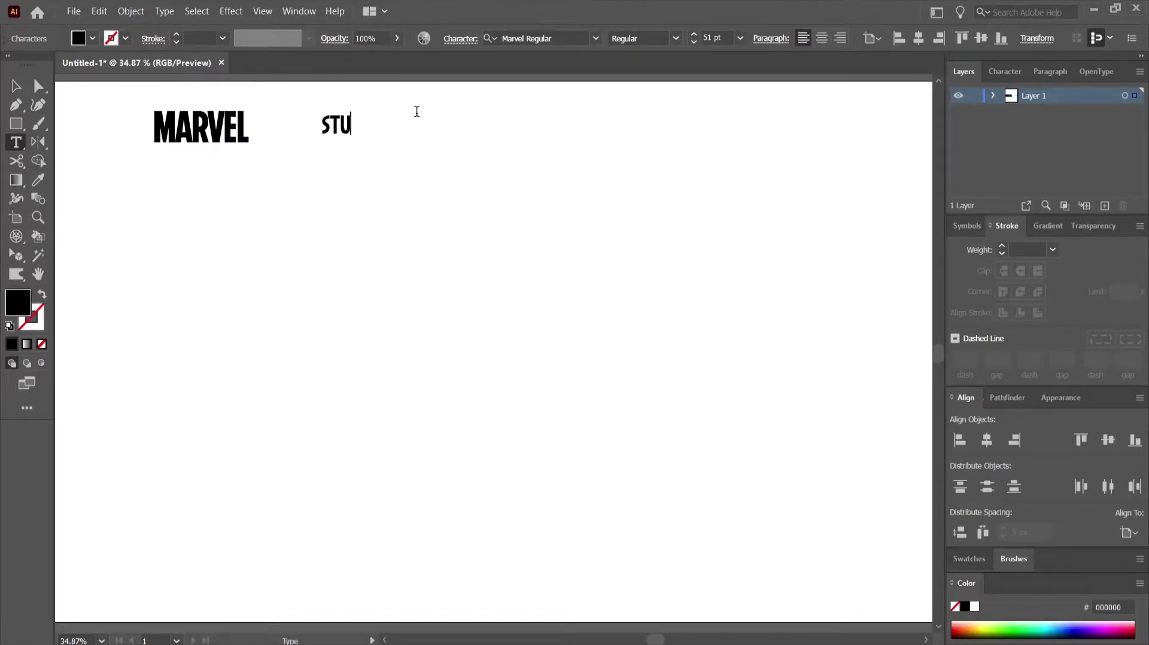
type("DIO")
- Set STUDIO in the Gobold font and enlarge it to about 72 pt
left_click(559, 38)
type("G")
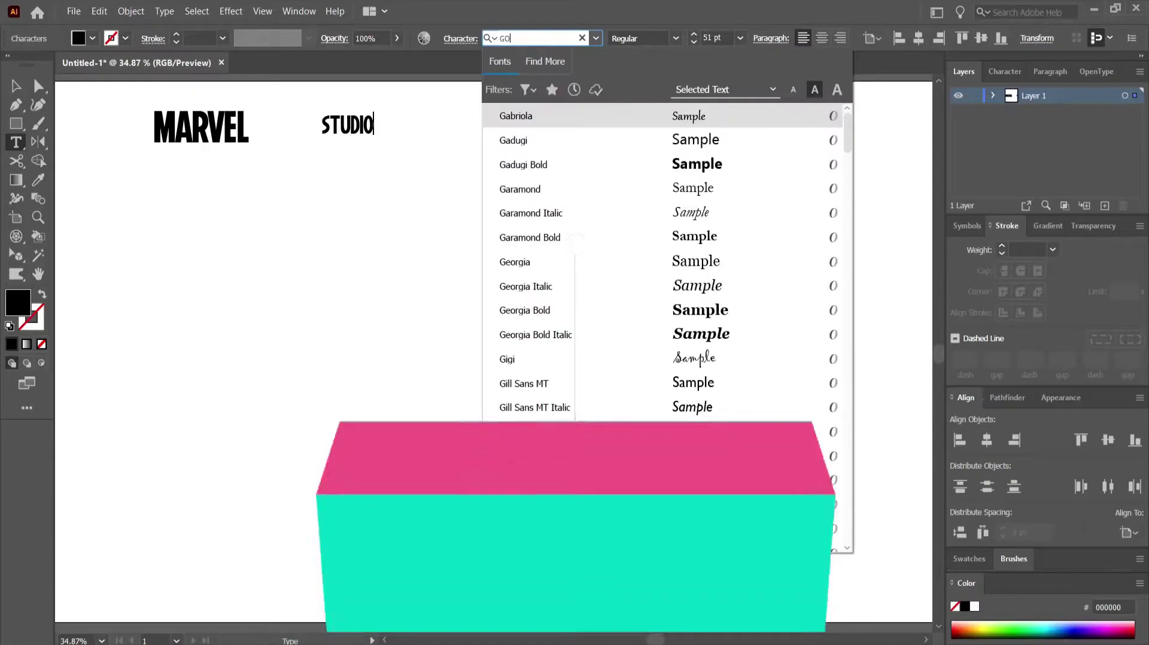
type("O")
left_click(530, 118)
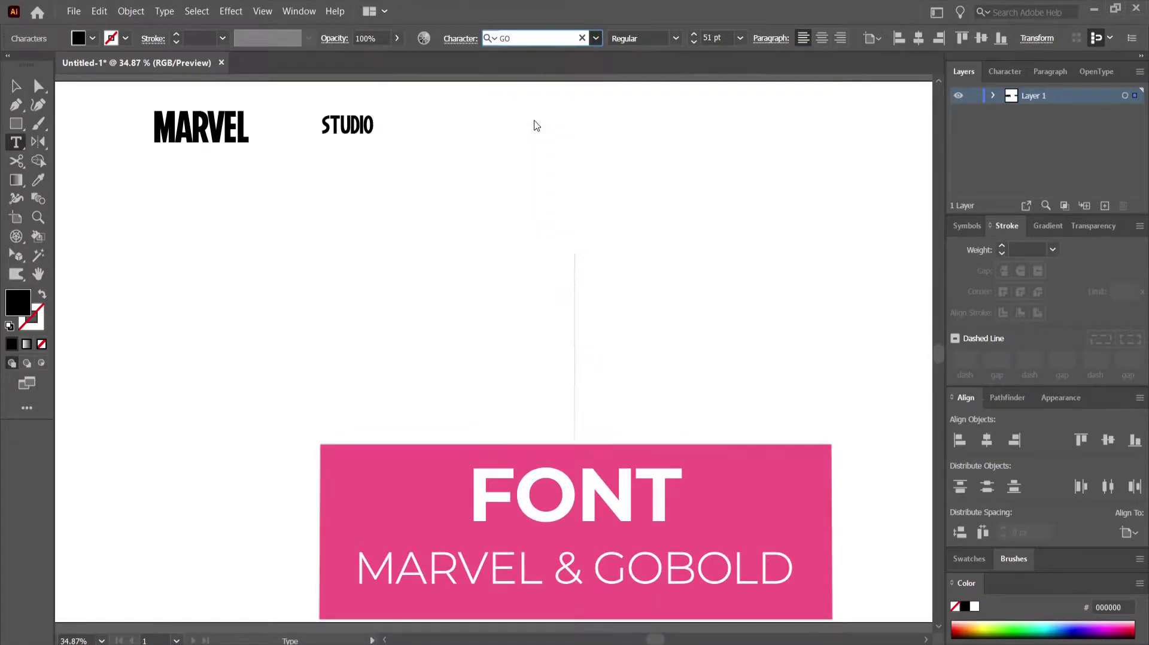
left_click(13, 87)
left_click(536, 39)
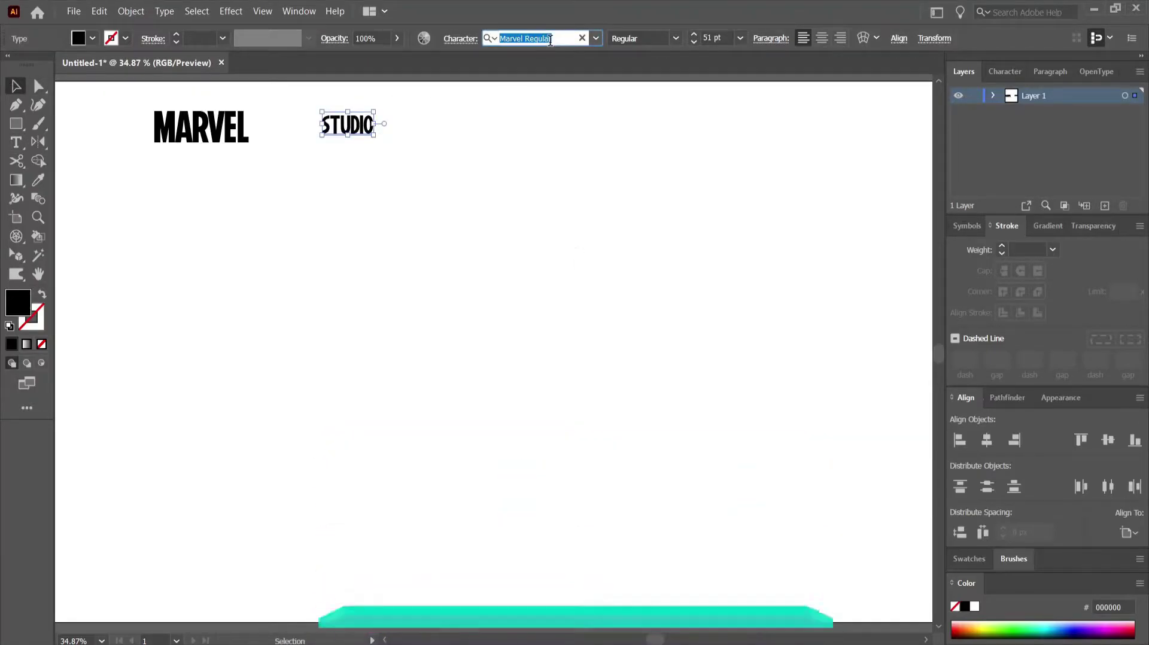
type("GOB")
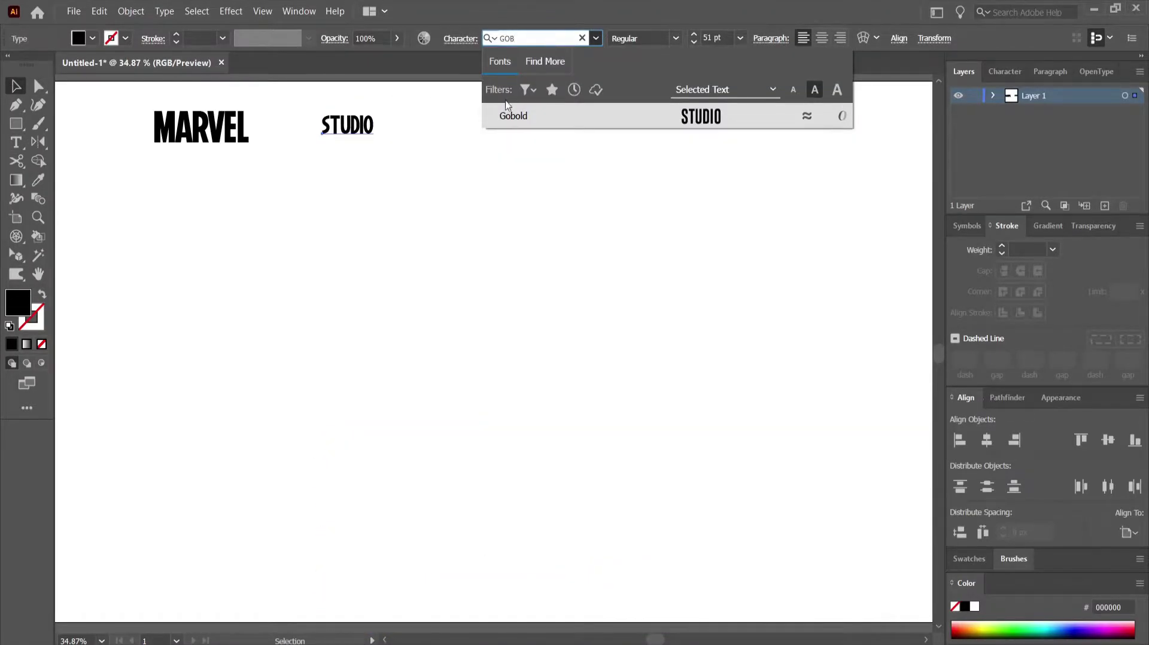
left_click(509, 116)
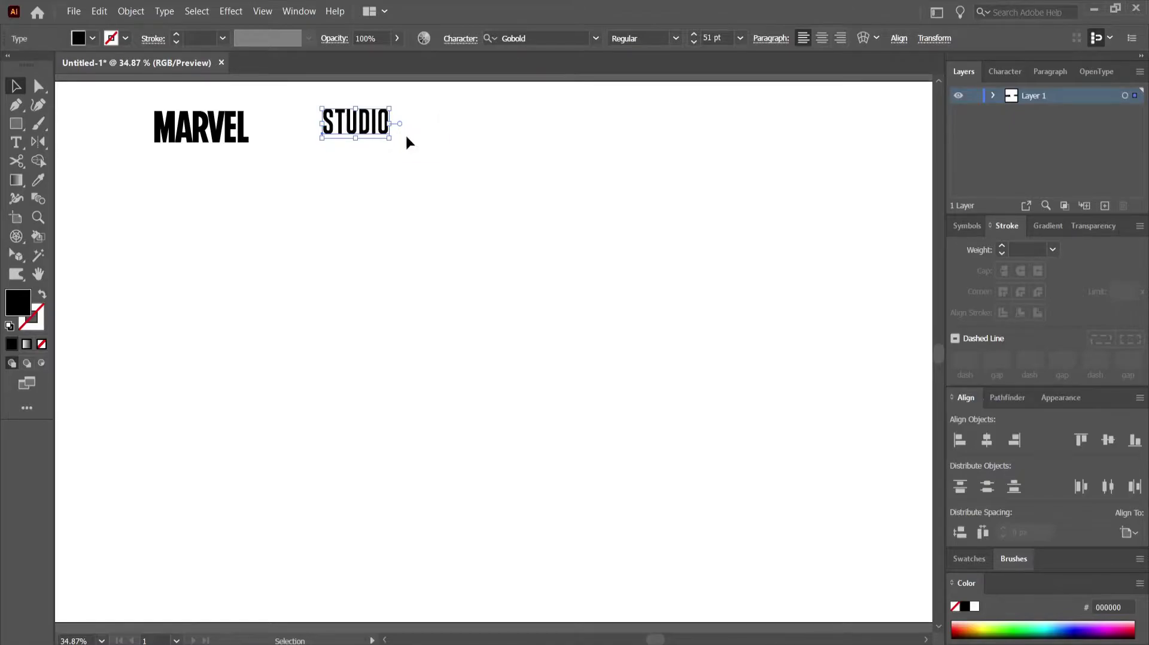
left_click_drag(388, 141, 413, 151)
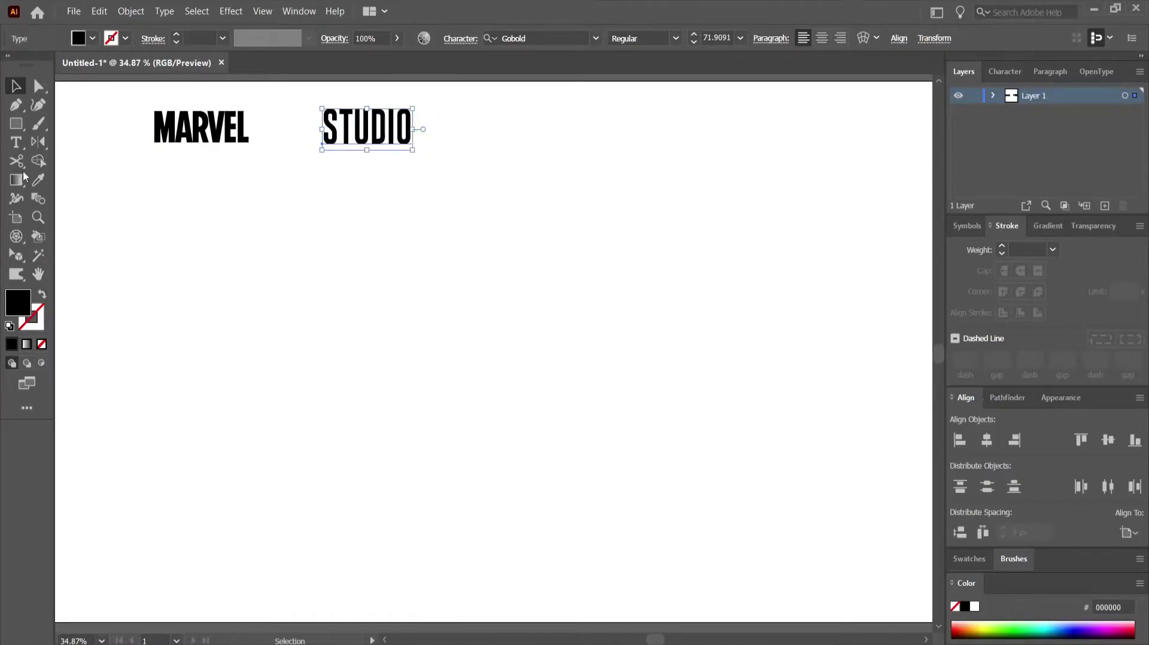
left_click(16, 255)
- Turn on the perspective grid and draw a rectangle covering its left wall
left_click(66, 256)
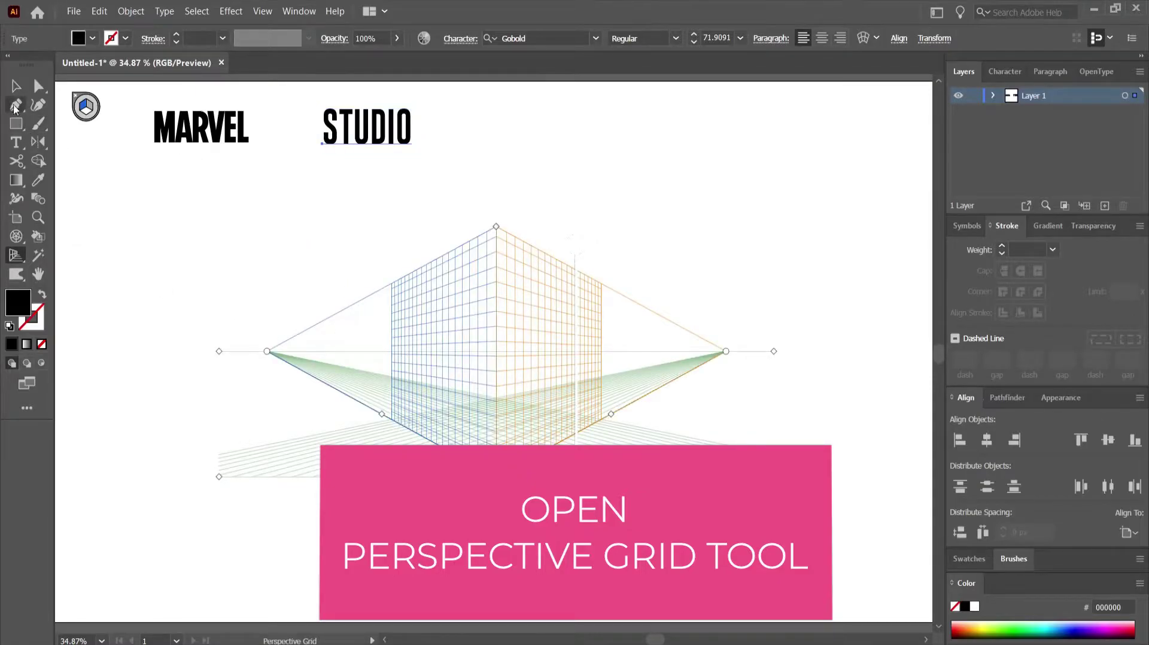
left_click(15, 89)
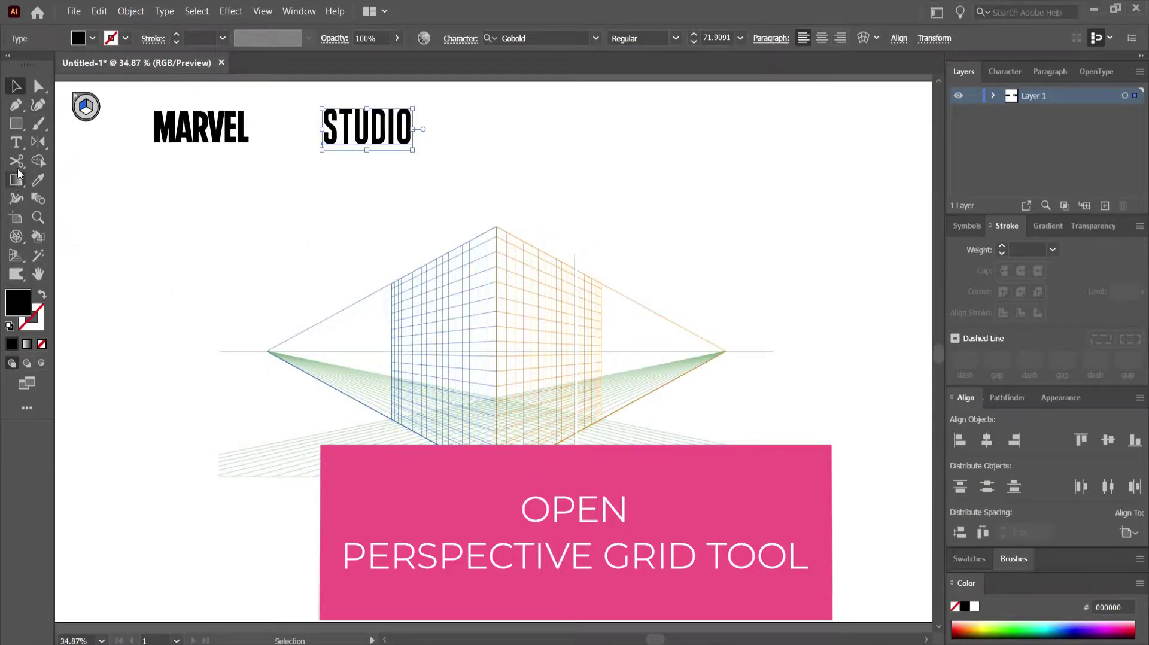
left_click(14, 123)
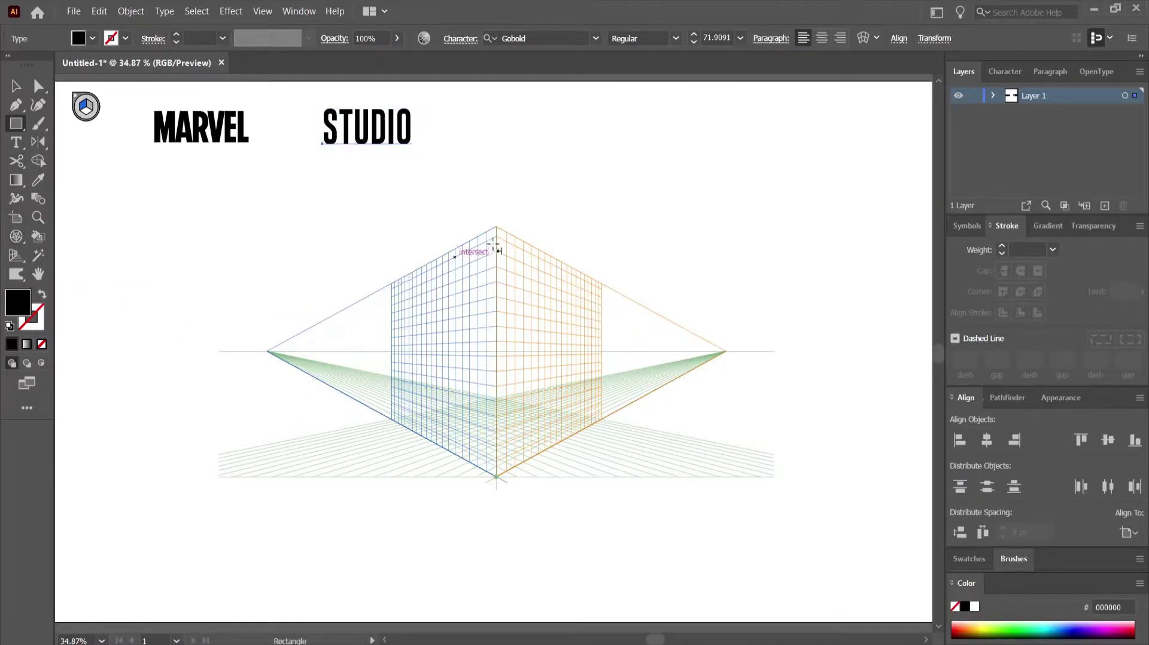
mouse_move(496, 226)
left_mouse_down()
mouse_move(366, 407)
mouse_move(352, 398)
left_mouse_up()
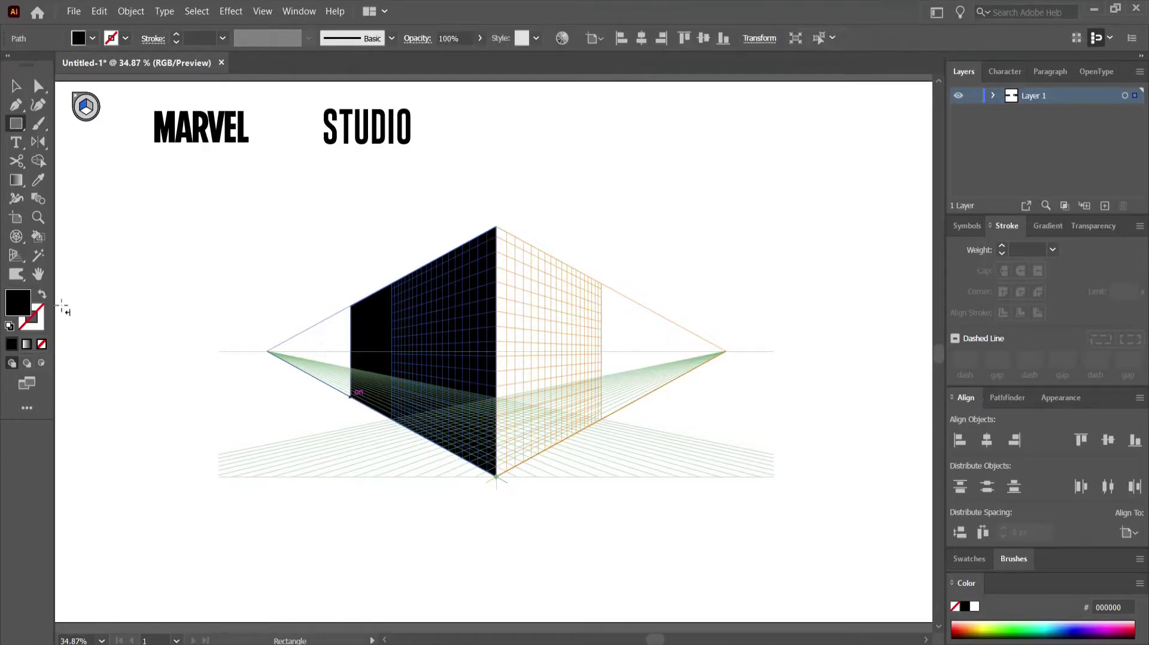
- Fill the left-wall rectangle with bright red (FF0000)
double_click(24, 307)
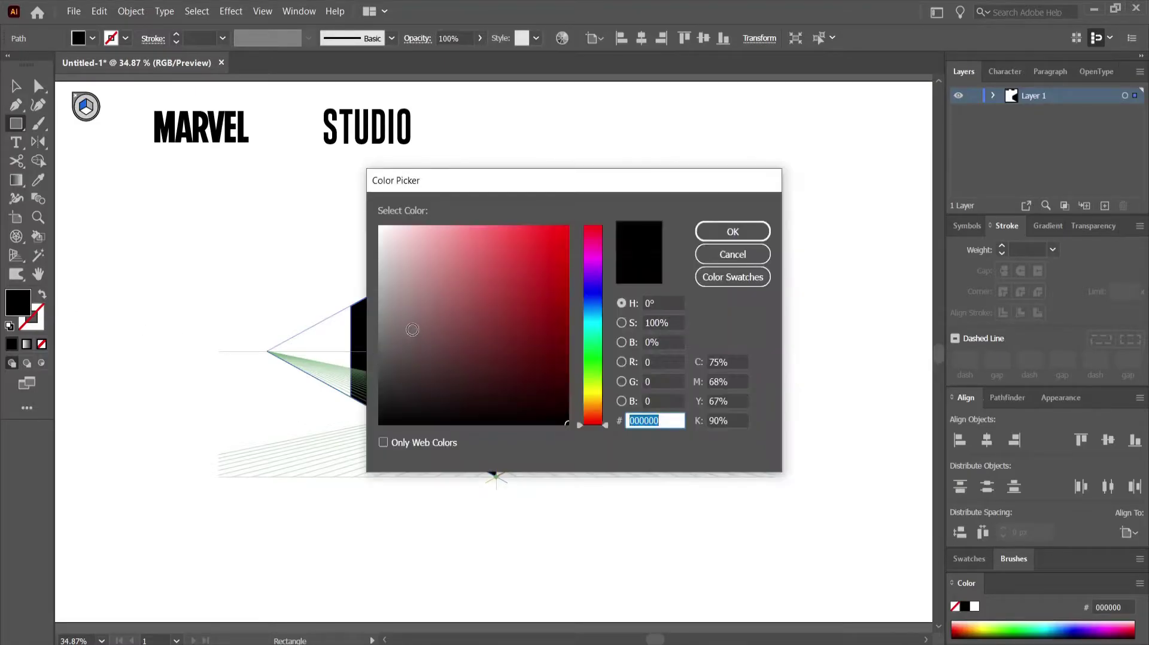
left_click_drag(480, 297, 563, 227)
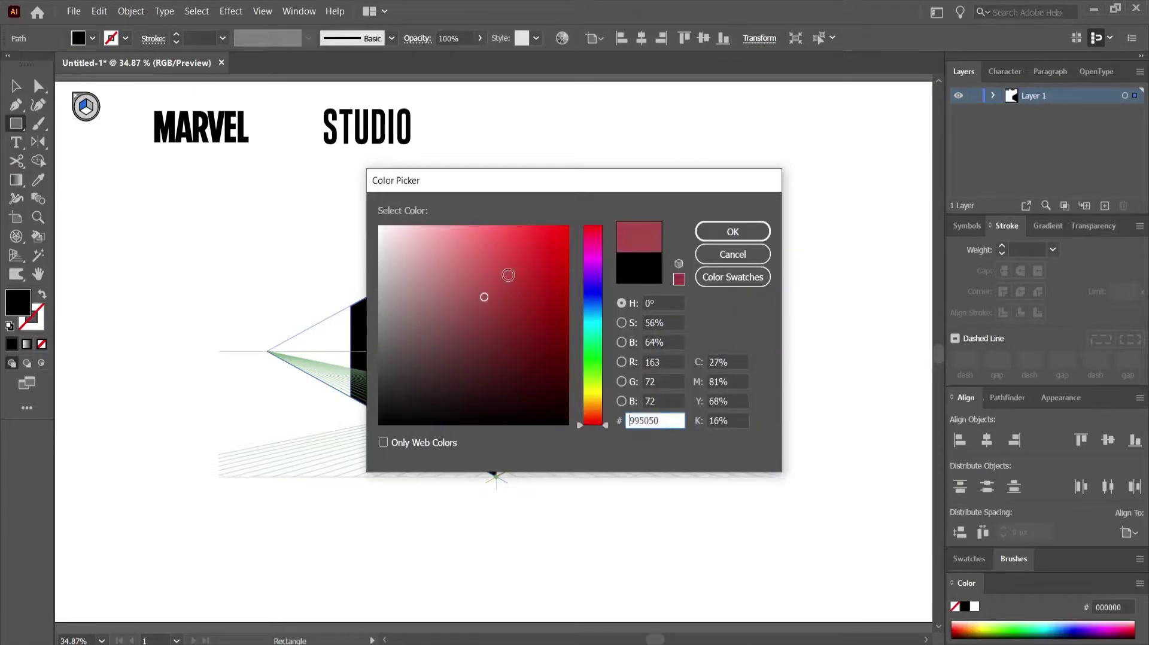
left_click(715, 231)
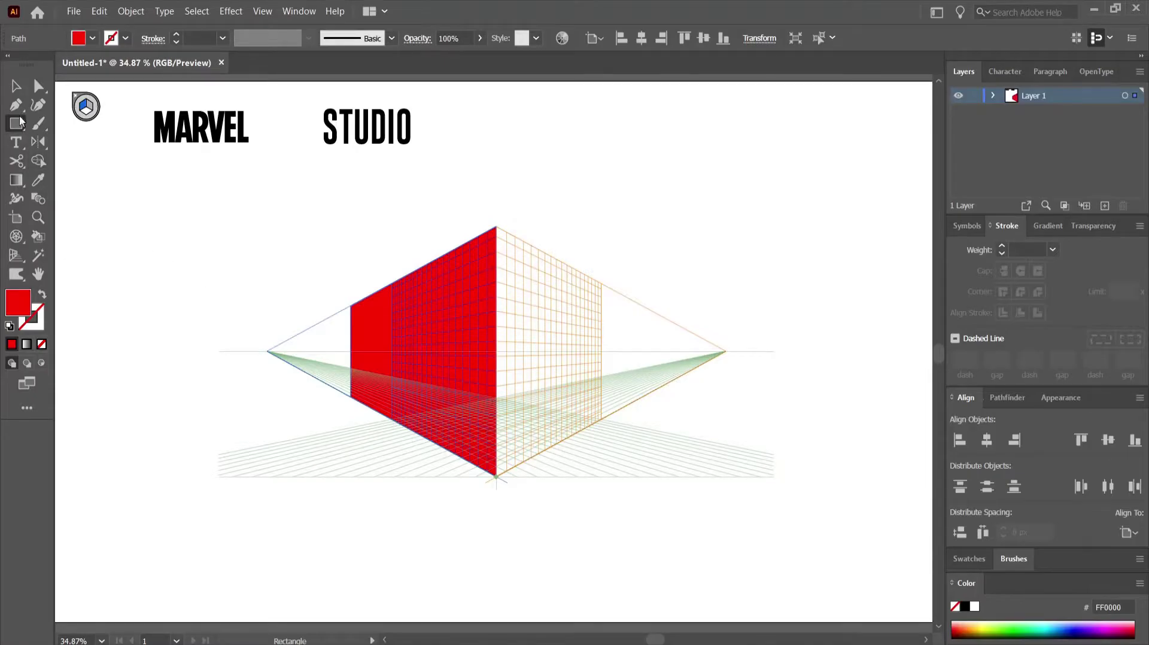
left_click(16, 85)
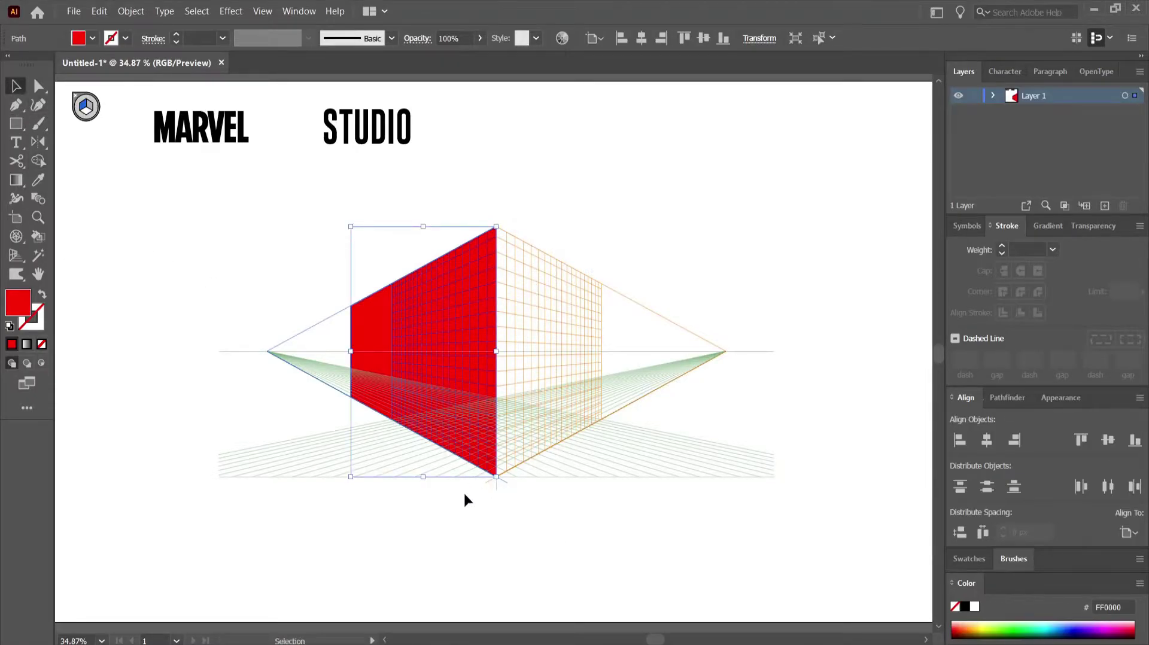
- Zoom and pan to bring MARVEL into view, then move it down beside the red wall
key("a")
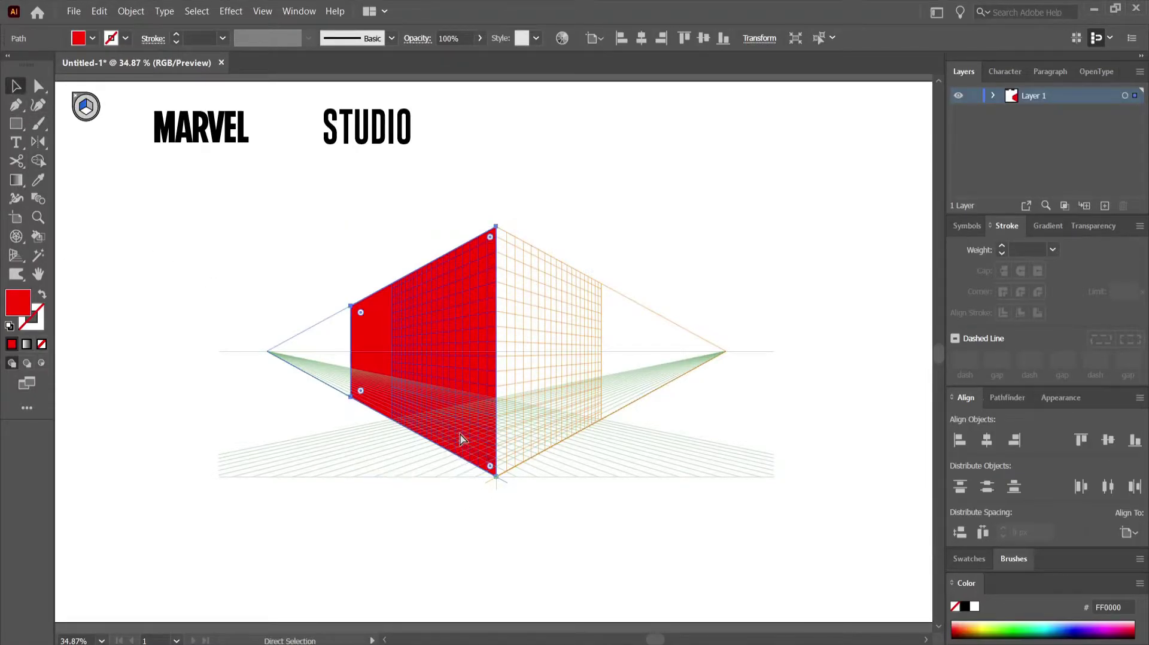
key("ctrl+plus")
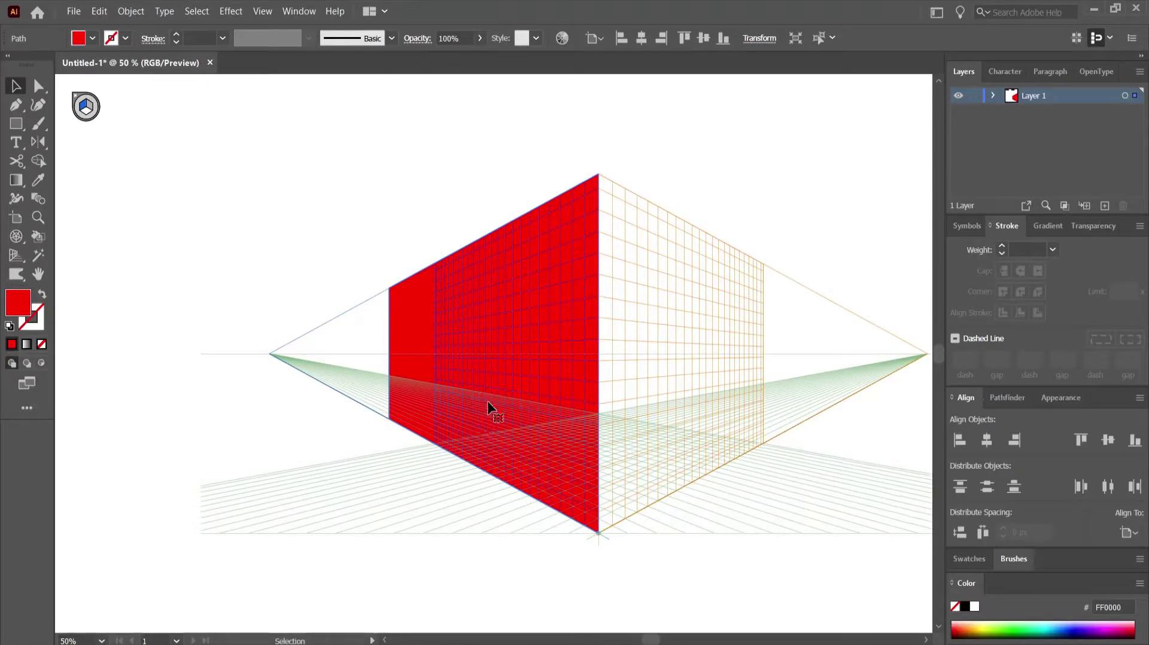
key("v")
left_click(37, 273)
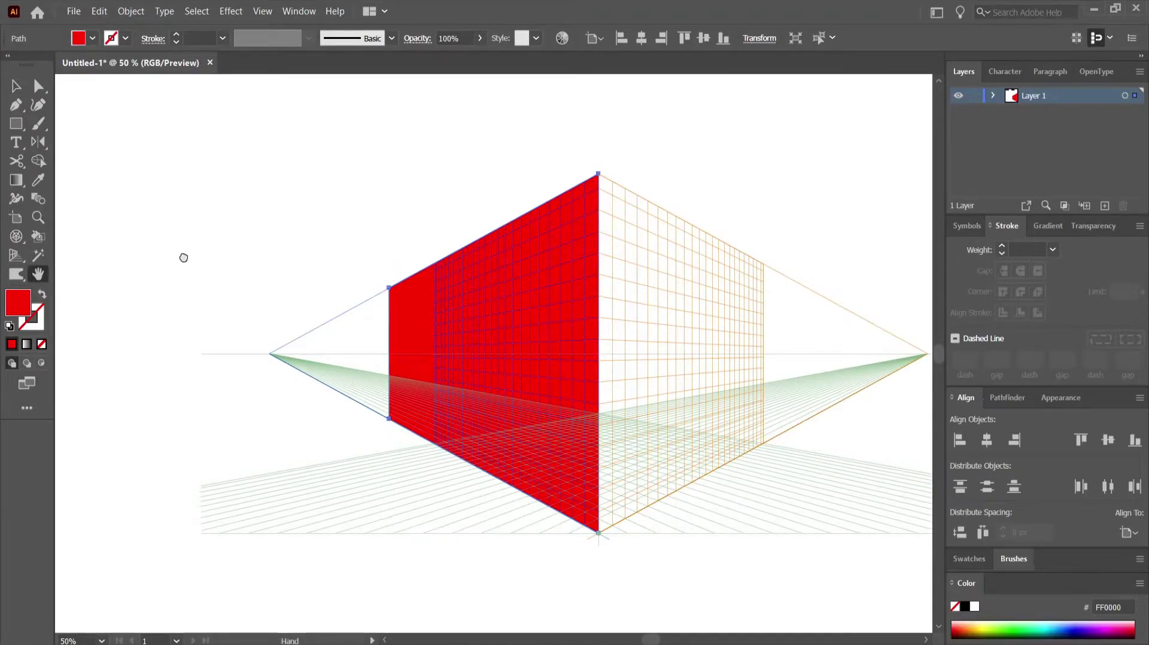
mouse_move(200, 166)
left_mouse_down()
mouse_move(137, 279)
mouse_move(76, 222)
mouse_move(36, 213)
left_mouse_up()
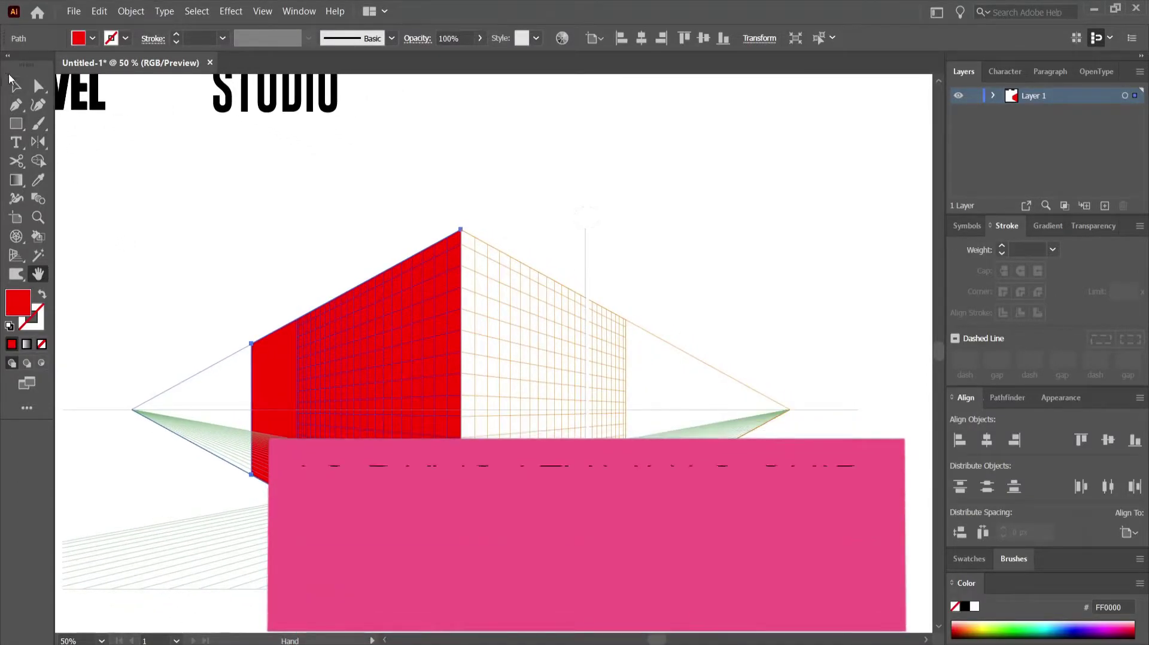
left_click(15, 86)
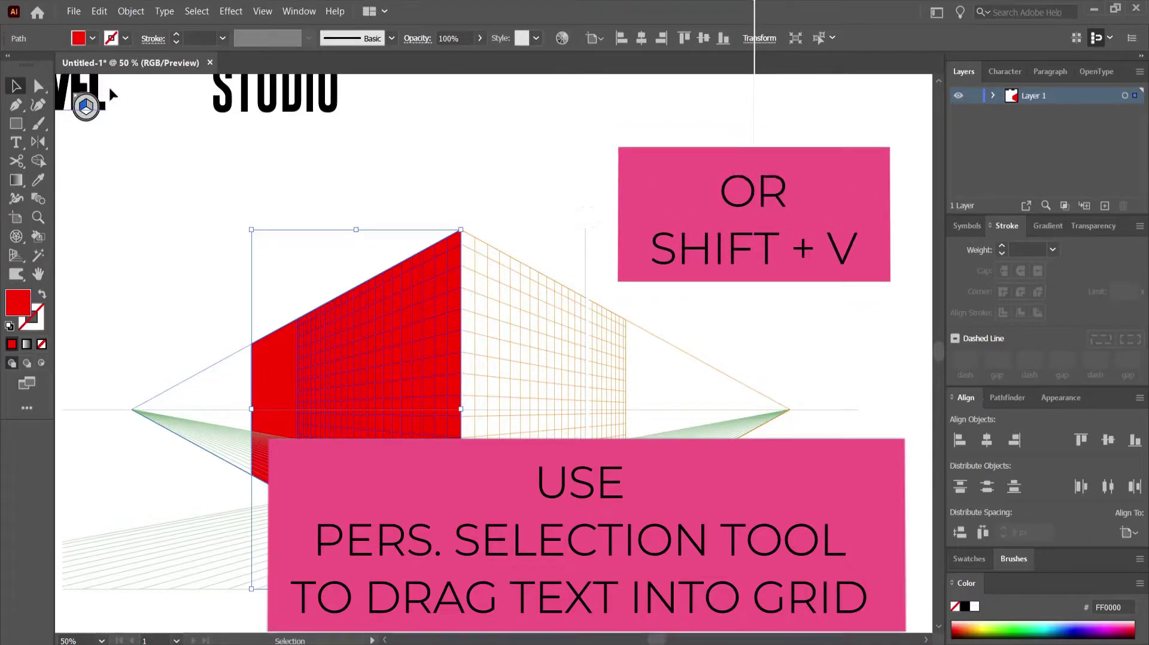
mouse_move(82, 113)
left_mouse_down()
mouse_move(158, 146)
mouse_move(293, 246)
left_mouse_up()
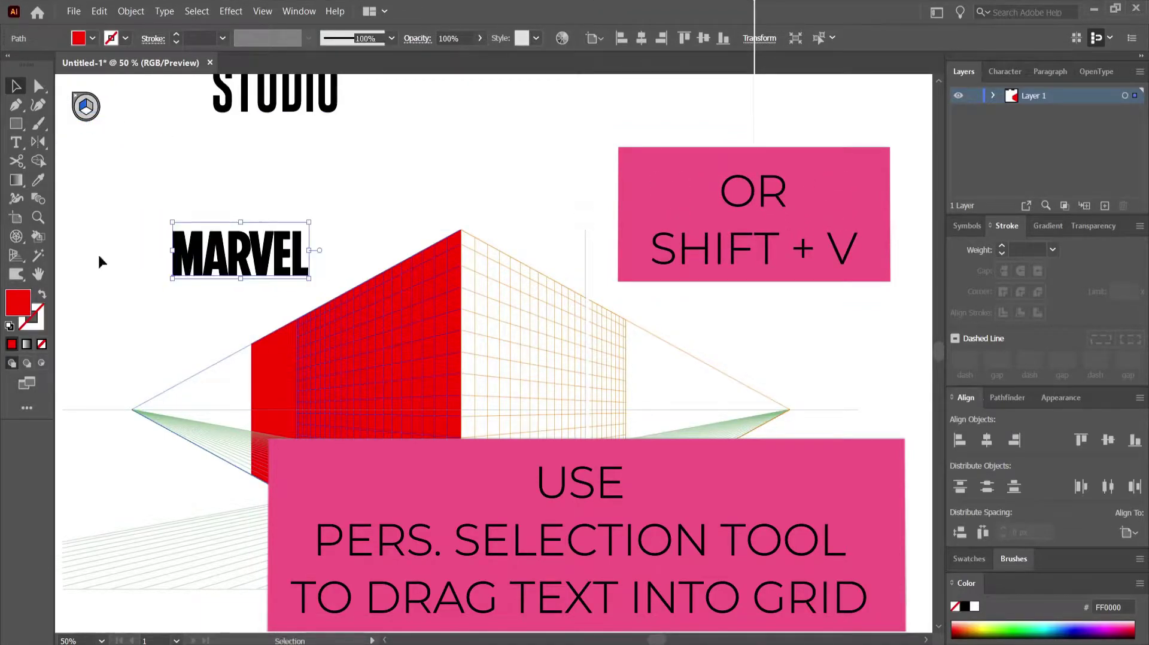
left_click_drag(21, 279, 118, 299)
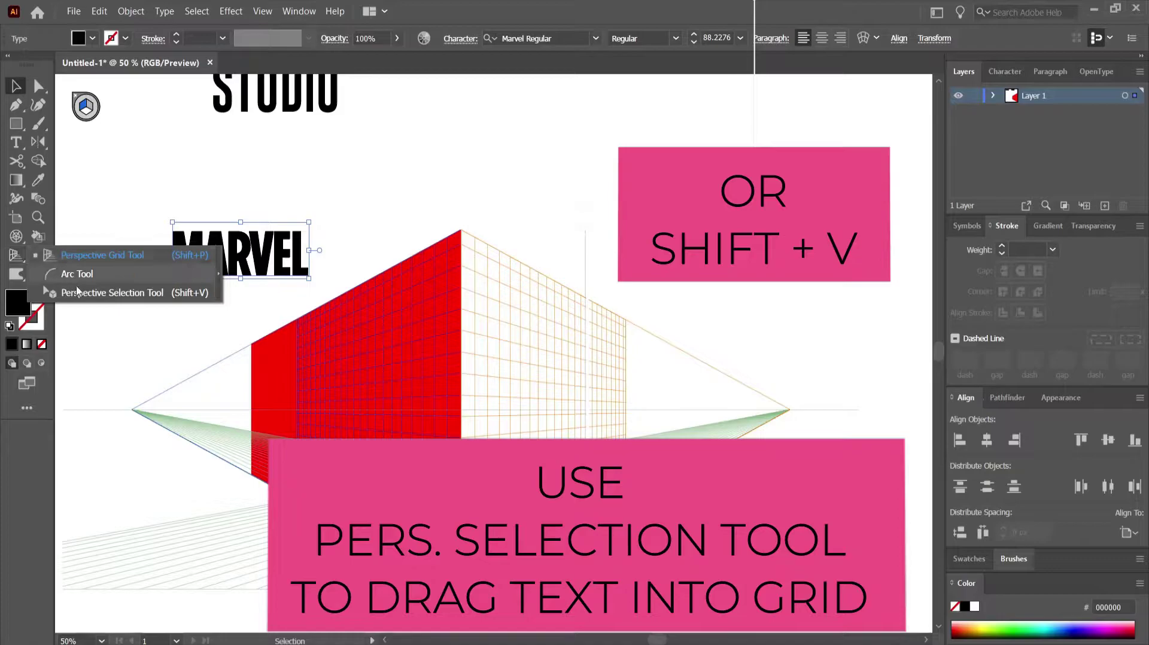
- Drag MARVEL onto the red left wall in perspective and scale it to span the wall's height
key("shift+v")
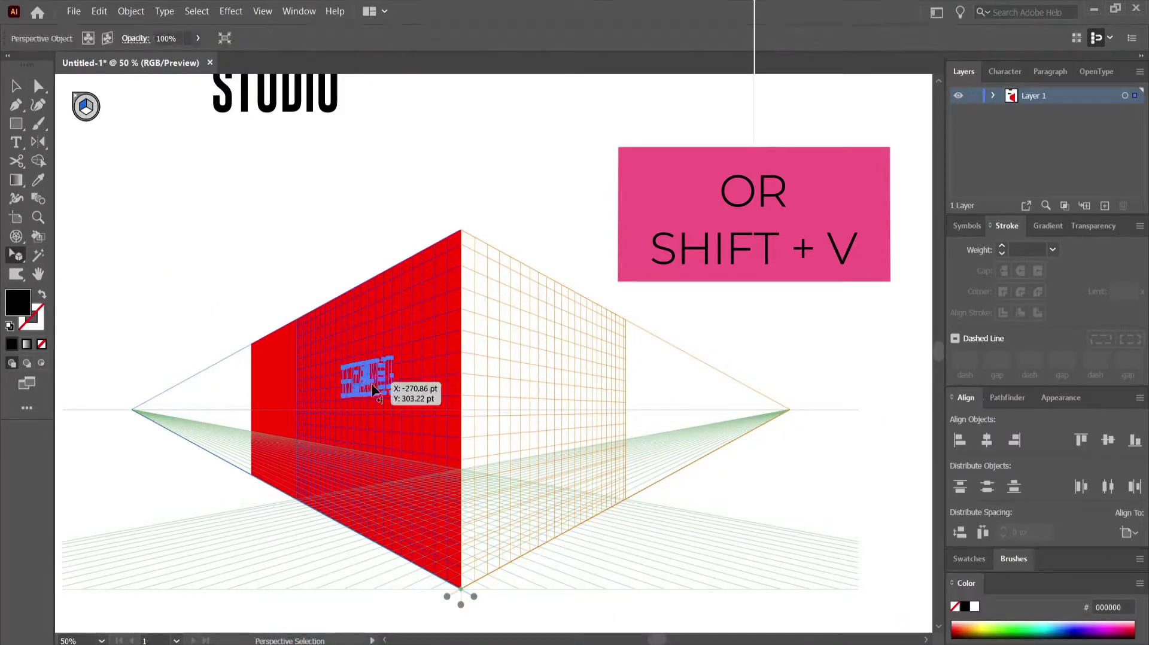
mouse_move(362, 386)
left_mouse_down()
mouse_move(392, 404)
mouse_move(450, 563)
left_mouse_up()
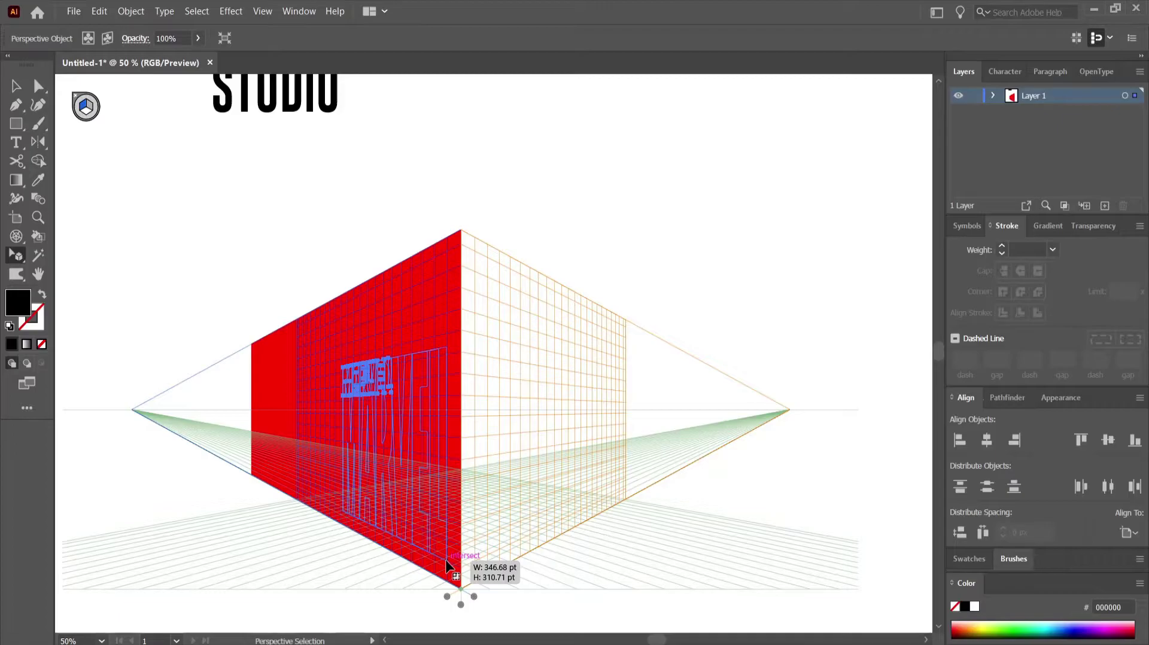
left_click_drag(449, 565, 446, 575)
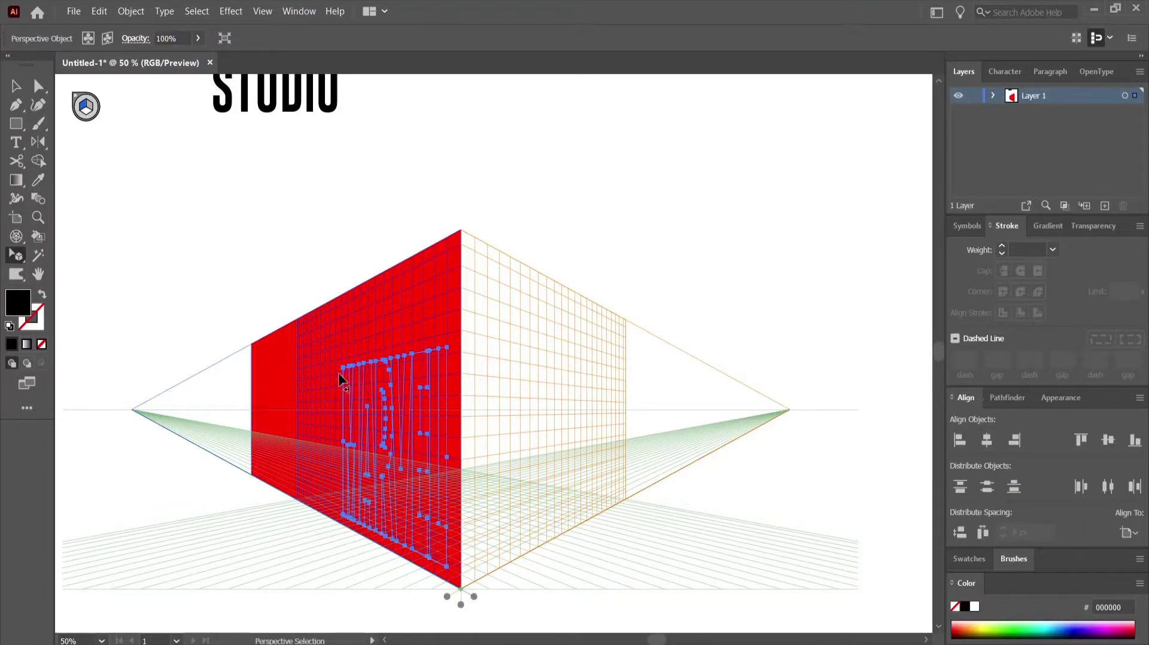
left_click_drag(345, 375, 261, 345)
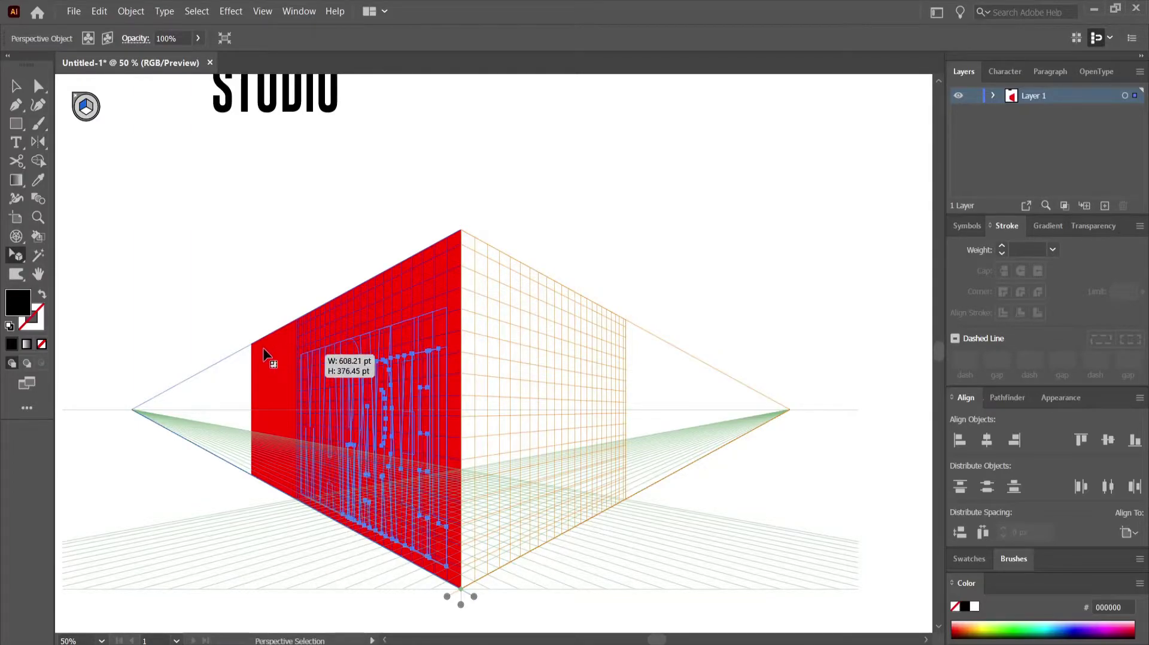
left_click_drag(261, 346, 257, 349)
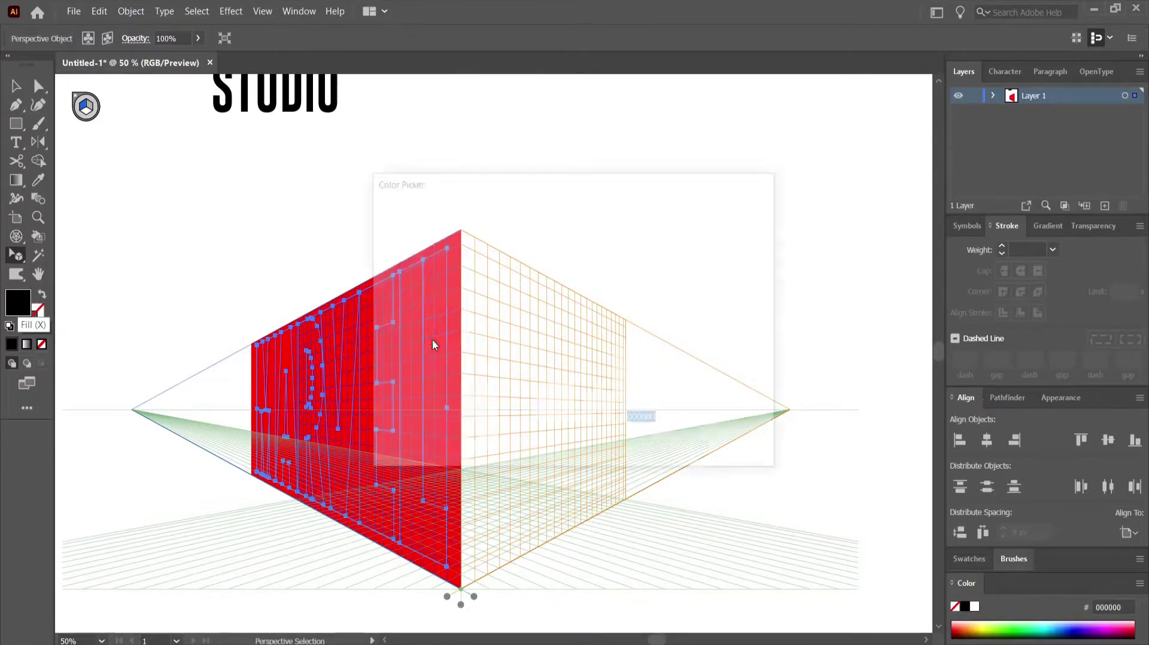
- Make MARVEL pure white and bring it forward in front of the red wall
left_click_drag(434, 326, 362, 222)
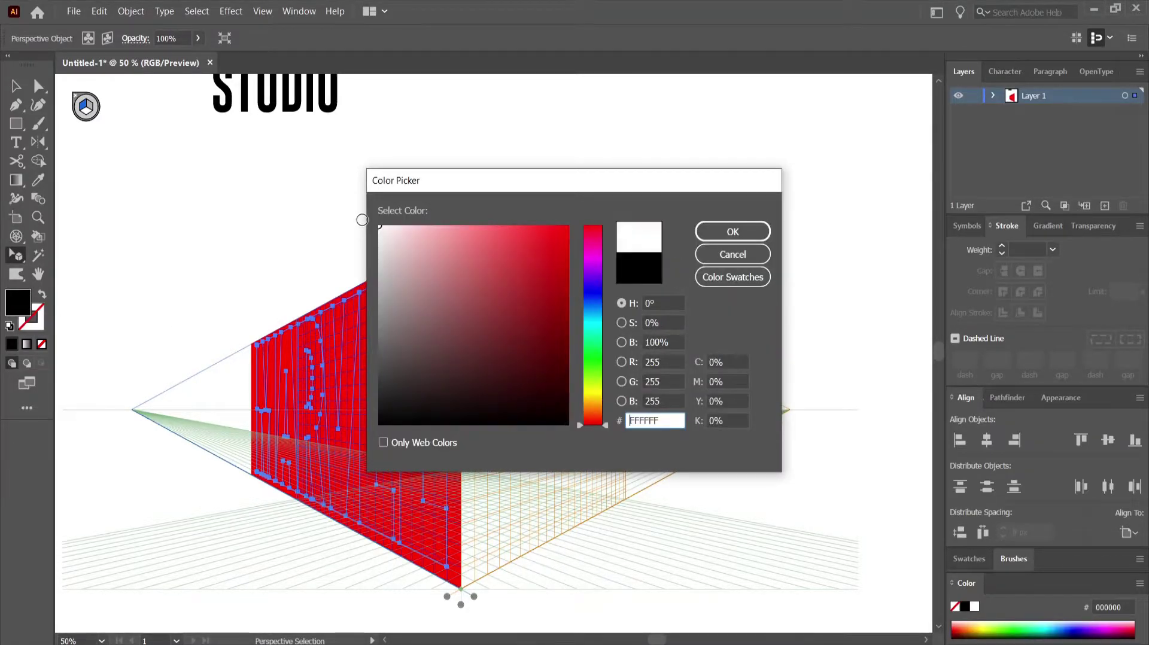
left_click(711, 242)
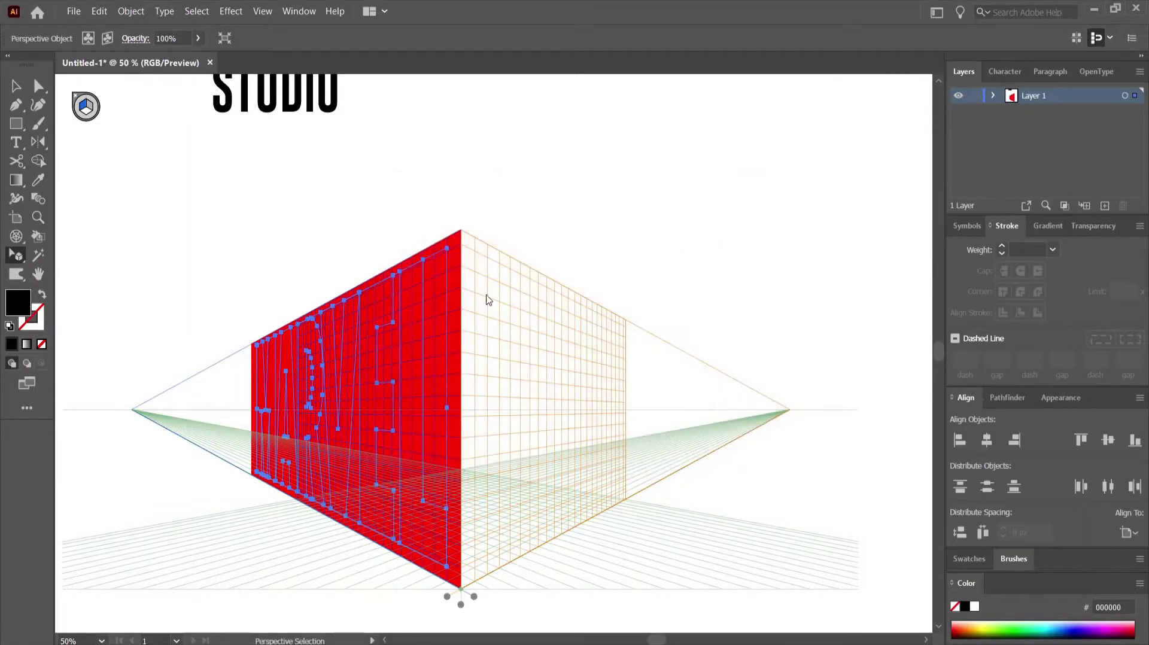
right_click(363, 331)
mouse_move(401, 484)
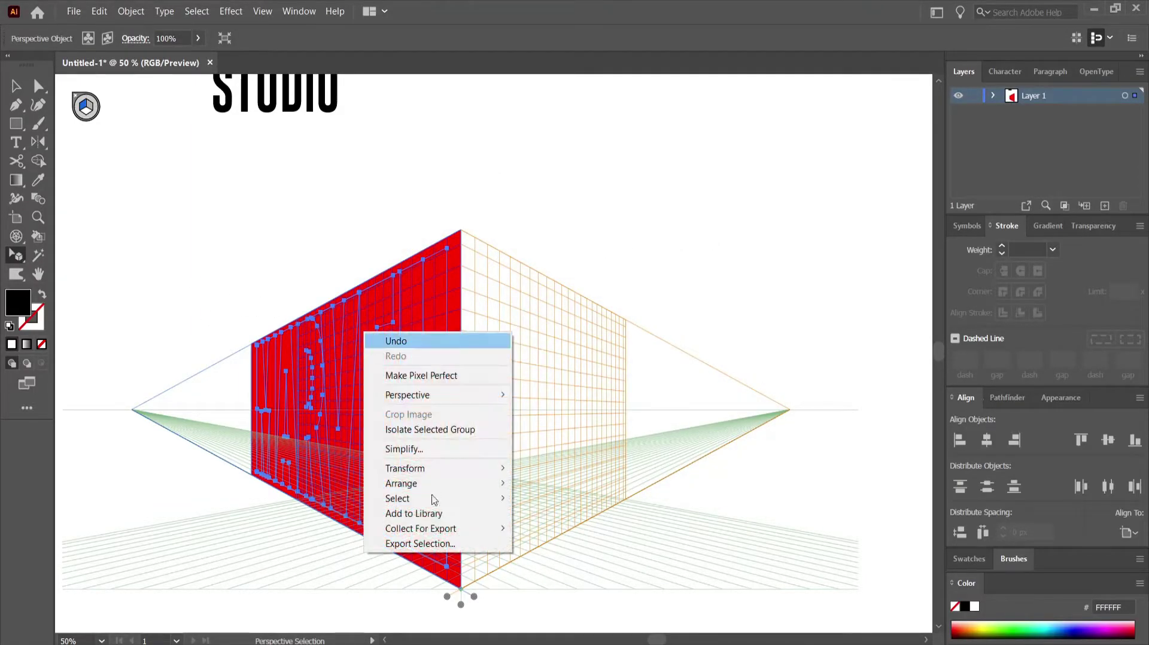
left_click(574, 495)
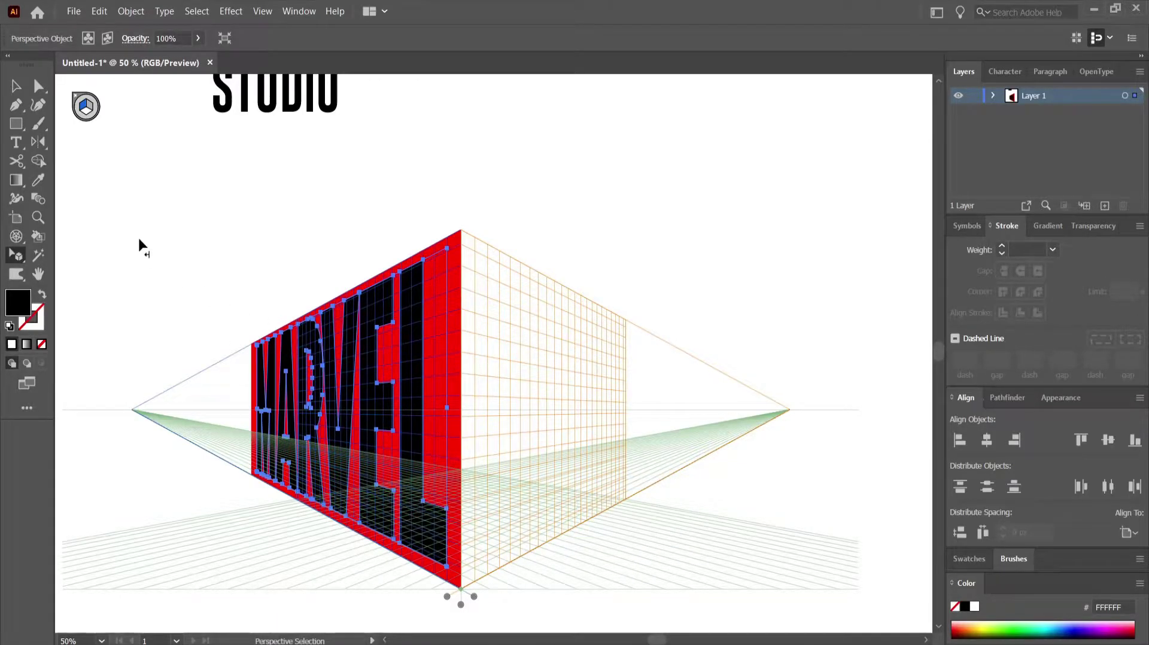
- Reselect MARVEL in perspective and stretch it almost to the wall's top corner
left_click(15, 86)
left_click(192, 196)
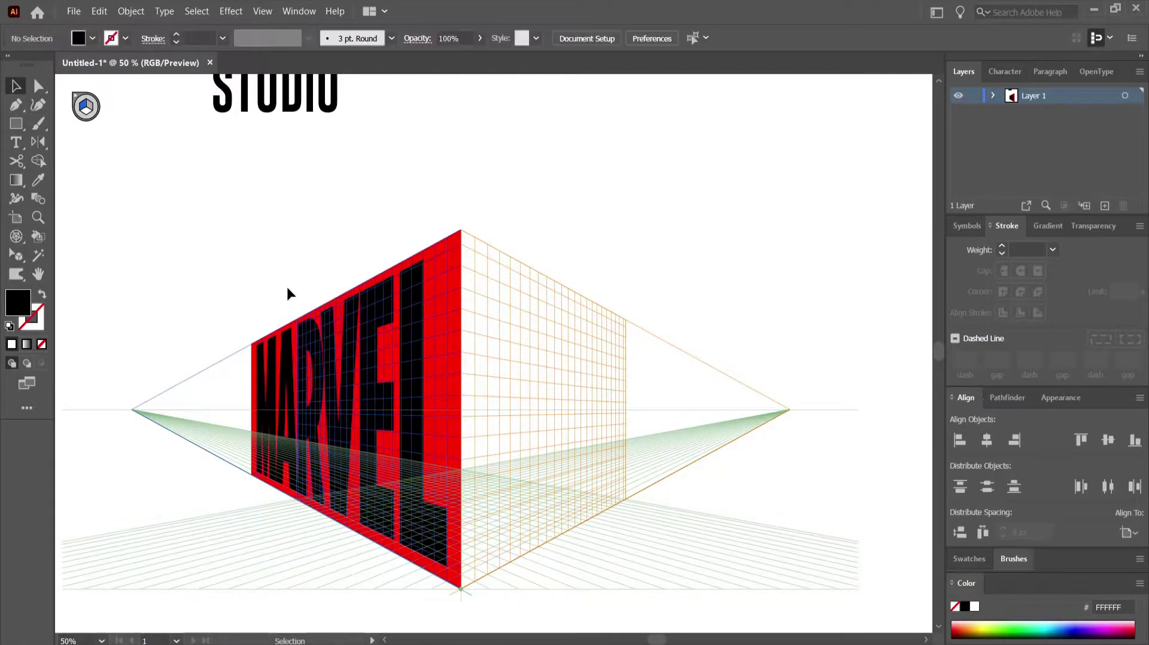
left_click(412, 334)
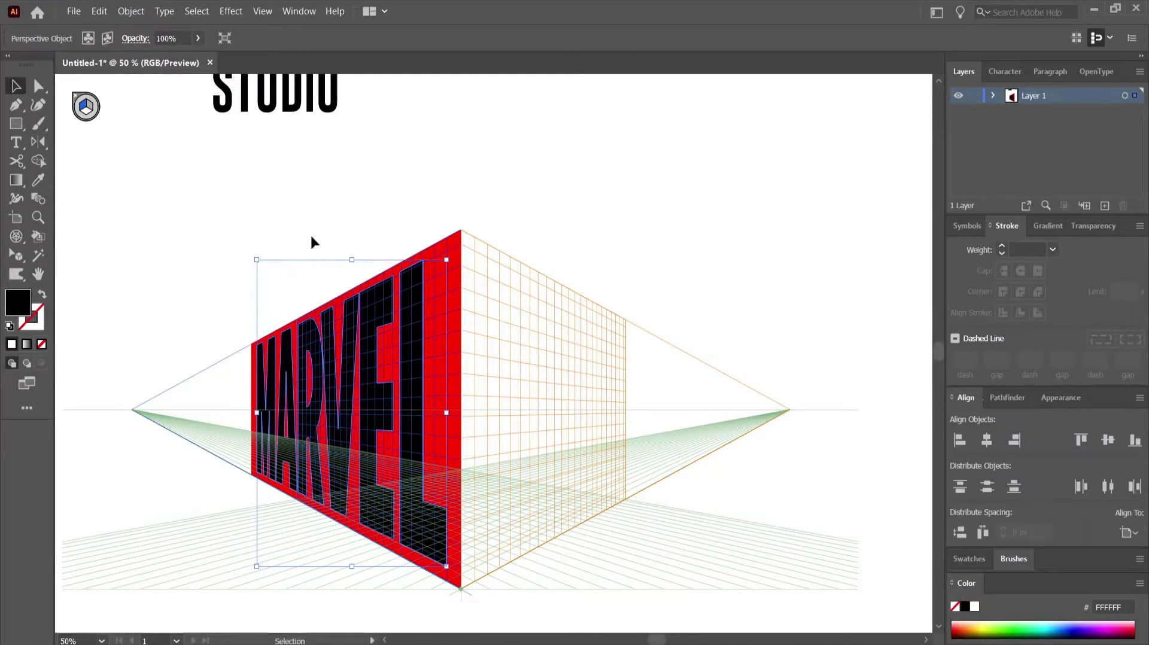
left_click(16, 255)
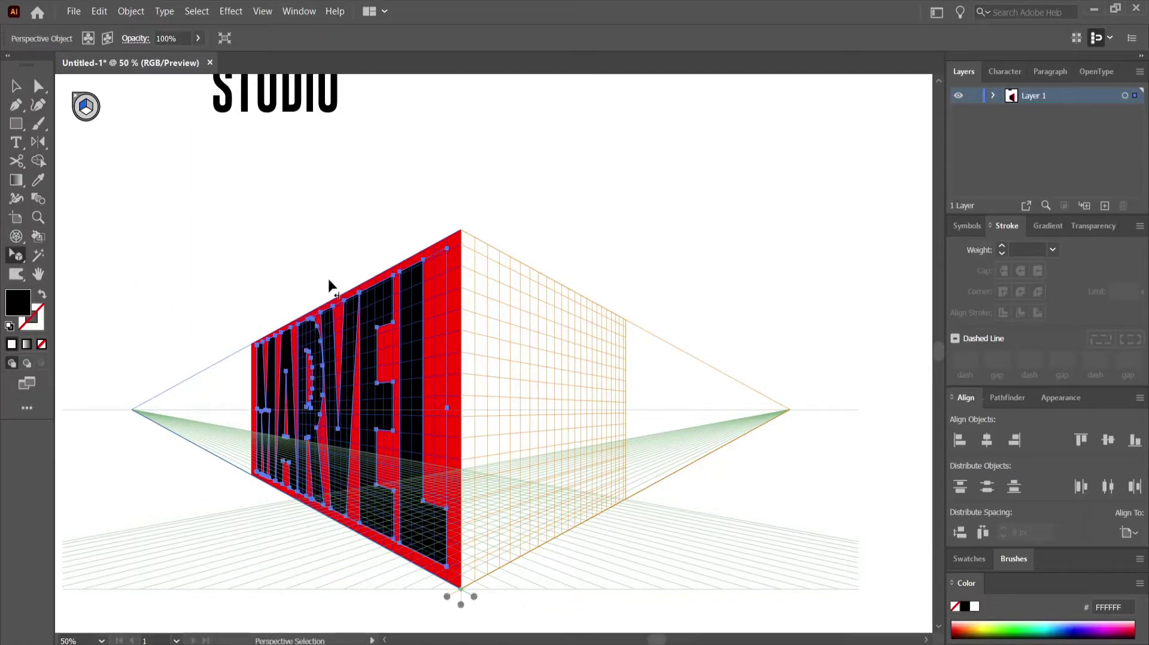
left_click_drag(336, 310, 334, 307)
left_click_drag(449, 250, 449, 254)
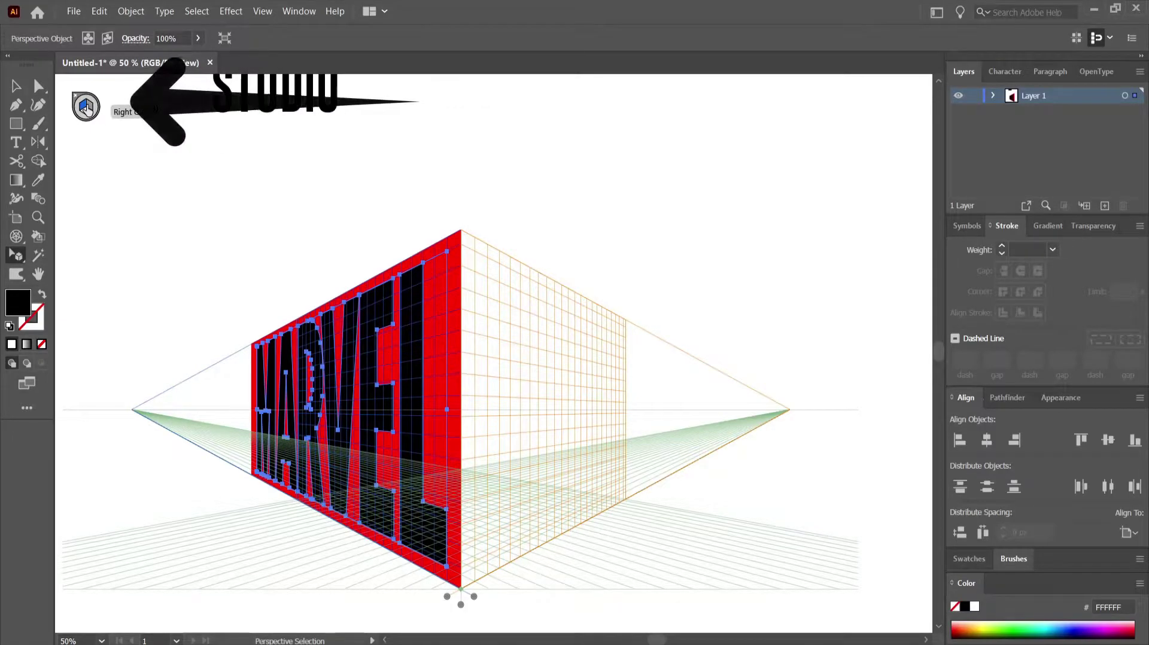
- Make the right plane active, move STUDIO onto the right wall and enlarge it to fill its height
left_click(90, 108)
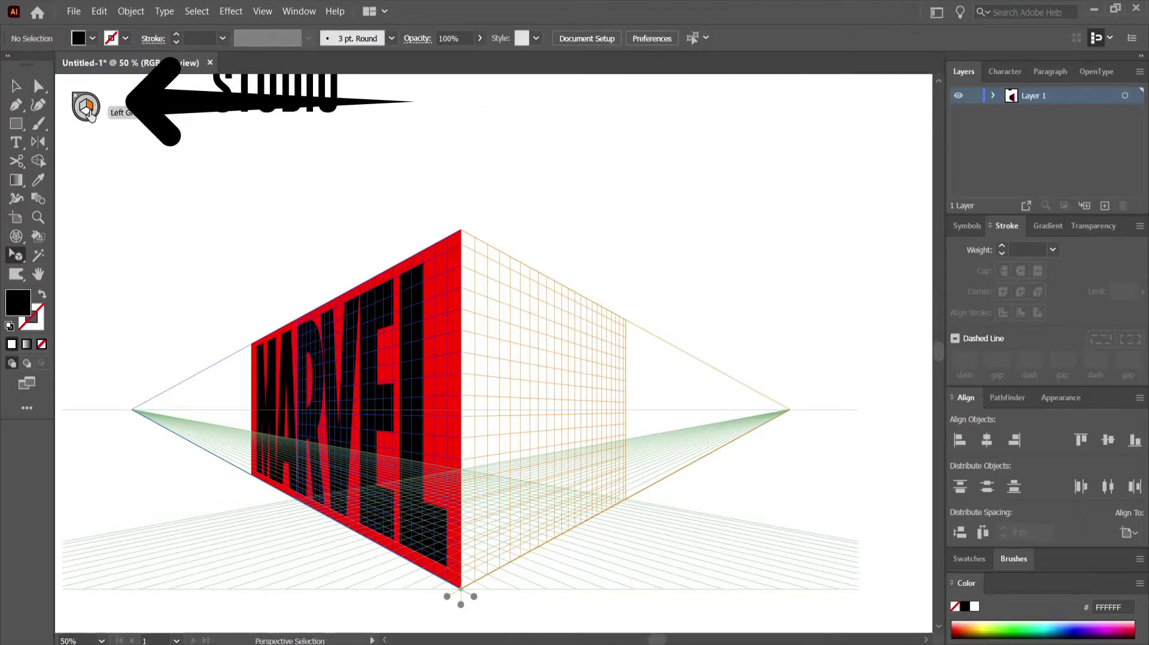
mouse_move(255, 114)
left_mouse_down()
mouse_move(529, 367)
mouse_move(500, 551)
mouse_move(492, 544)
left_mouse_up()
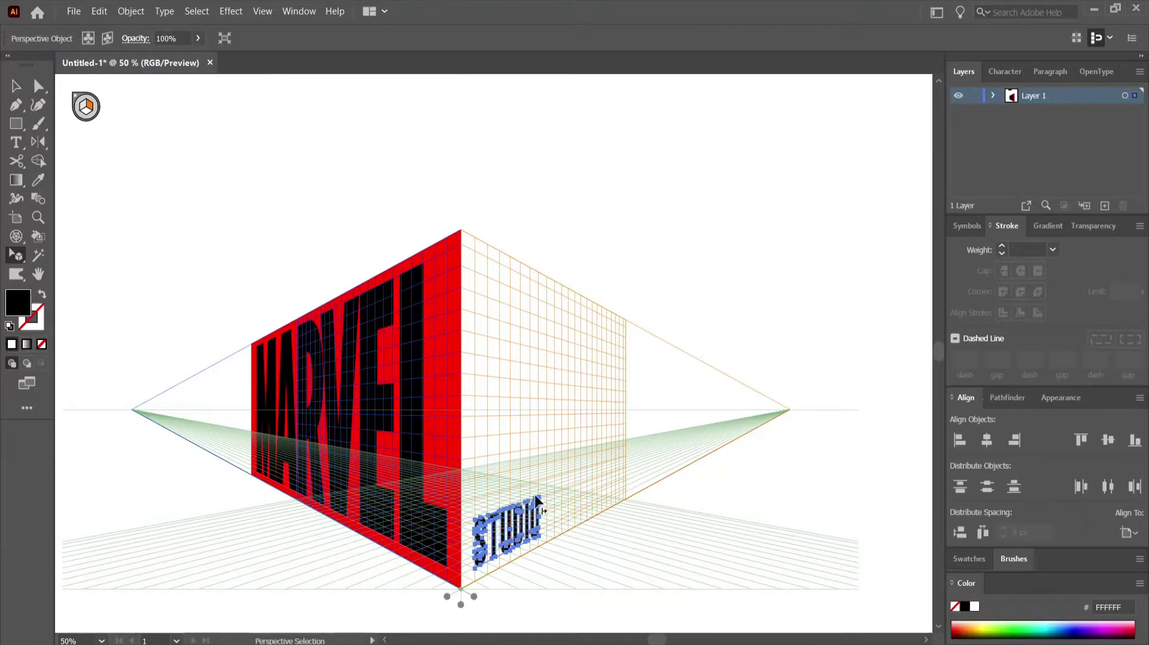
left_click_drag(553, 475, 661, 359)
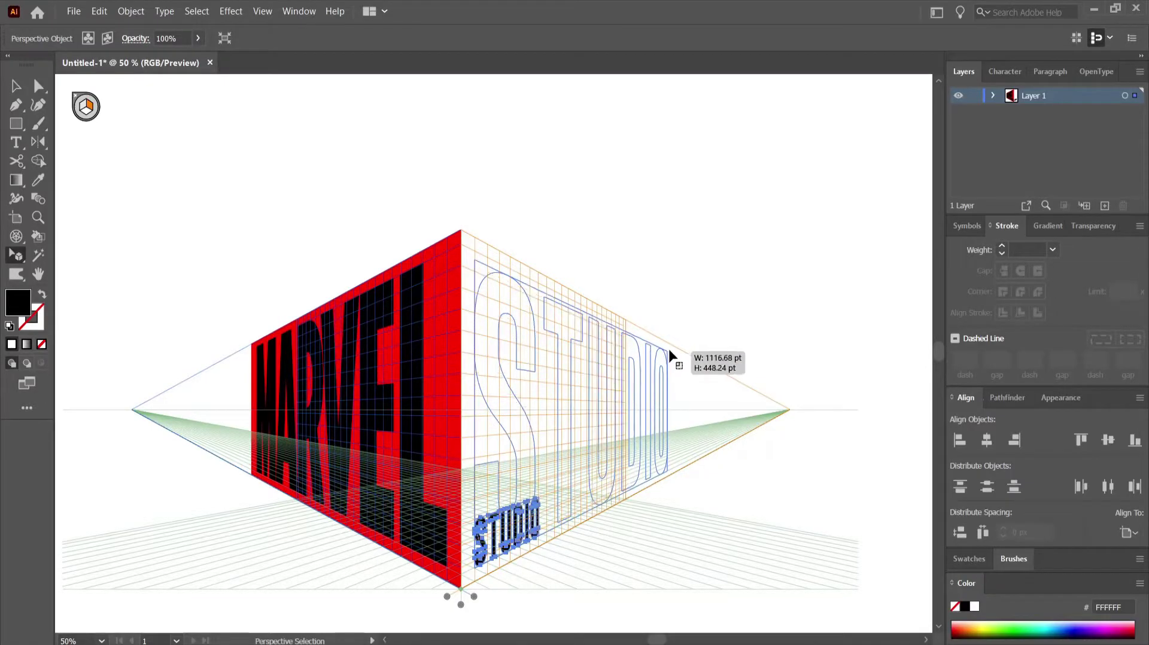
left_click_drag(661, 357, 670, 352)
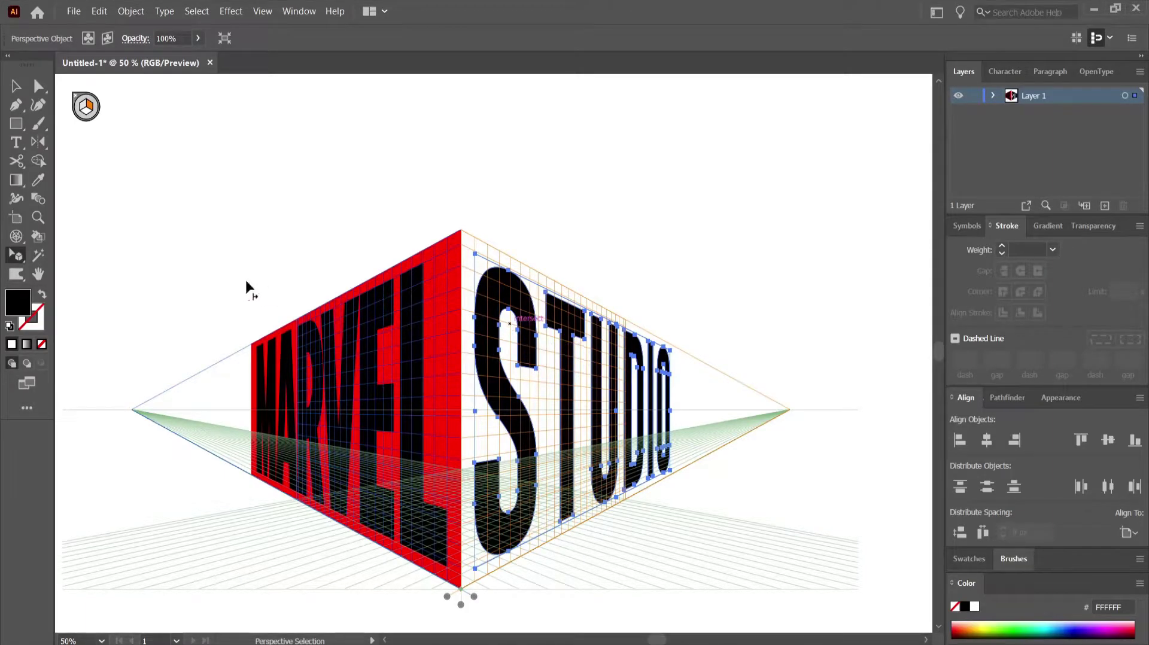
left_click(13, 84)
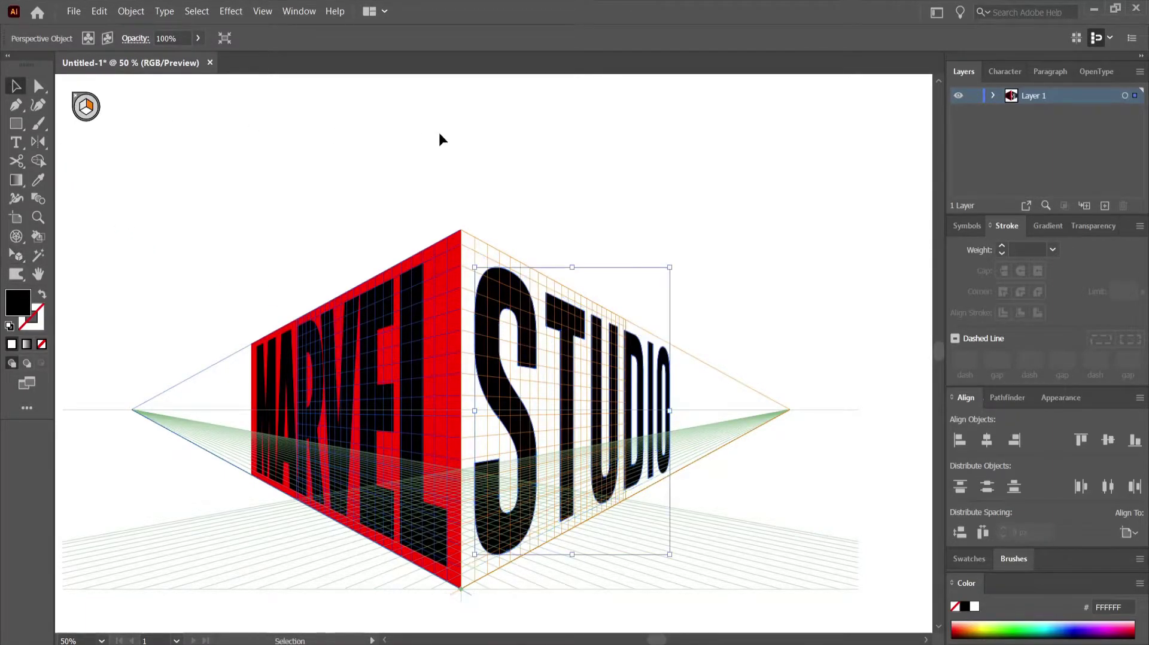
left_click(465, 161)
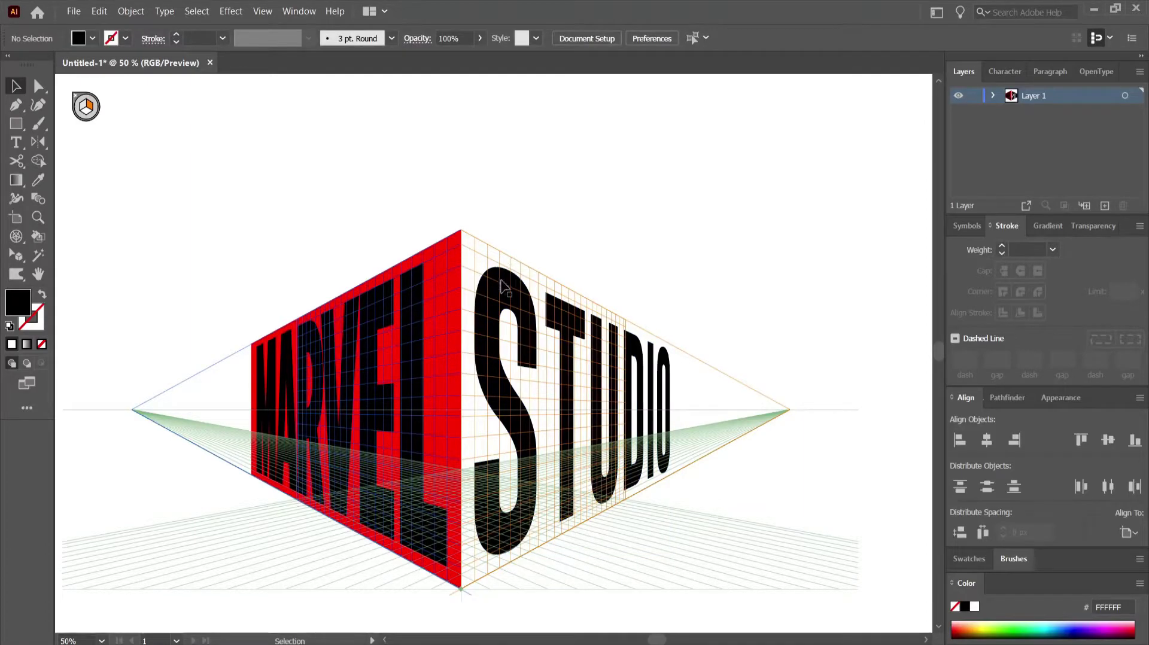
- Draw a rectangle covering the right perspective wall behind STUDIO
left_click(18, 127)
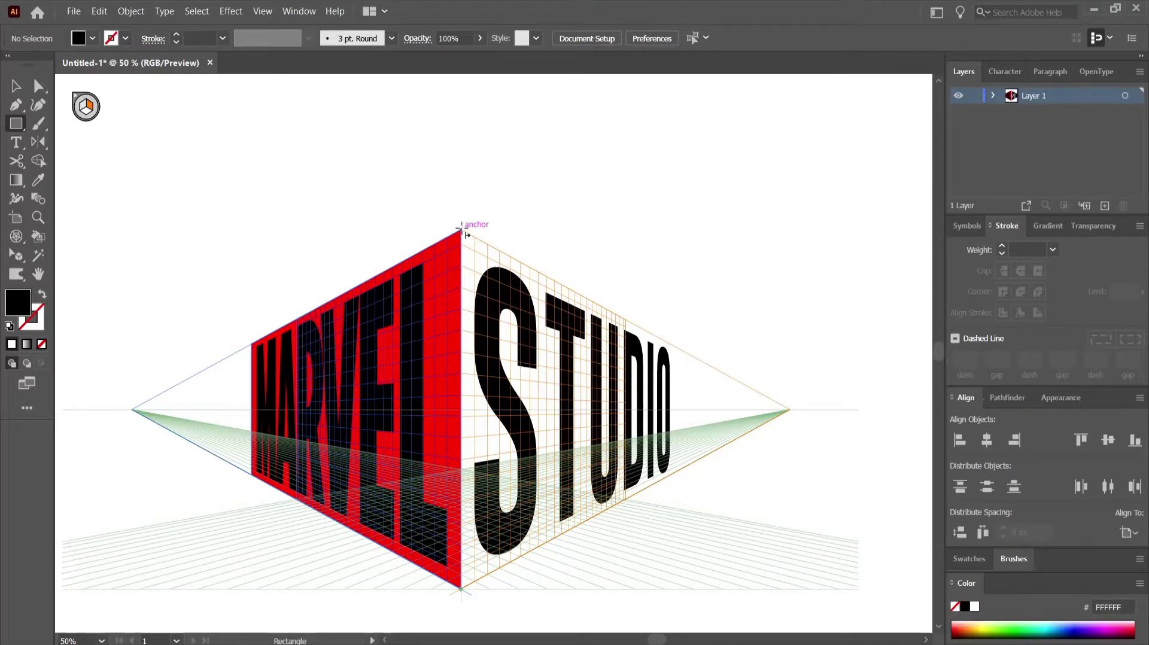
mouse_move(460, 231)
left_mouse_down()
mouse_move(684, 466)
mouse_move(672, 477)
left_mouse_up()
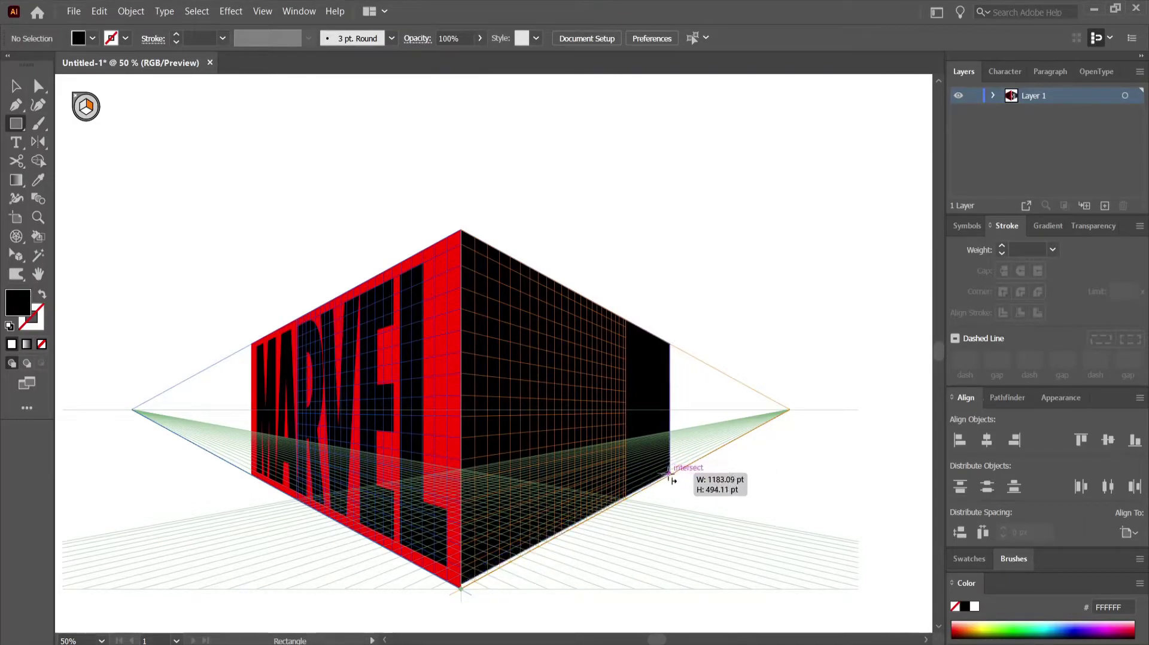
mouse_move(672, 477)
left_mouse_down()
mouse_move(659, 482)
mouse_move(671, 479)
left_mouse_up()
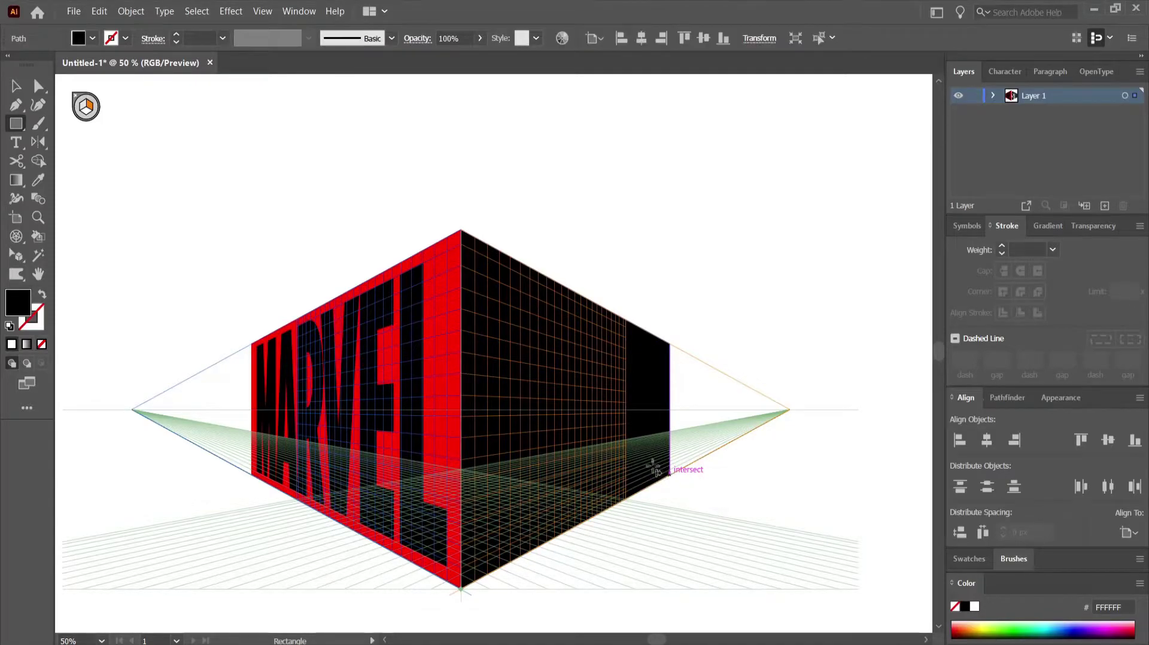
- Give the rectangle a 6 pt black stroke with no fill, aligned to the inside
left_click(43, 298)
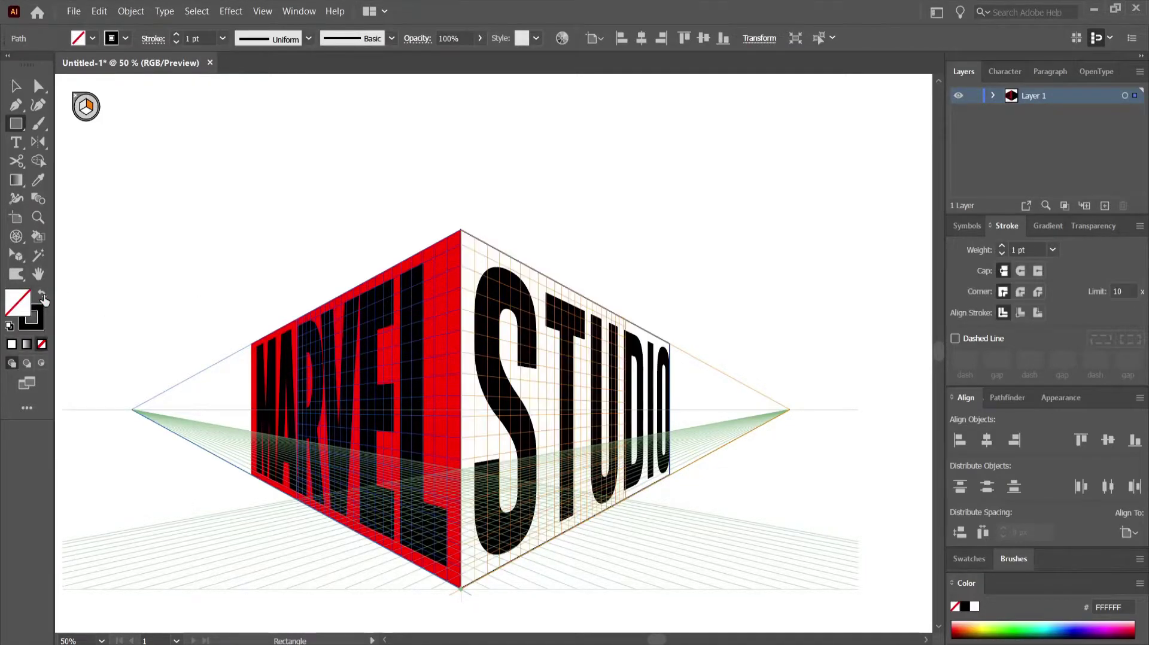
left_click(1001, 247)
left_click(1001, 247)
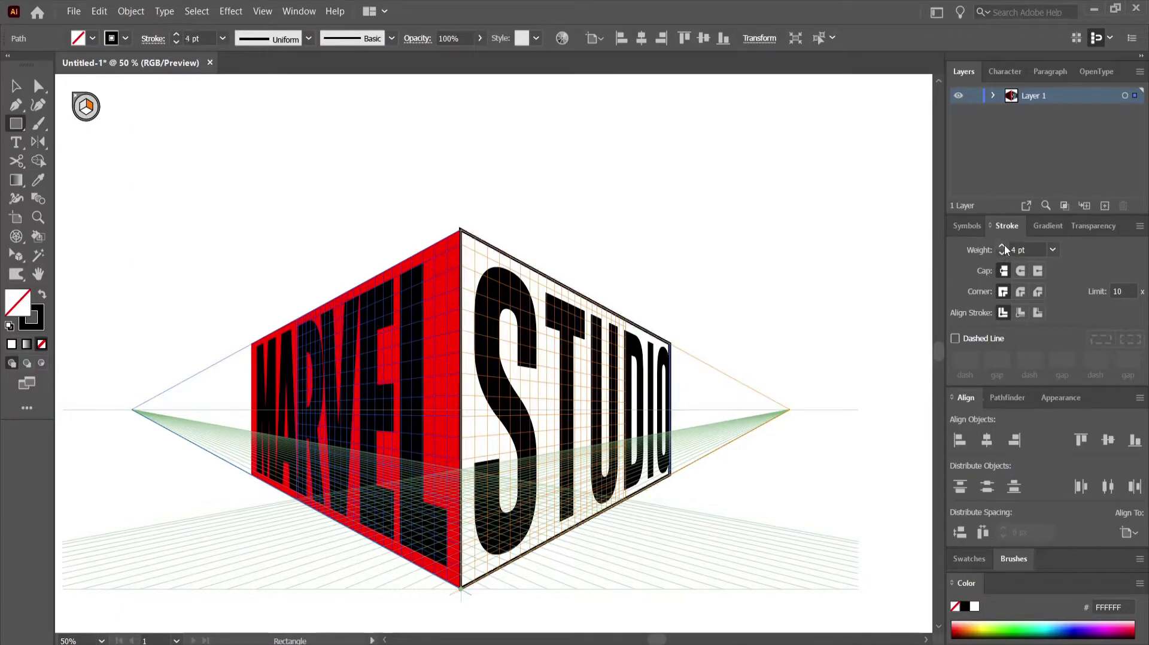
left_click(1002, 245)
left_click(1002, 245)
left_click(1002, 245)
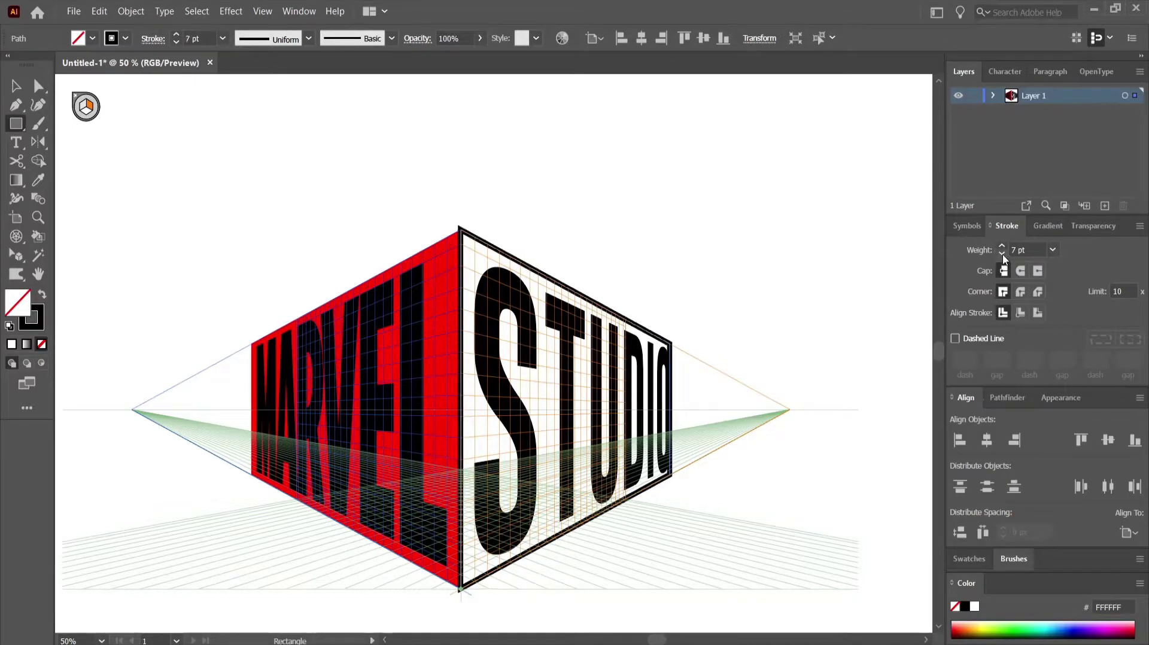
left_click(1002, 254)
left_click(1021, 313)
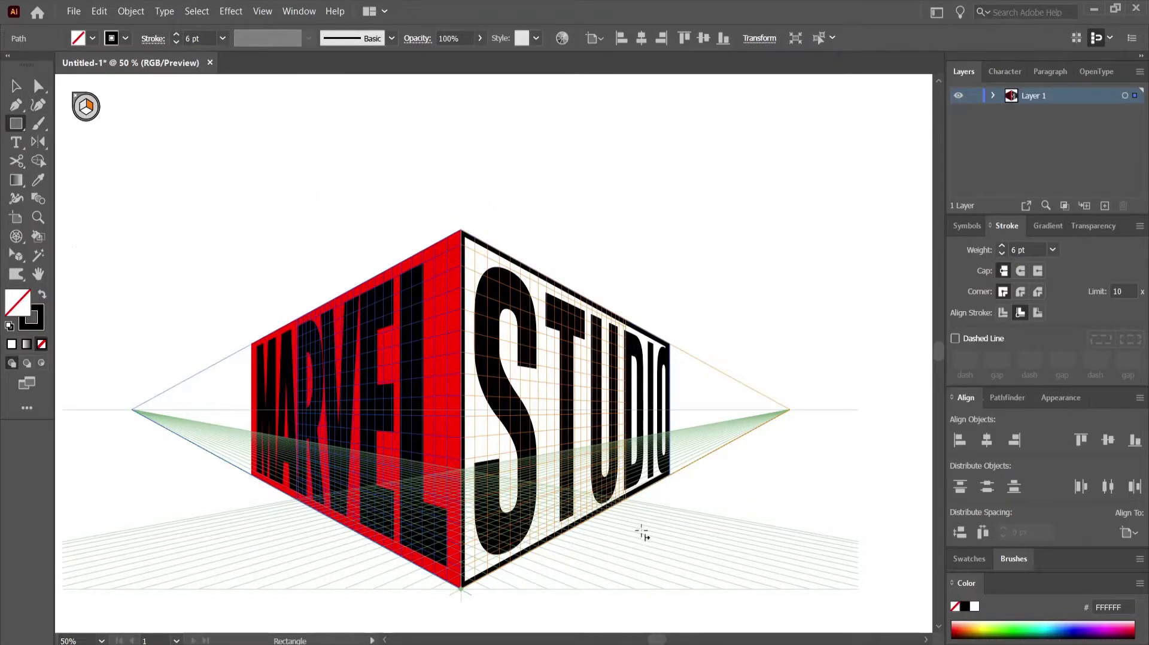
- Zoom in on the top of the STUDIO wall, hide the perspective grid and select its outline
left_click(42, 213)
left_click_drag(526, 232, 664, 315)
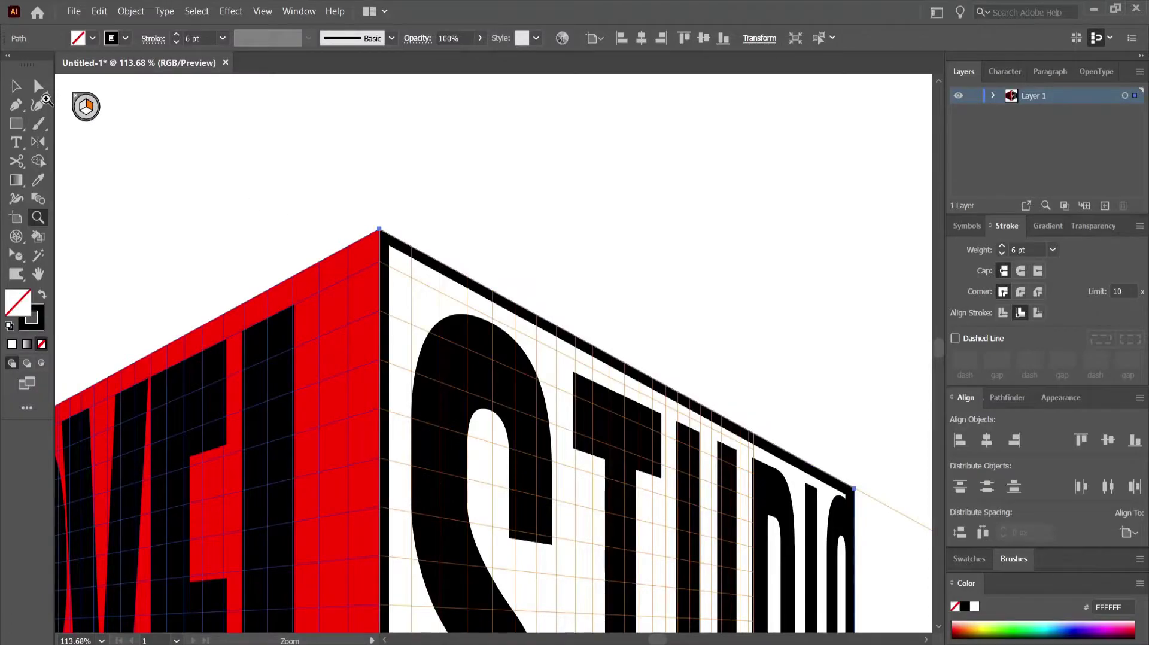
left_click(15, 85)
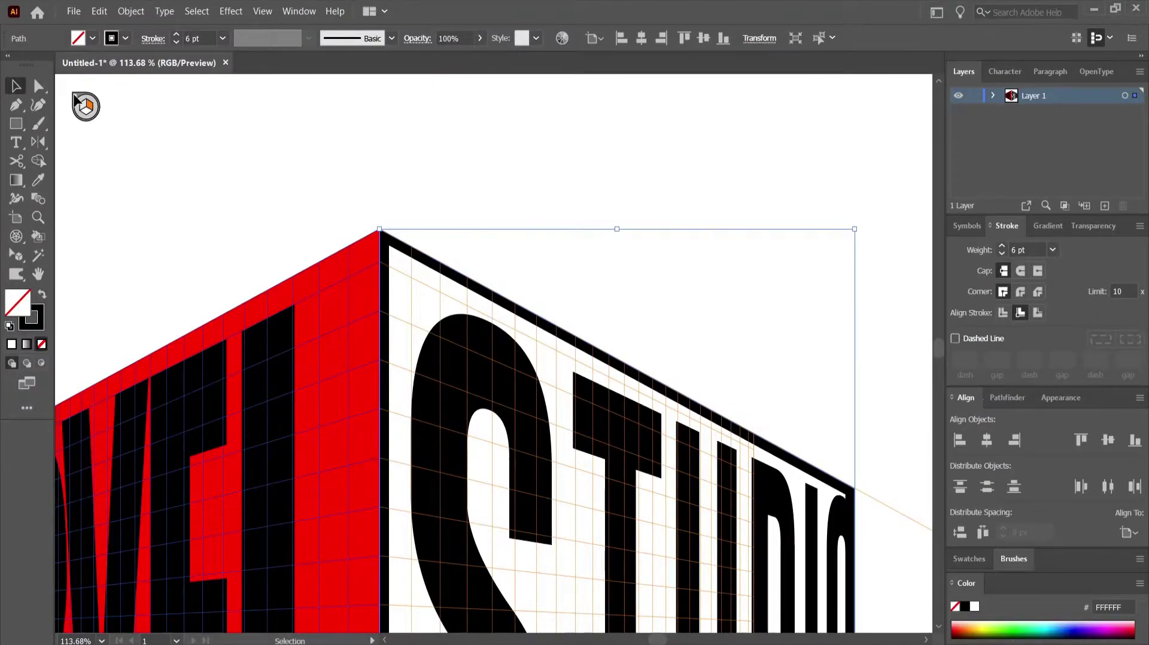
key("shift+v")
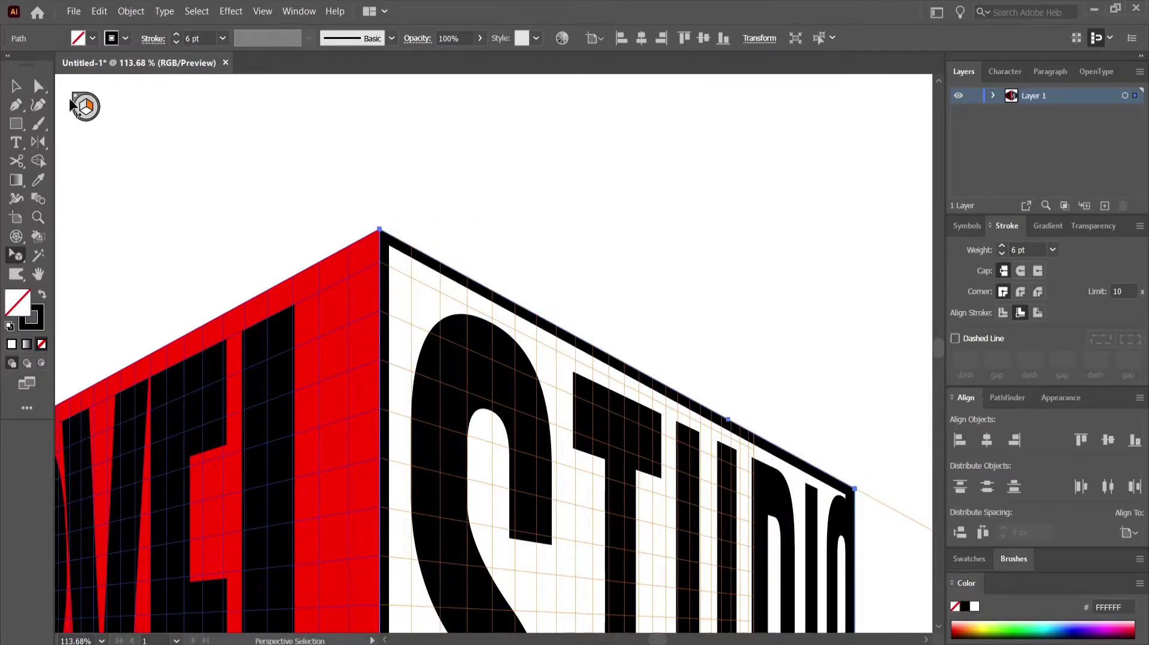
left_click(75, 99)
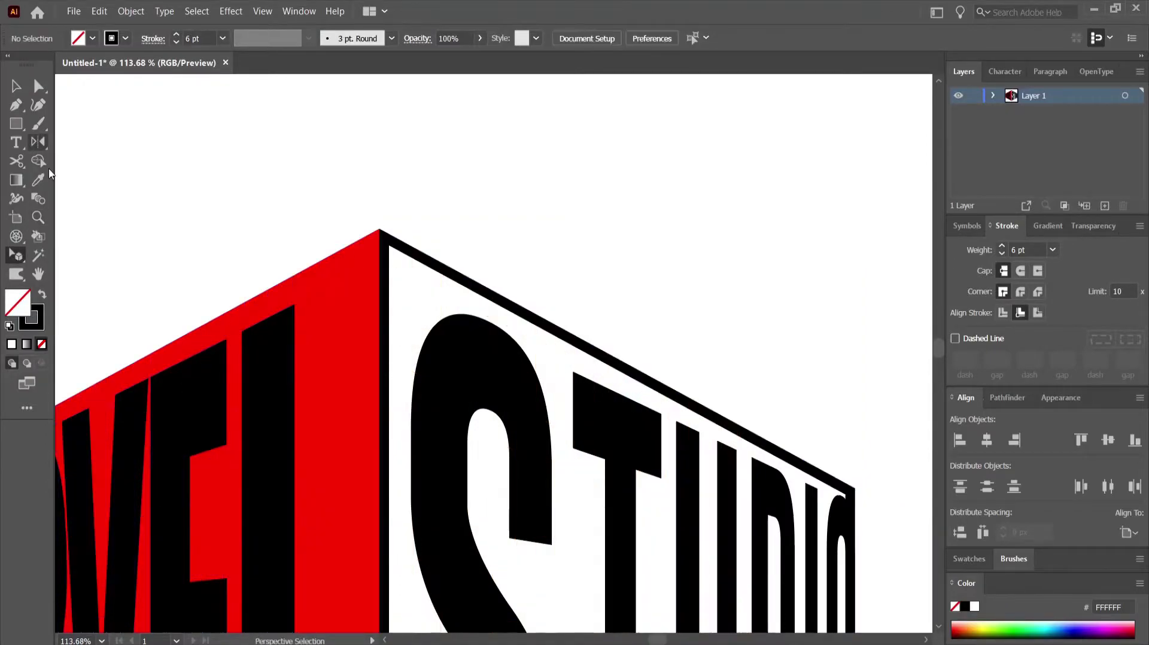
left_click(16, 85)
left_click(409, 254)
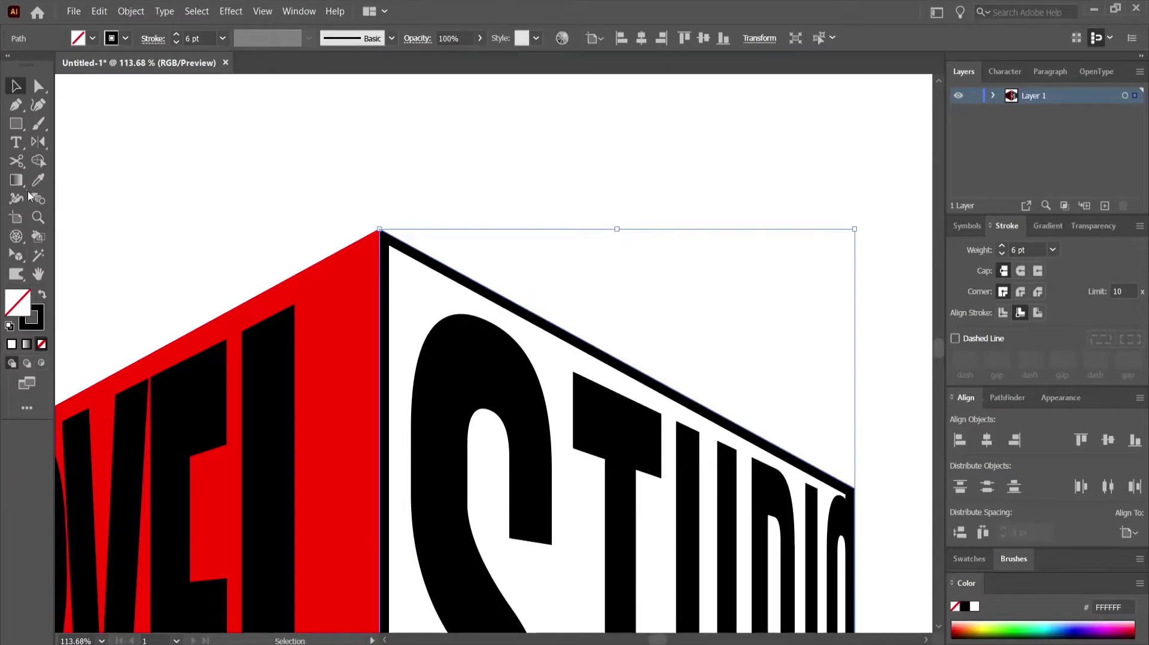
- Cut the outline at its corners with Scissors and pull the top edge line up off the wall
left_click(16, 162)
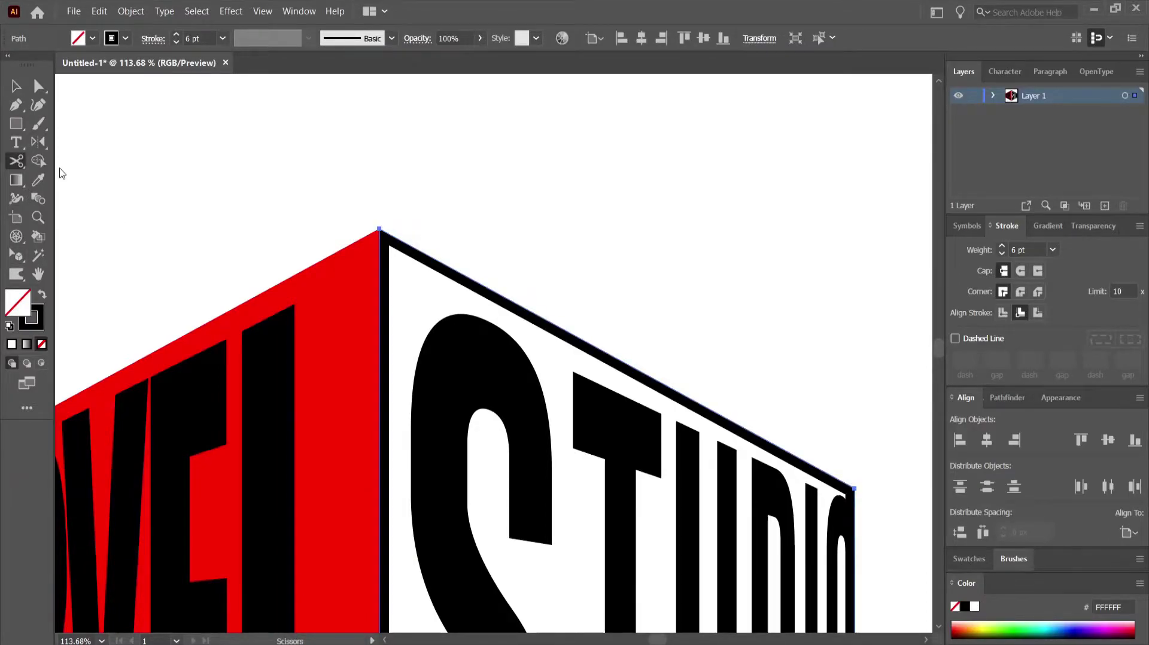
left_click(386, 234)
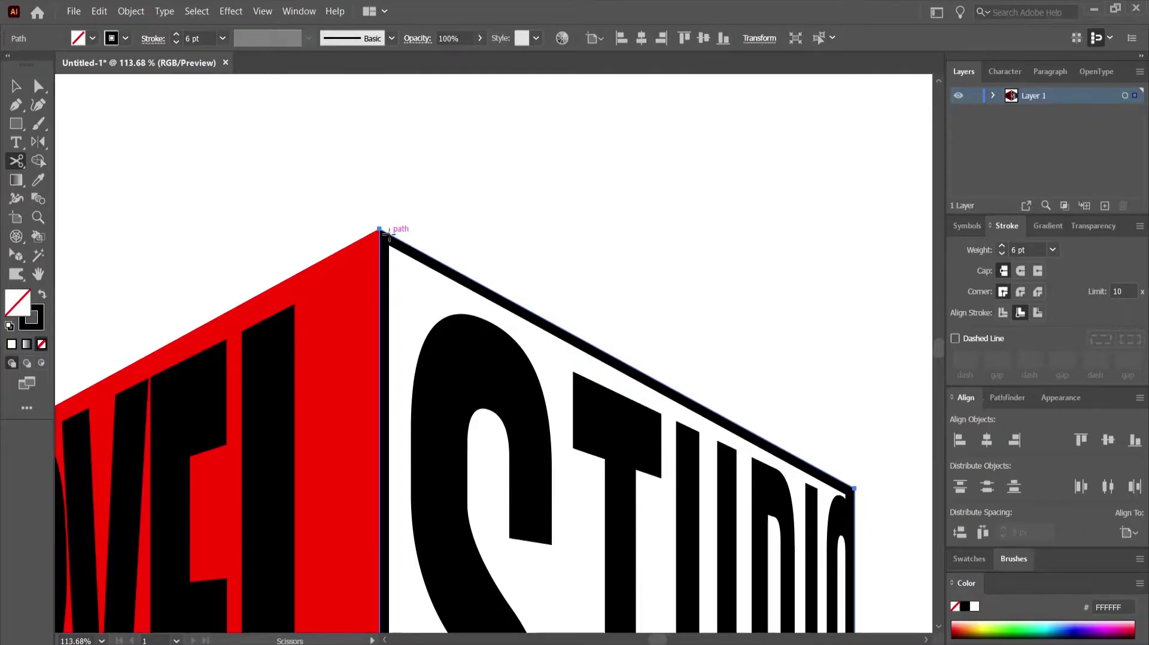
left_click(387, 234)
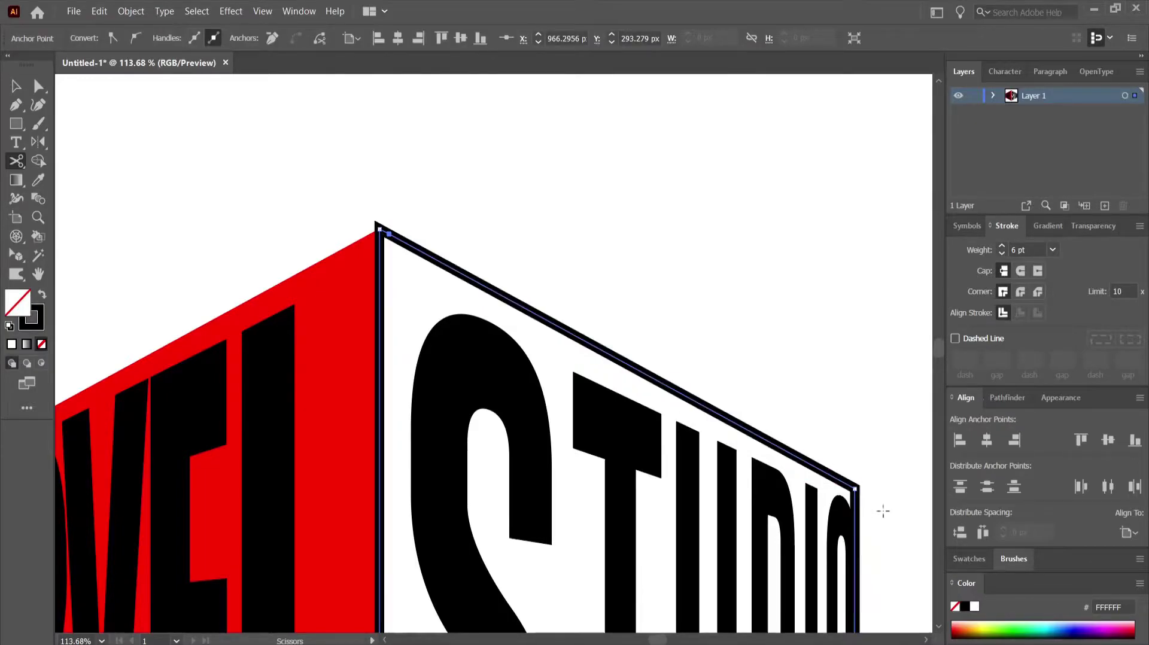
left_click(854, 486)
key("v")
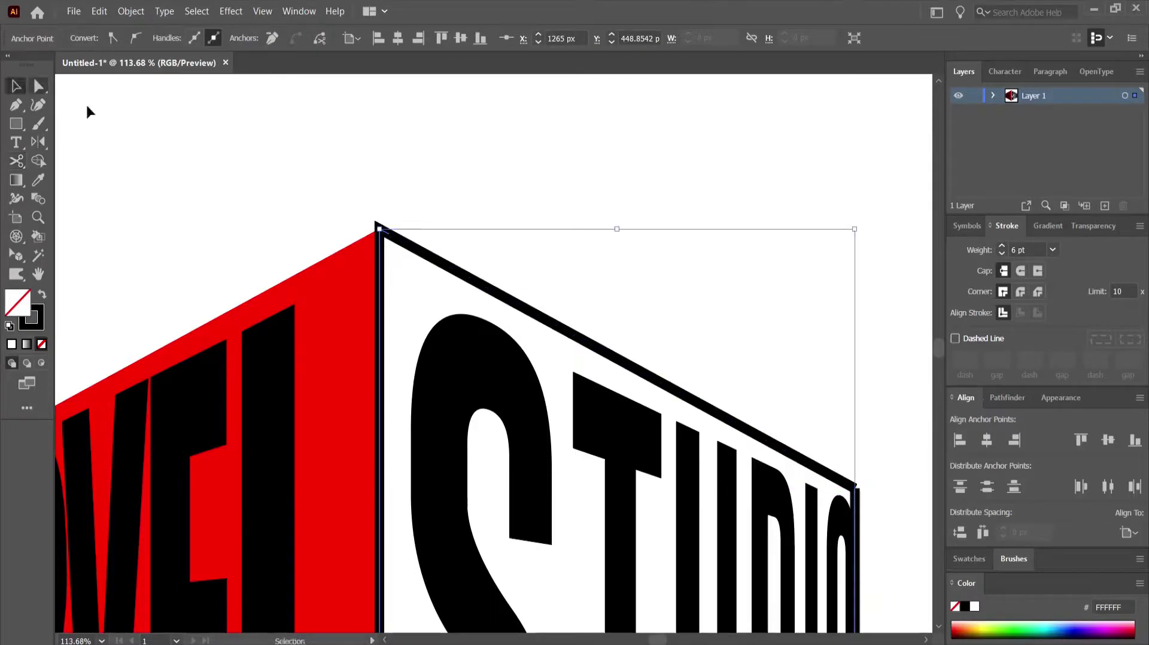
left_click_drag(555, 326, 592, 257)
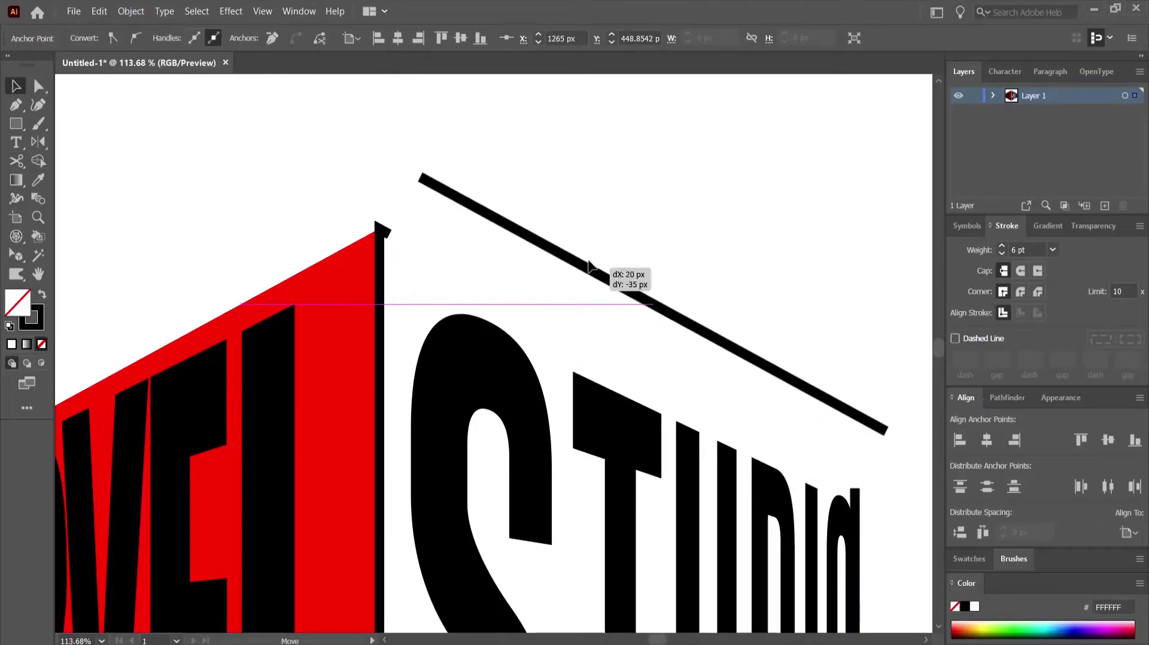
left_click(381, 346)
- Delete the vertical edge strokes, then move the diagonal line down and rotate it to match the letter tops
key("Delete")
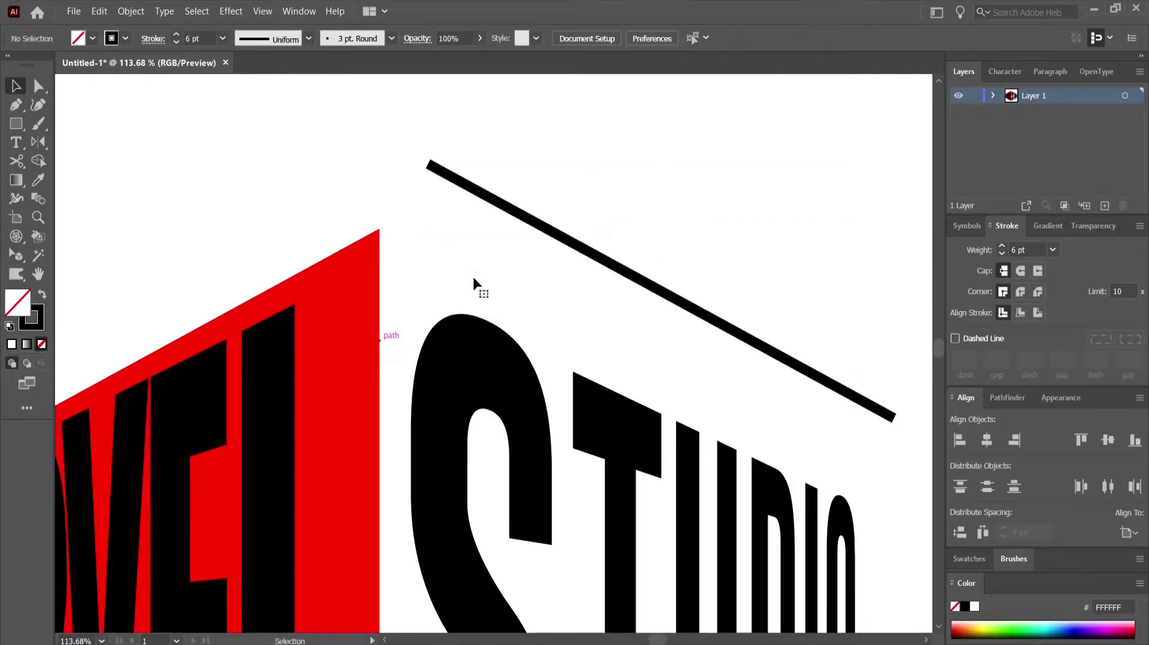
left_click_drag(565, 238, 535, 323)
left_click_drag(399, 238, 400, 249)
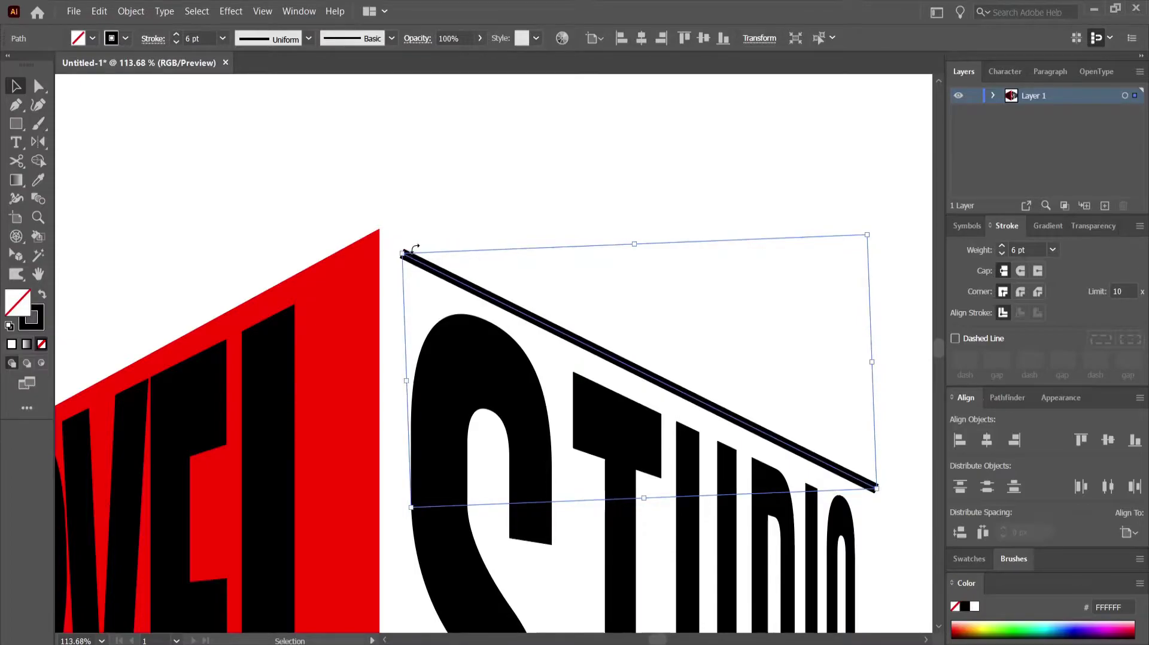
- Shorten the diagonal line at both ends so it follows the STUDIO letter tops
left_click_drag(869, 362, 848, 362)
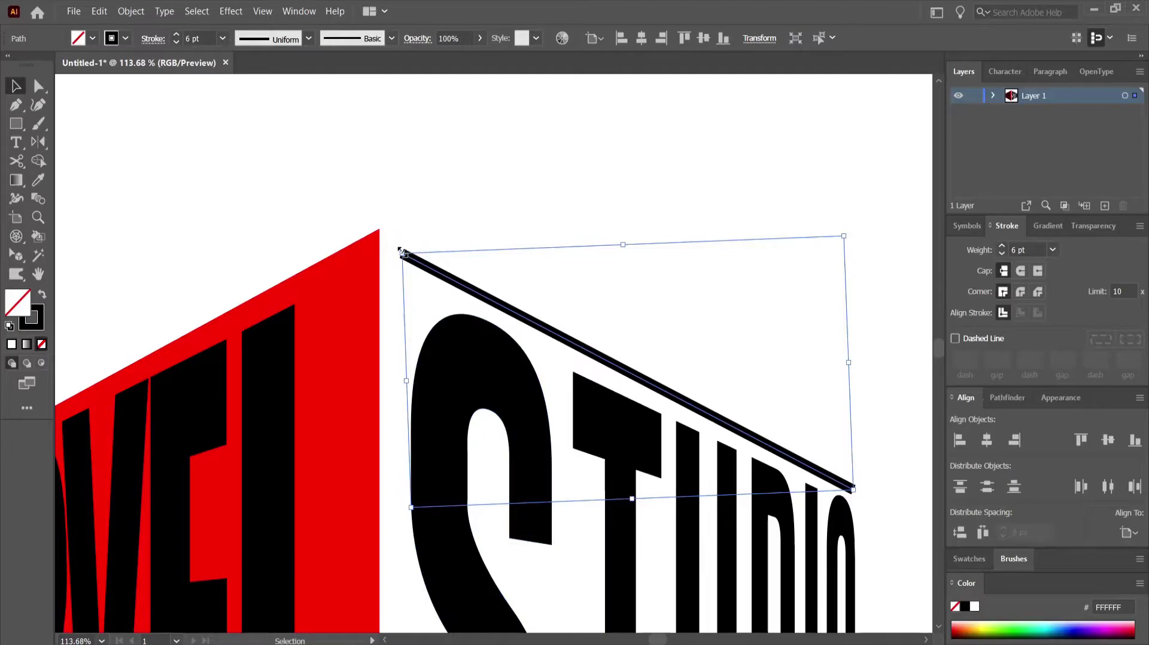
left_click_drag(402, 254, 425, 276)
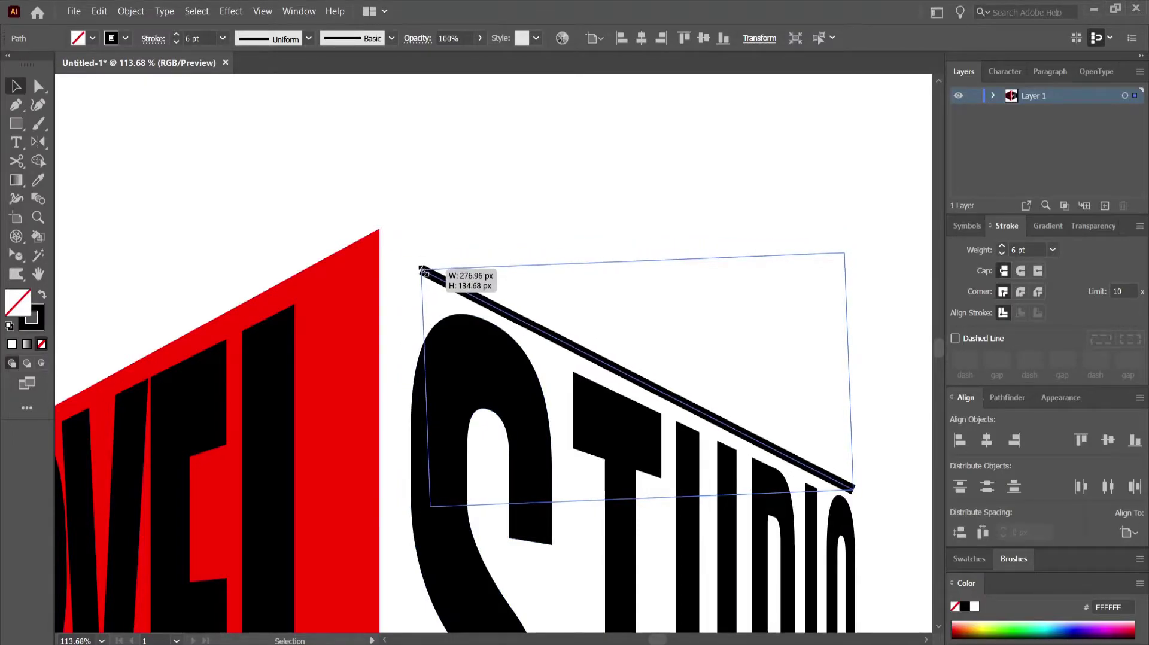
left_click_drag(426, 276, 419, 270)
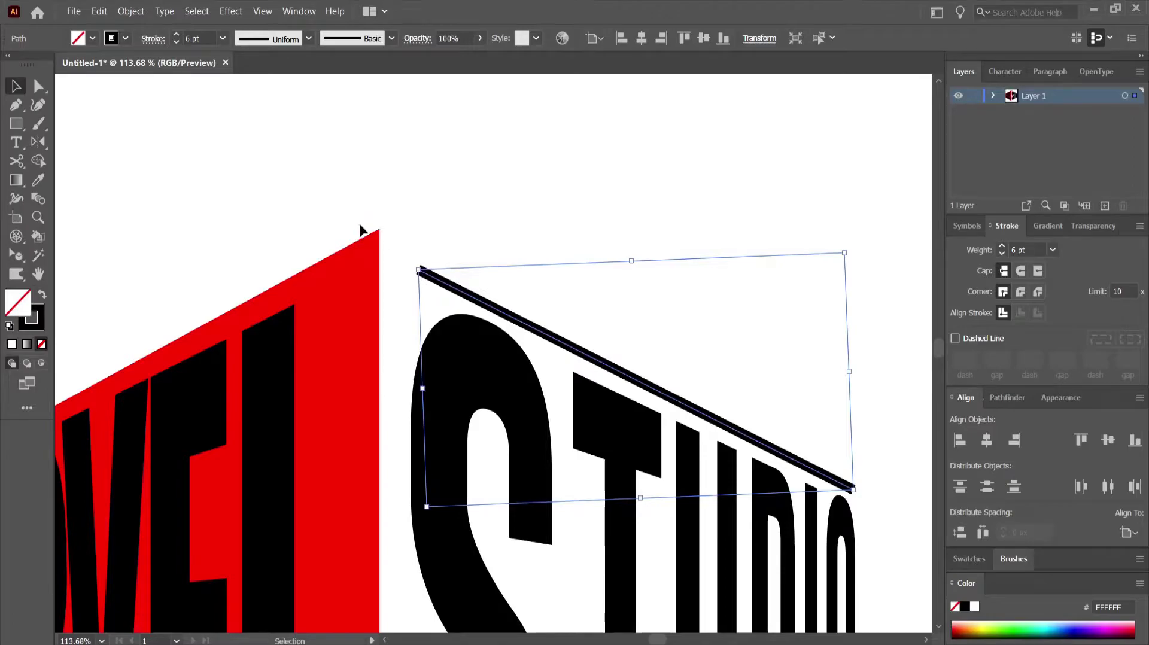
left_click(38, 217)
left_click_drag(486, 265, 512, 271)
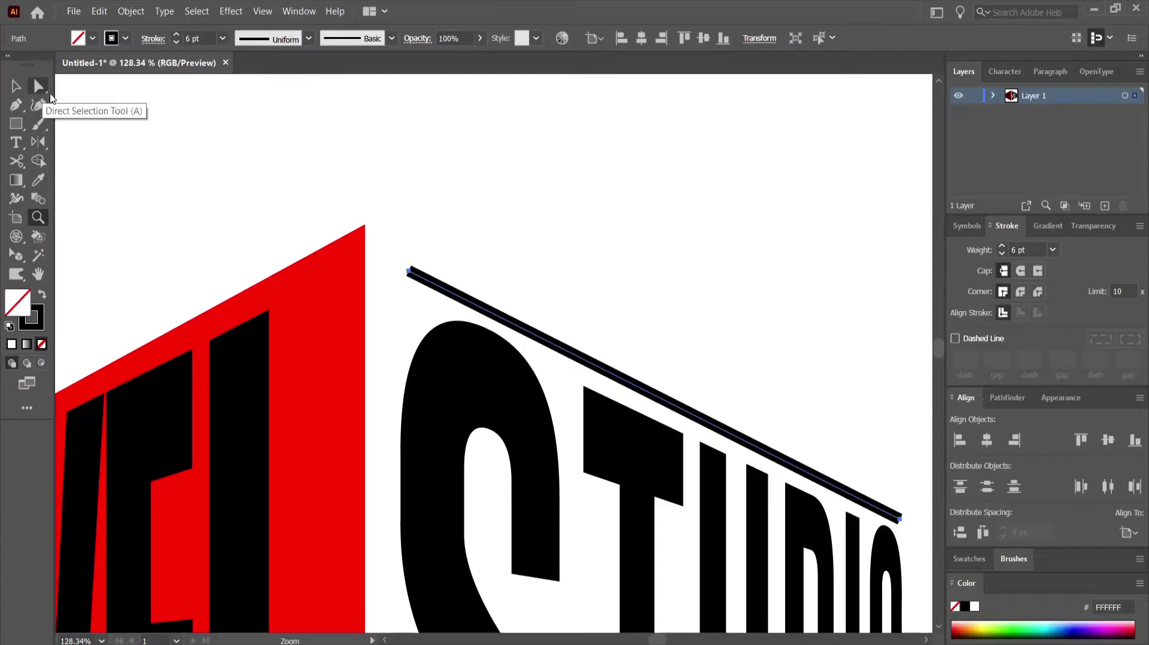
- Expand the slanted bar's stroke into a filled shape
left_click(121, 12)
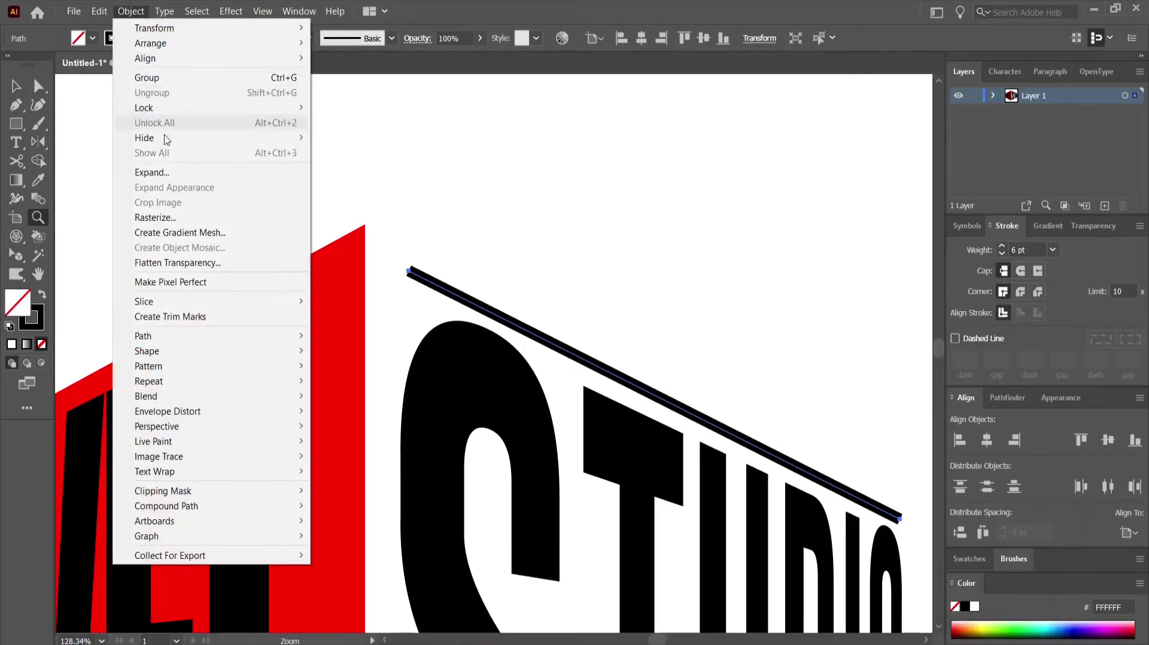
left_click(149, 172)
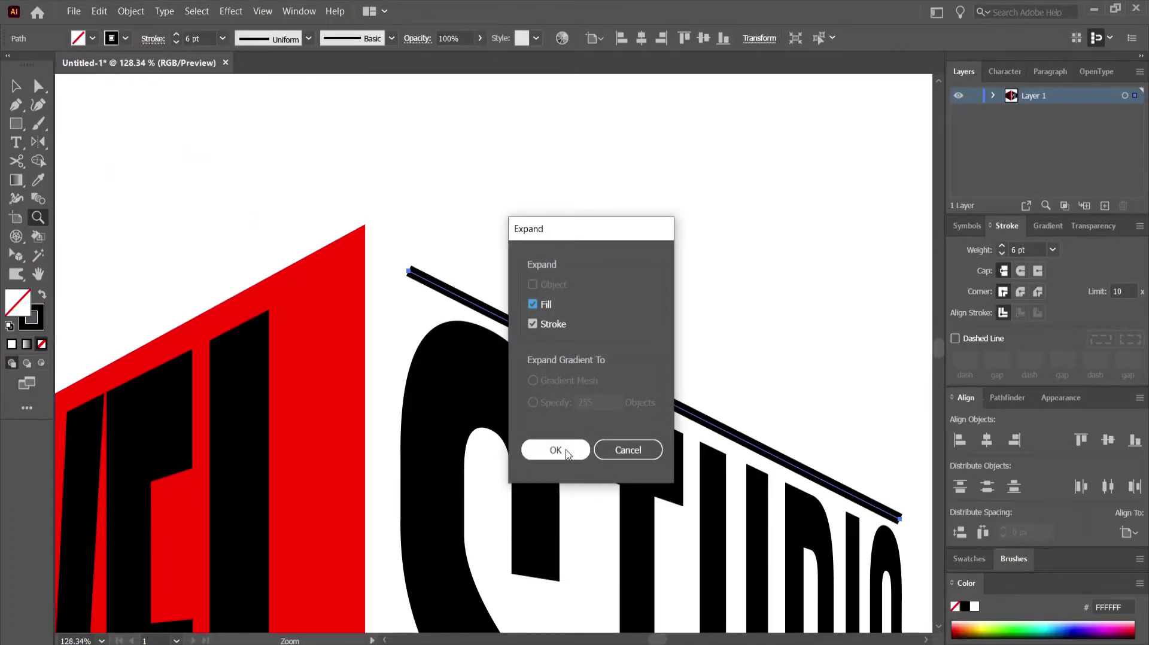
left_click(583, 443)
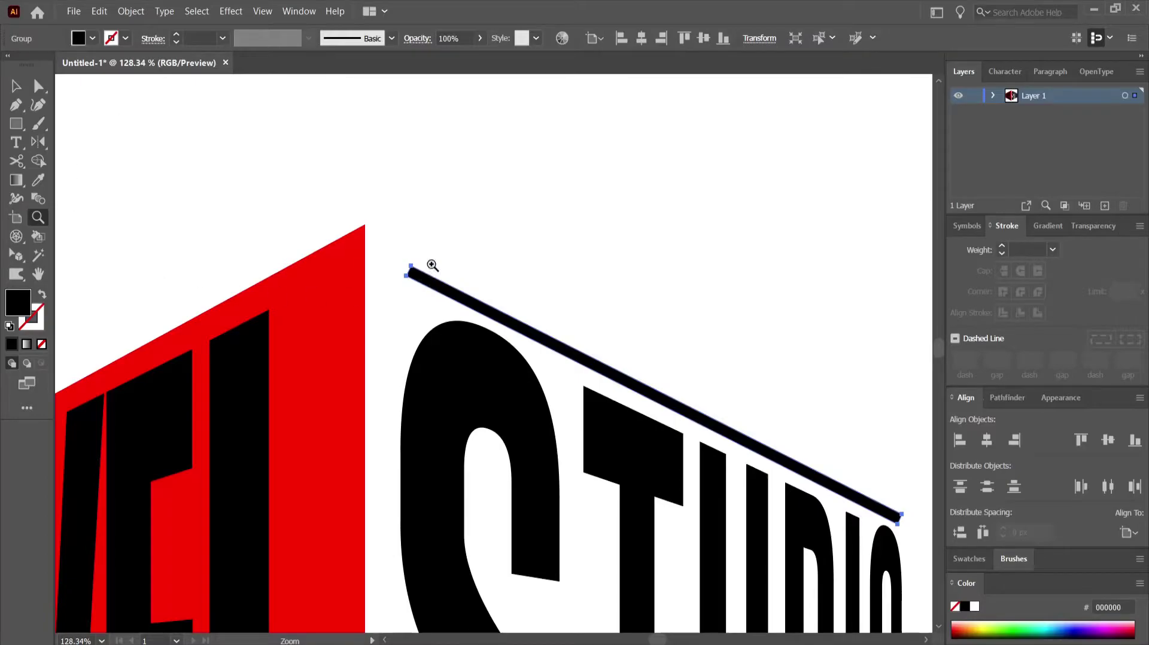
- Zoom in on the bar's left end and move its corner anchor down-right
left_click_drag(433, 254, 552, 287)
left_click(37, 86)
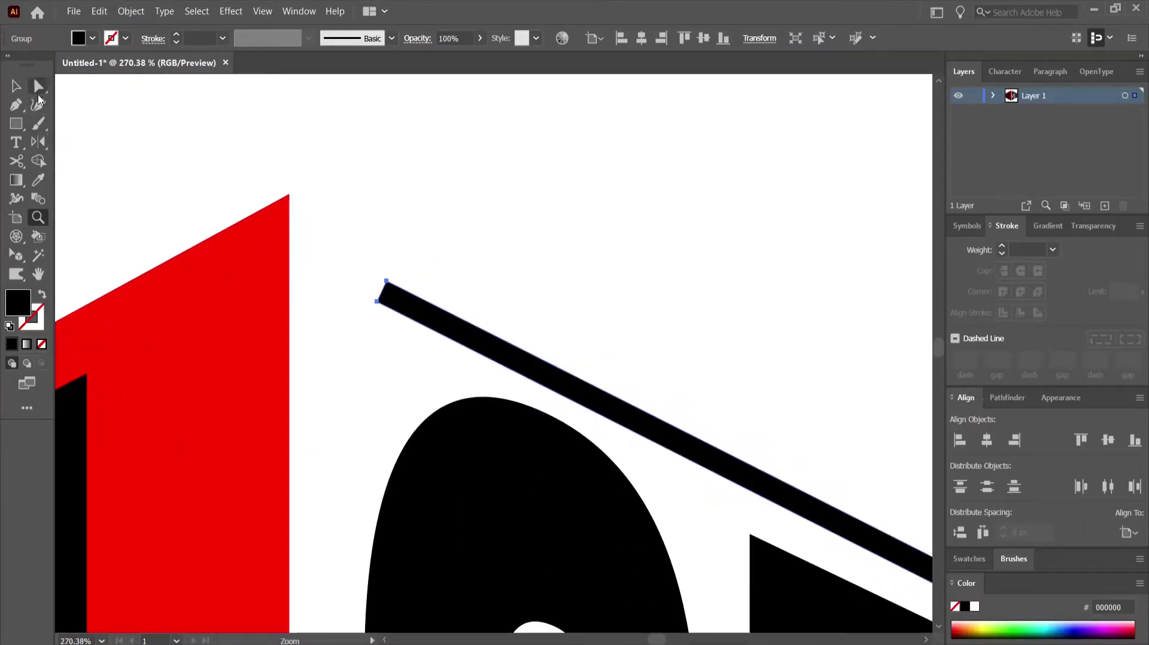
left_click_drag(352, 285, 384, 308)
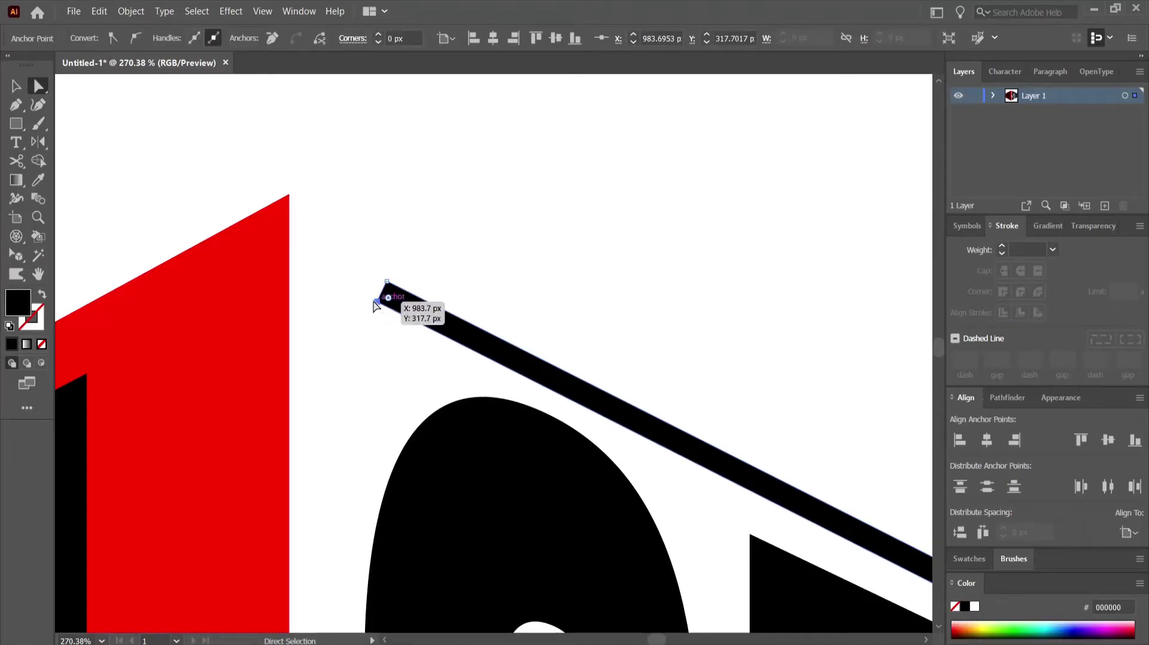
mouse_move(401, 325)
left_mouse_down()
mouse_move(379, 315)
mouse_move(388, 310)
left_mouse_up()
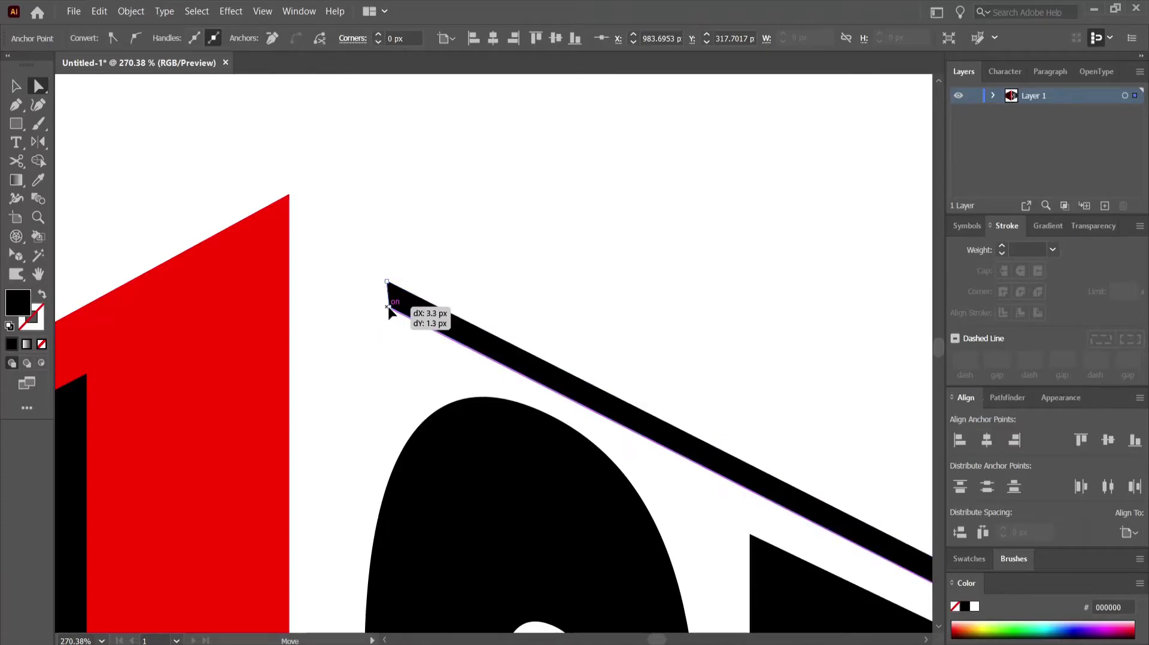
mouse_move(389, 311)
left_mouse_down()
mouse_move(383, 319)
mouse_move(387, 312)
left_mouse_up()
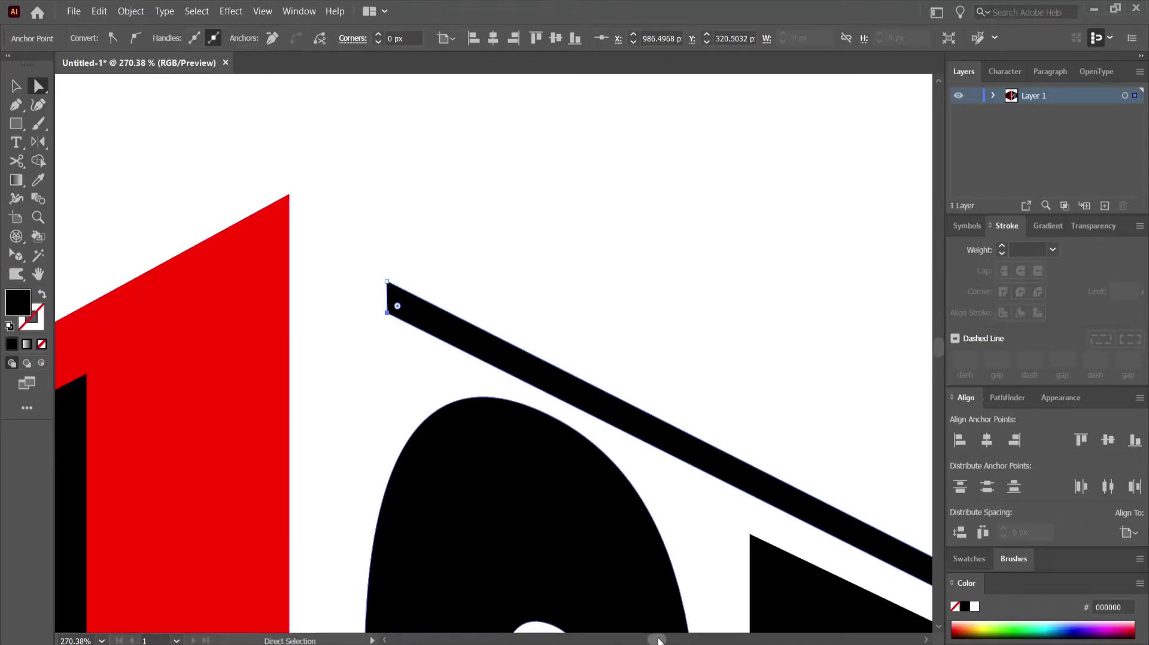
- Select the bar's right-end anchor and move it up-left
left_click_drag(658, 640, 661, 640)
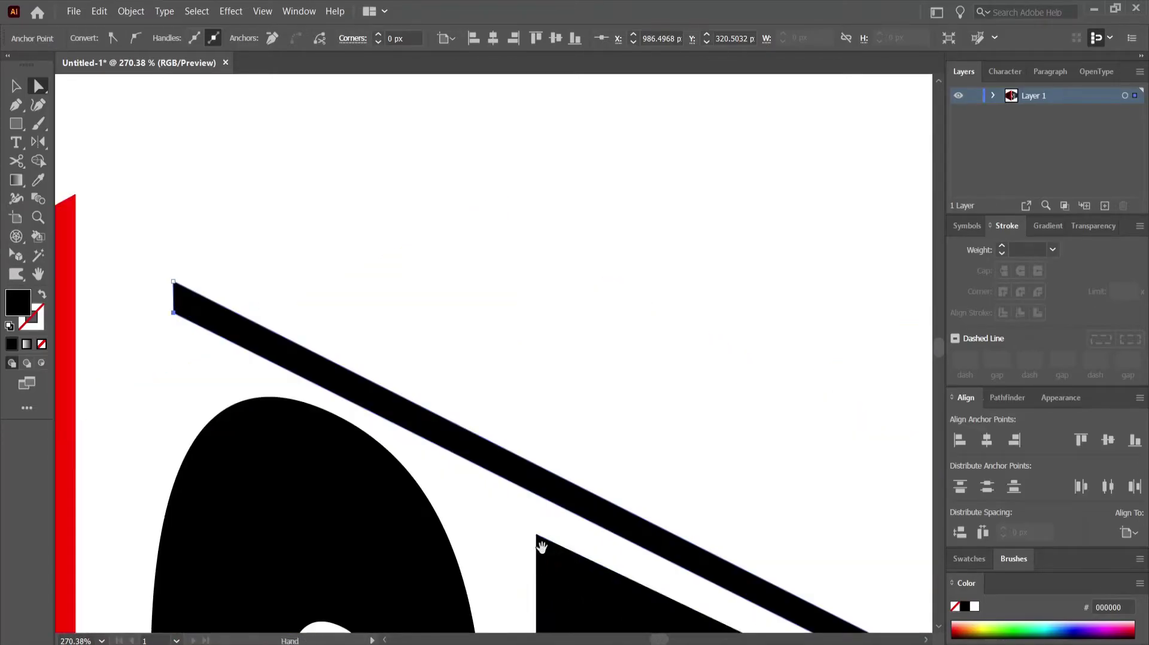
left_click_drag(629, 521, 464, 328)
left_click_drag(624, 333, 429, 239)
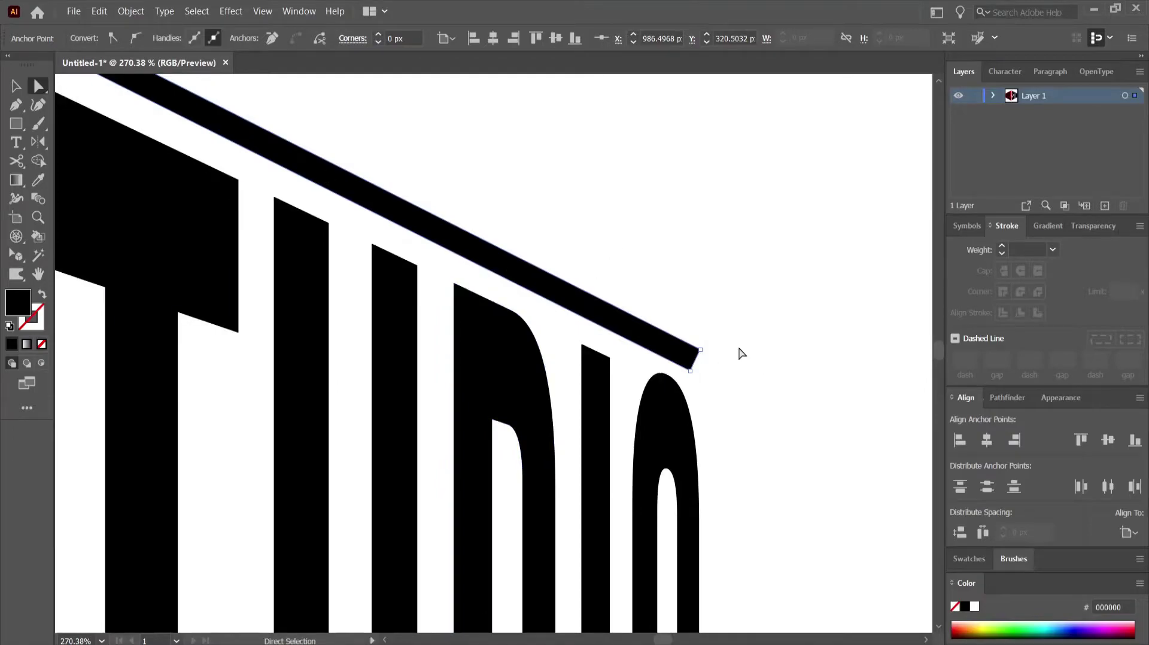
mouse_move(736, 339)
left_mouse_down()
mouse_move(688, 344)
mouse_move(679, 327)
mouse_move(691, 345)
left_mouse_up()
left_click(699, 350)
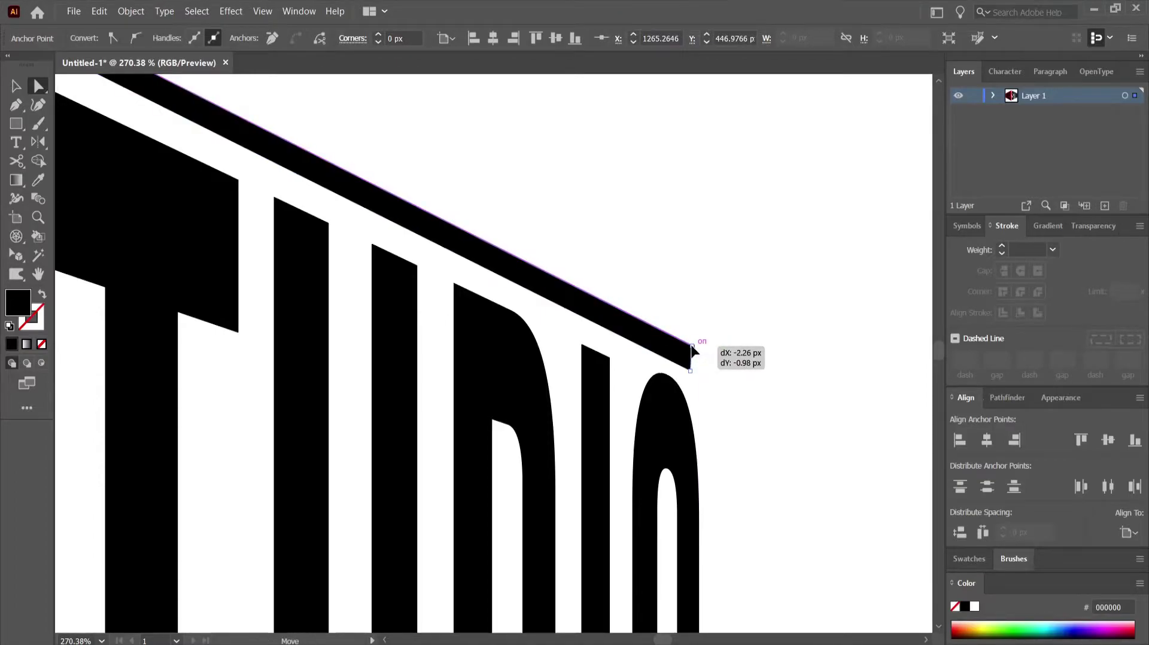
left_click_drag(693, 348, 687, 354)
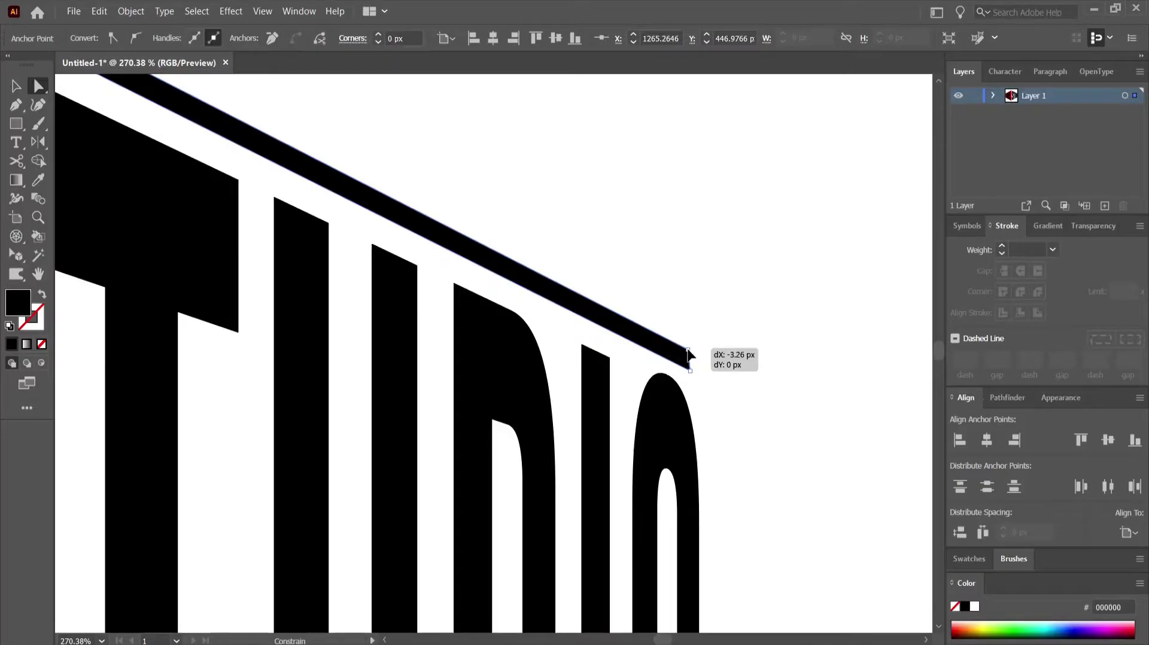
left_click_drag(689, 352, 687, 358)
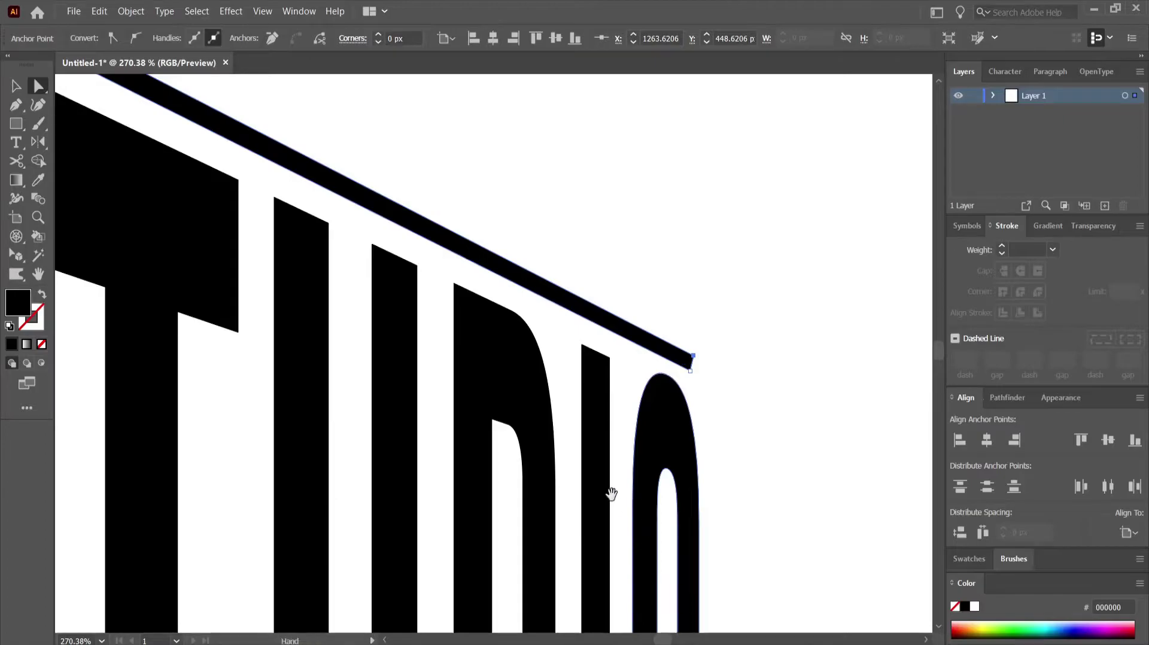
- Fine-tune the bar's right-end anchor so the tip aligns with the top of the O
left_click_drag(685, 521, 927, 628)
mouse_move(845, 628)
left_mouse_down()
mouse_move(738, 585)
mouse_move(828, 620)
left_mouse_up()
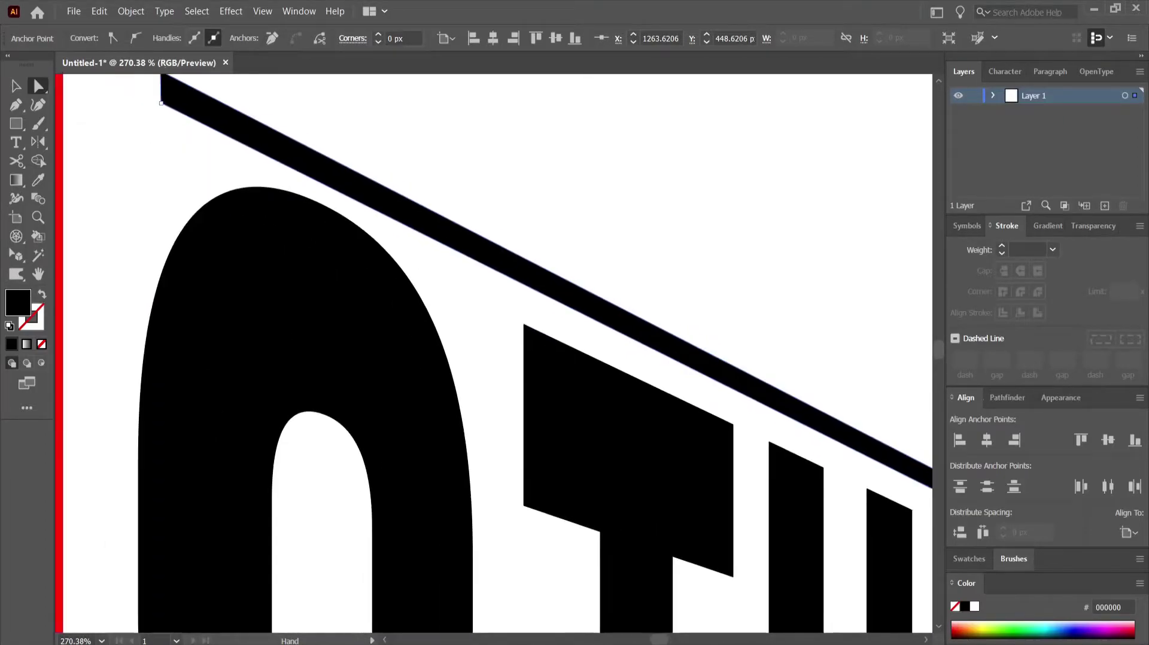
mouse_move(927, 628)
left_mouse_down()
mouse_move(641, 544)
mouse_move(450, 453)
left_mouse_up()
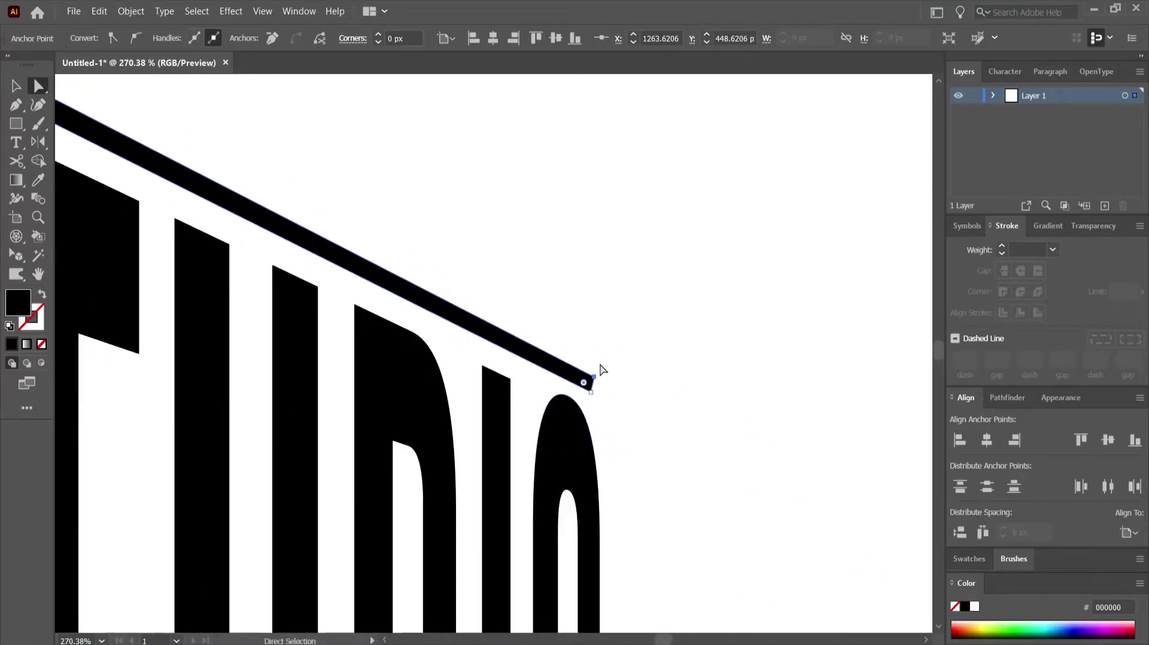
left_click_drag(594, 378, 587, 370)
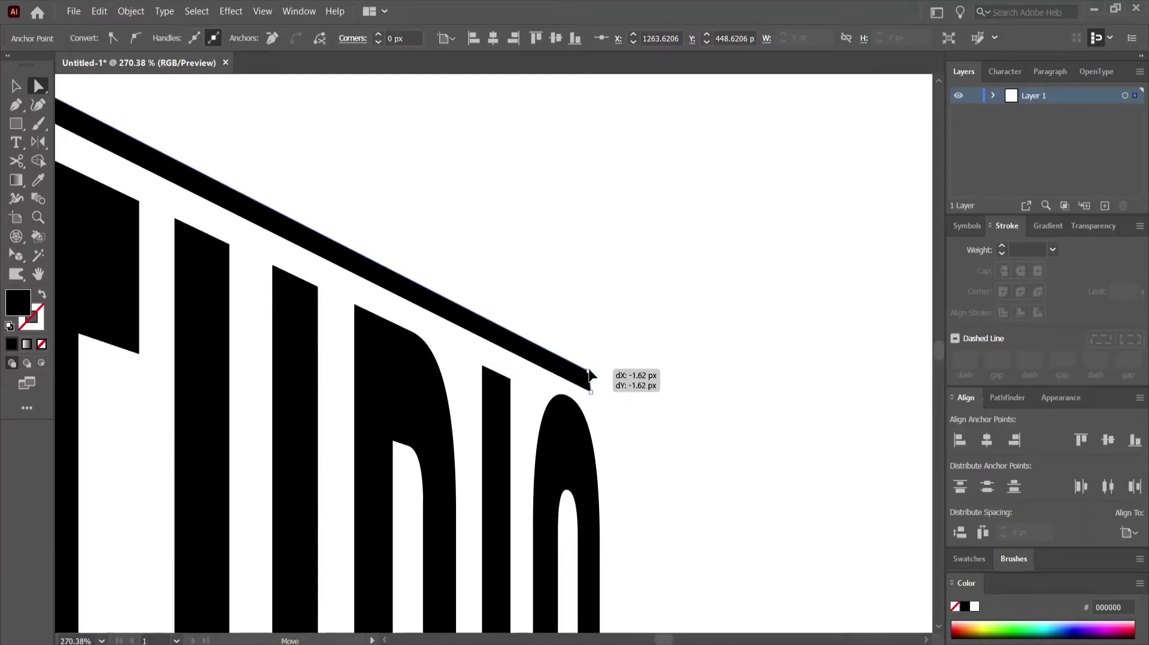
left_click_drag(588, 372, 588, 372)
left_click(617, 367)
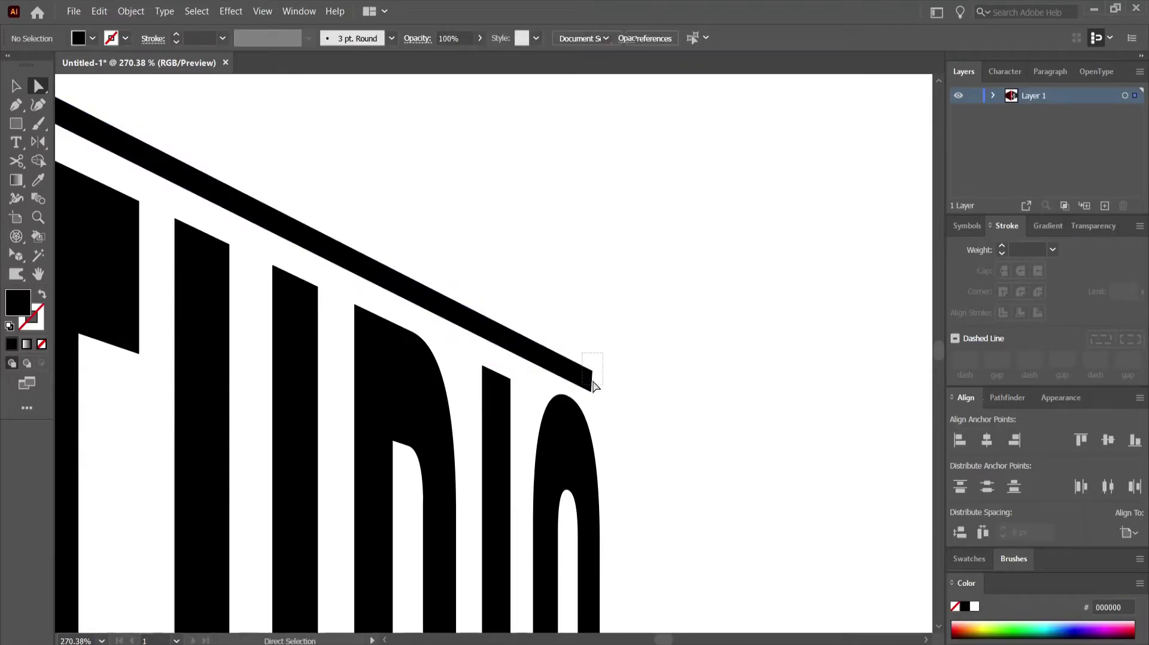
left_click(592, 372)
left_click_drag(596, 378, 588, 371)
left_click(668, 376)
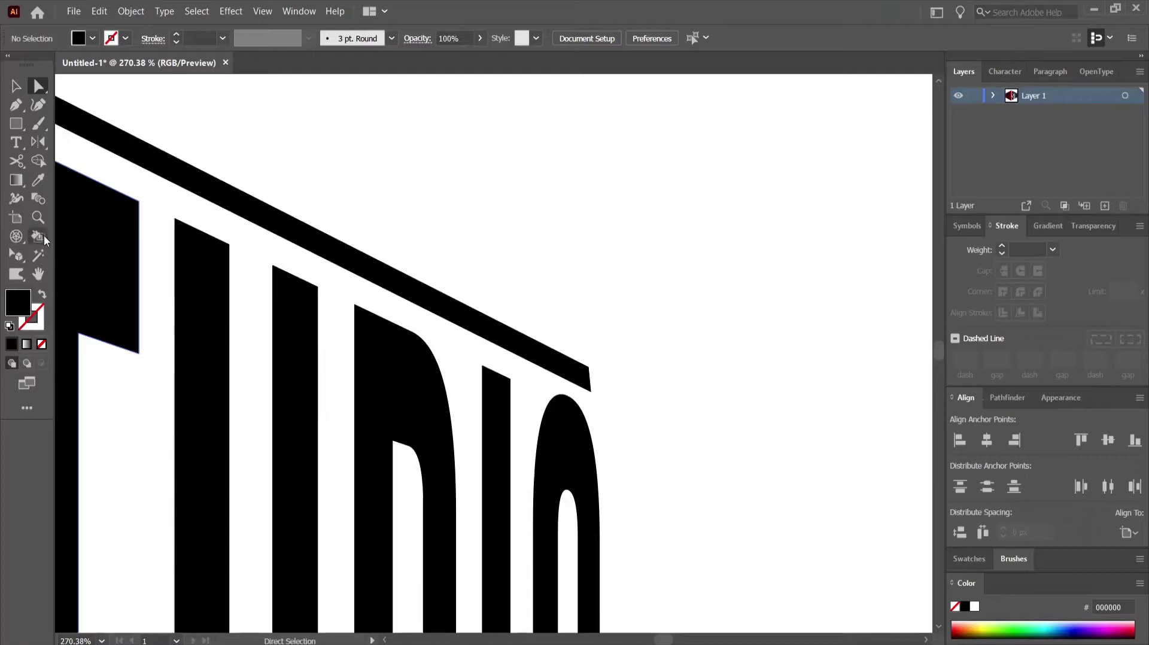
- Zoom back out to see more of STUDIO
left_click(37, 216)
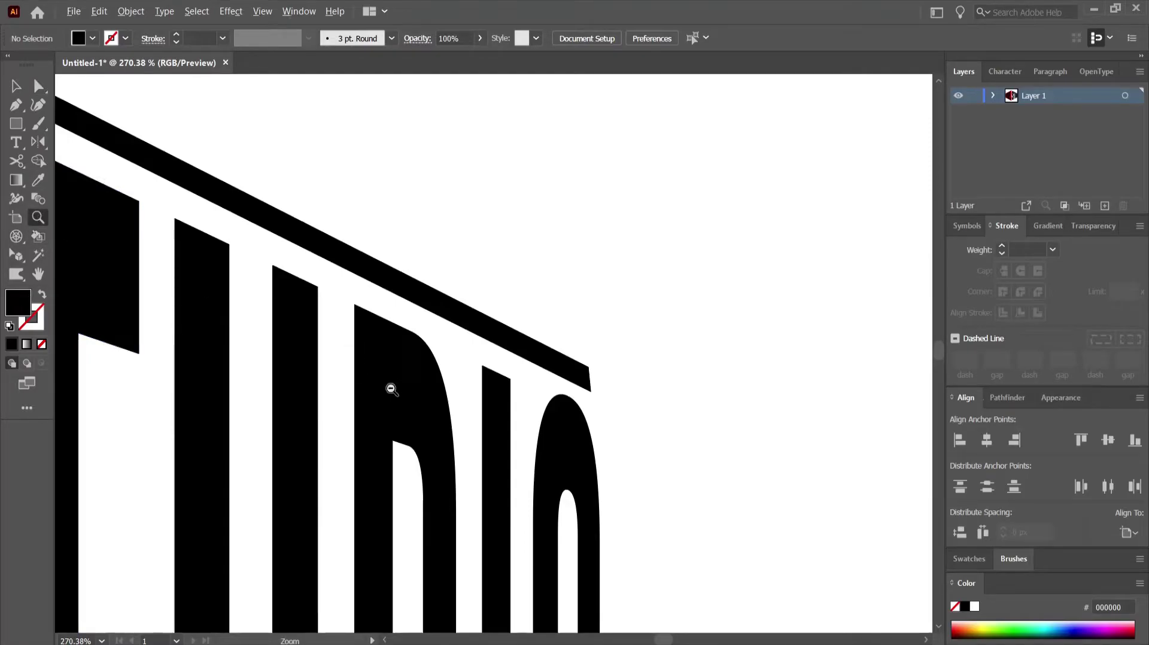
left_click(383, 365, "alt")
left_click(326, 290, "alt")
left_click(328, 497, "alt")
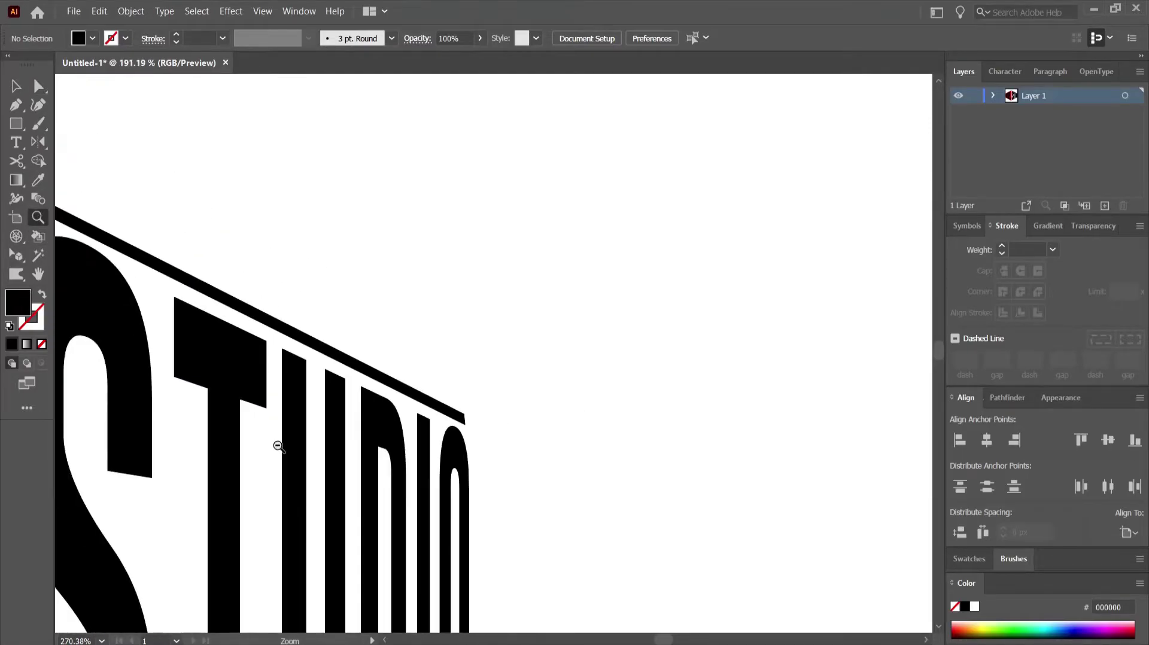
- Make a vertically reflected copy of the bar above STUDIO
left_click(707, 251, "alt")
left_click(571, 134, "alt")
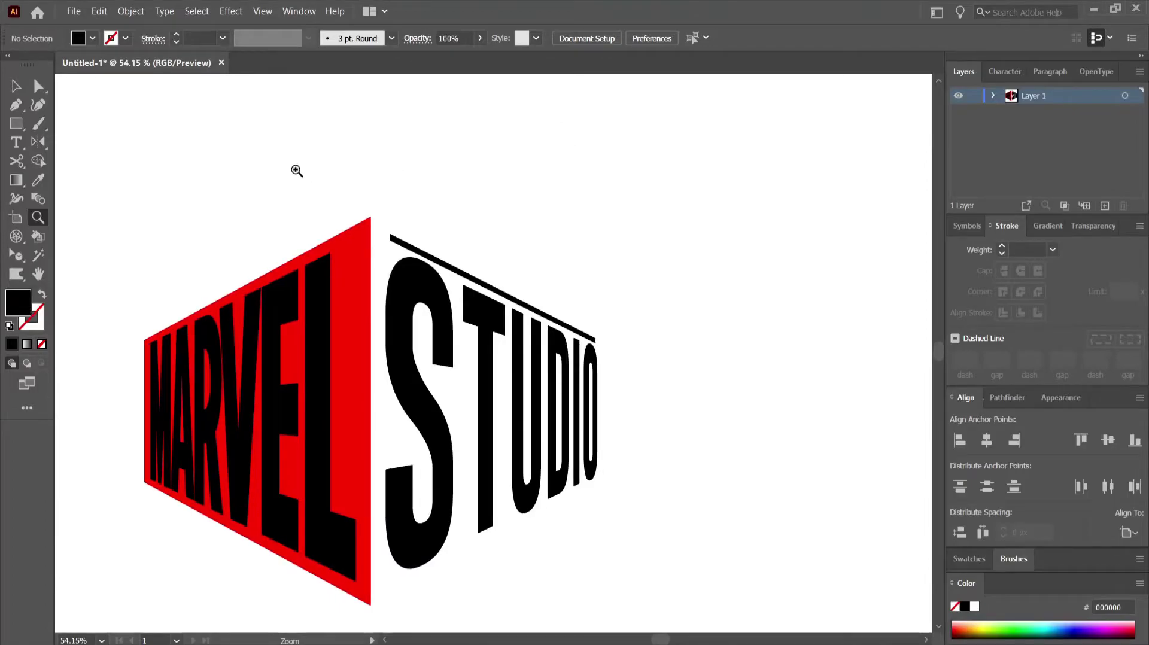
key("v")
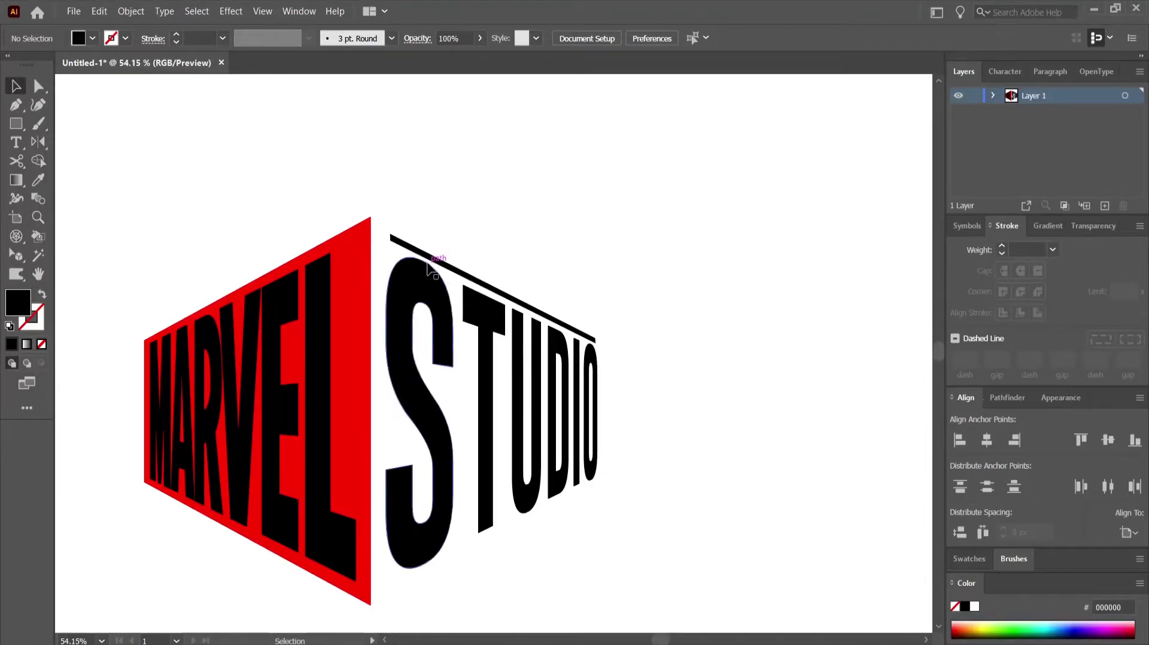
left_click(453, 266)
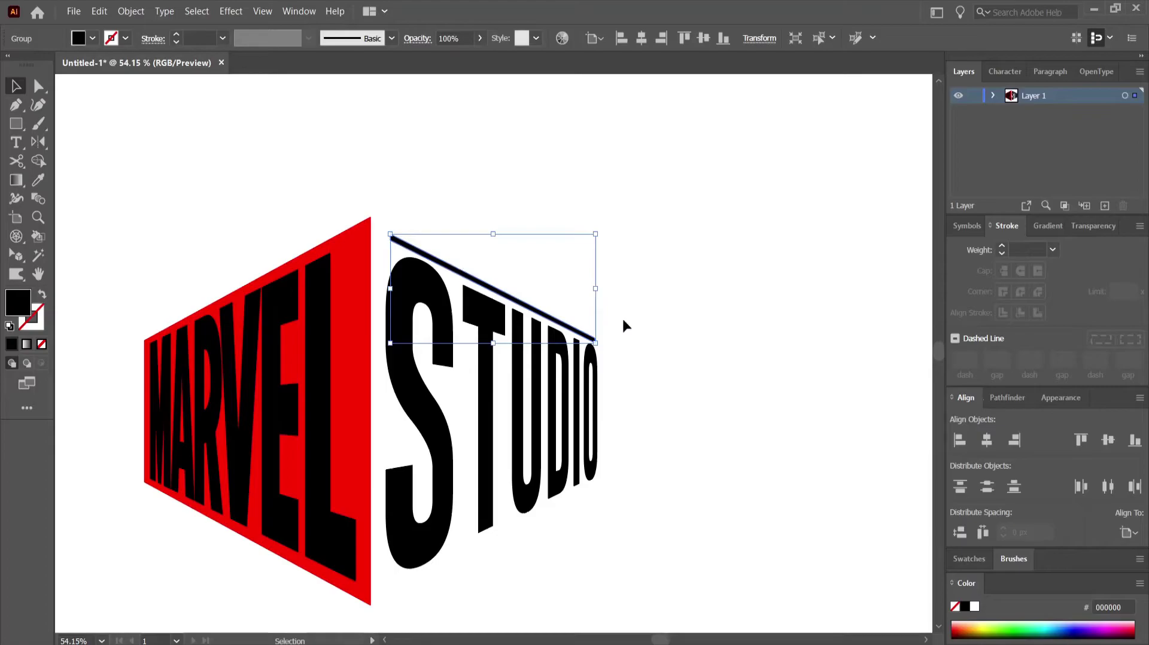
left_click(38, 142)
double_click(38, 142)
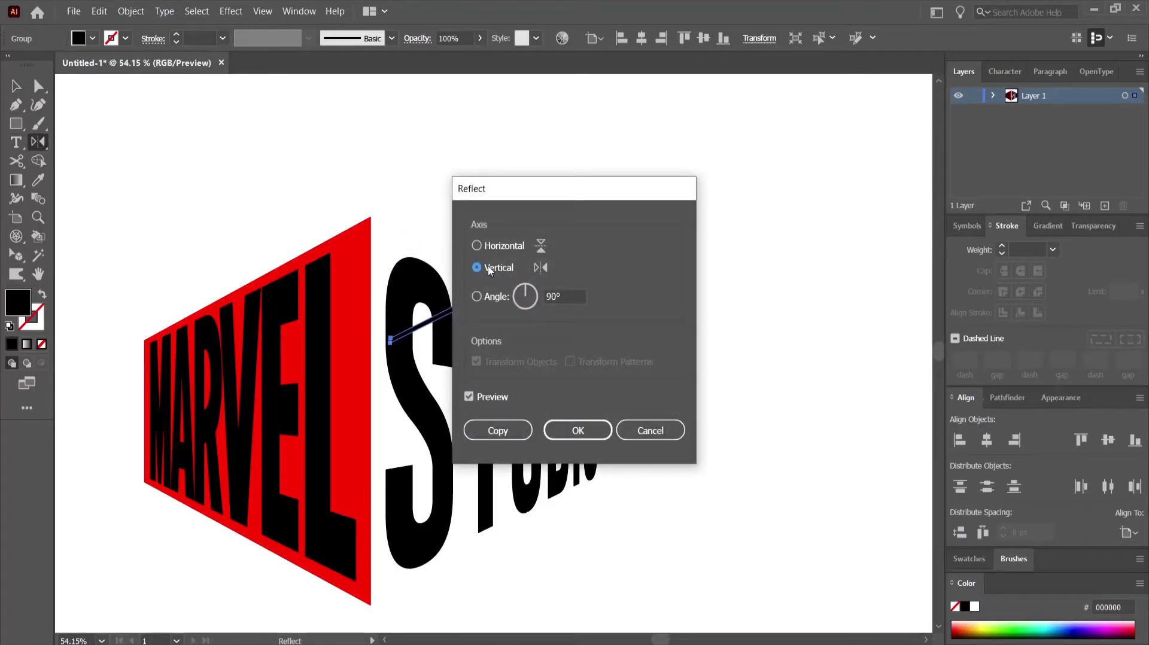
left_click(497, 432)
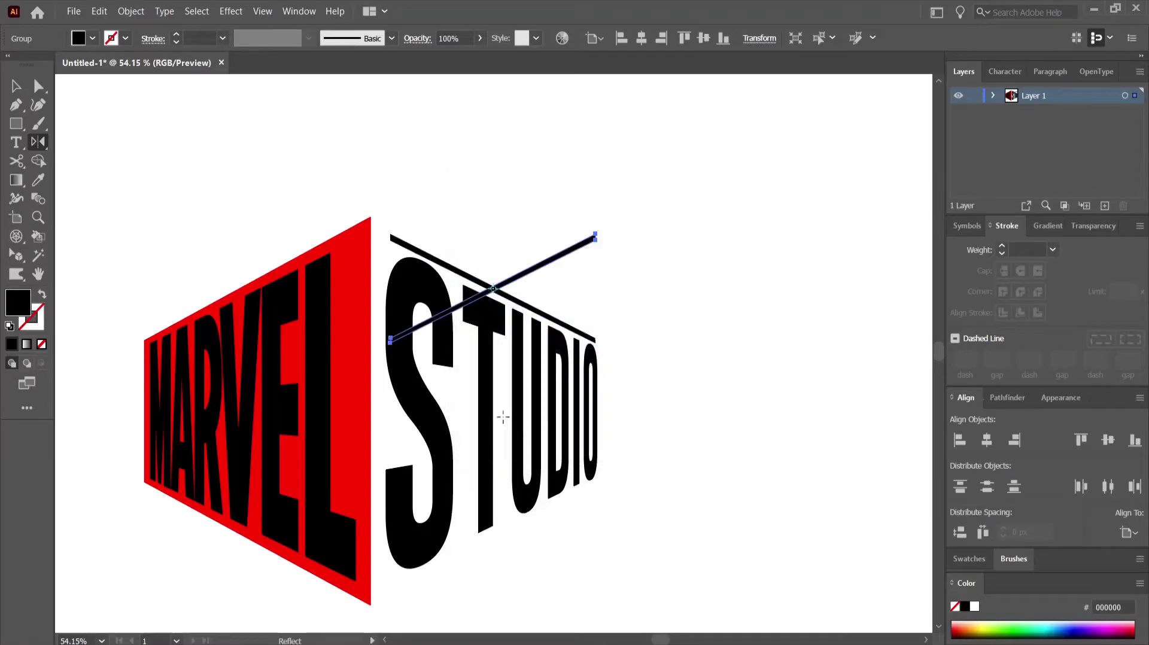
- Move the mirrored bar below STUDIO and nudge it into place with the arrow keys
left_click(16, 86)
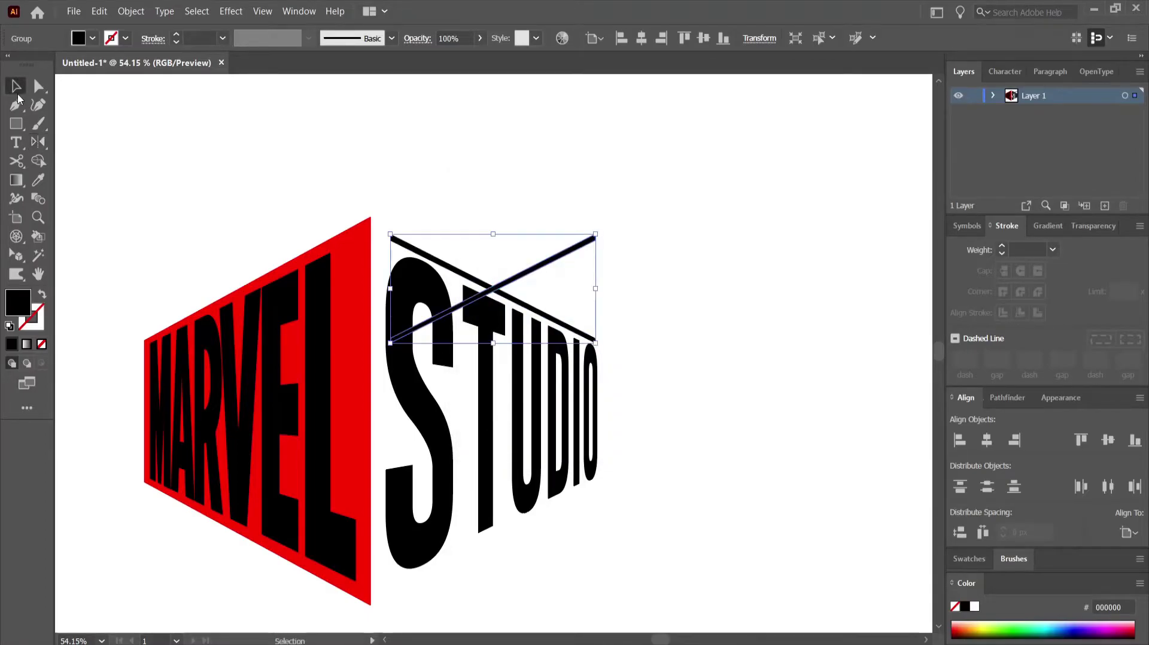
mouse_move(525, 273)
left_mouse_down()
mouse_move(517, 535)
mouse_move(527, 523)
left_mouse_up()
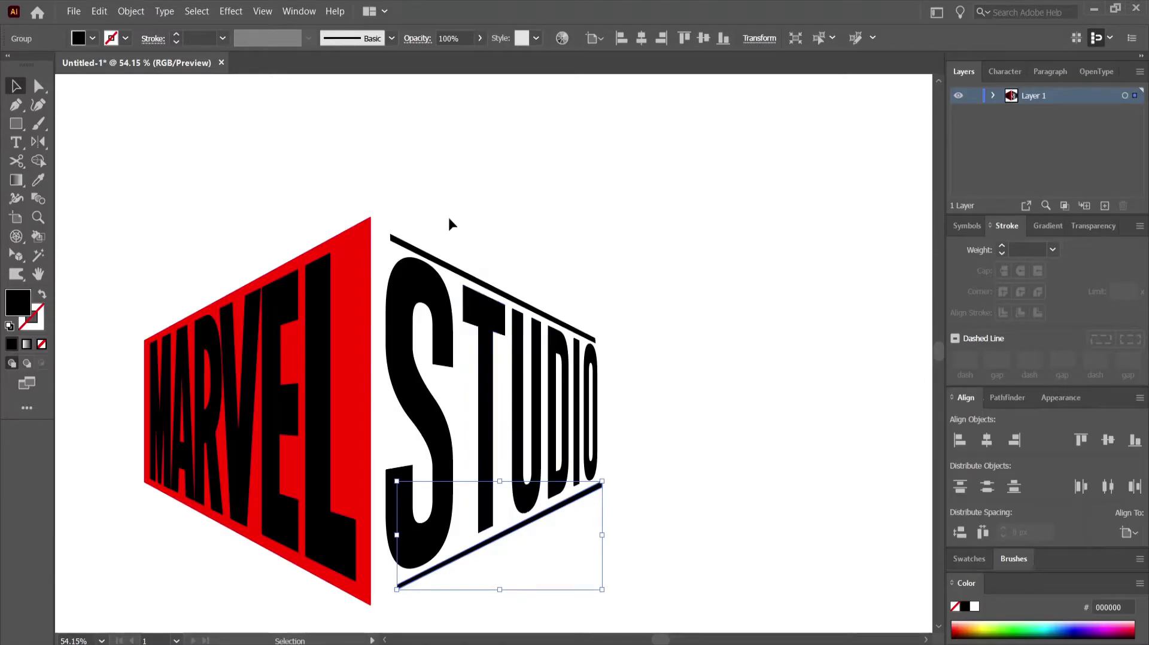
left_click(551, 216)
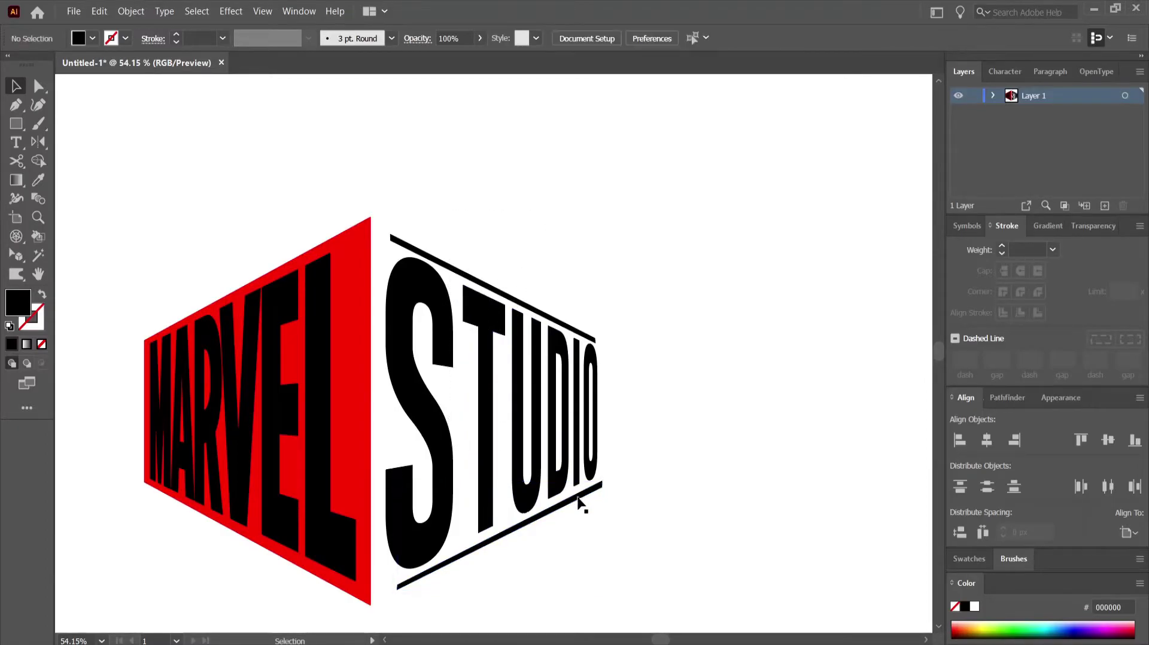
left_click(579, 503)
key("Up")
key("Up")
key("Up")
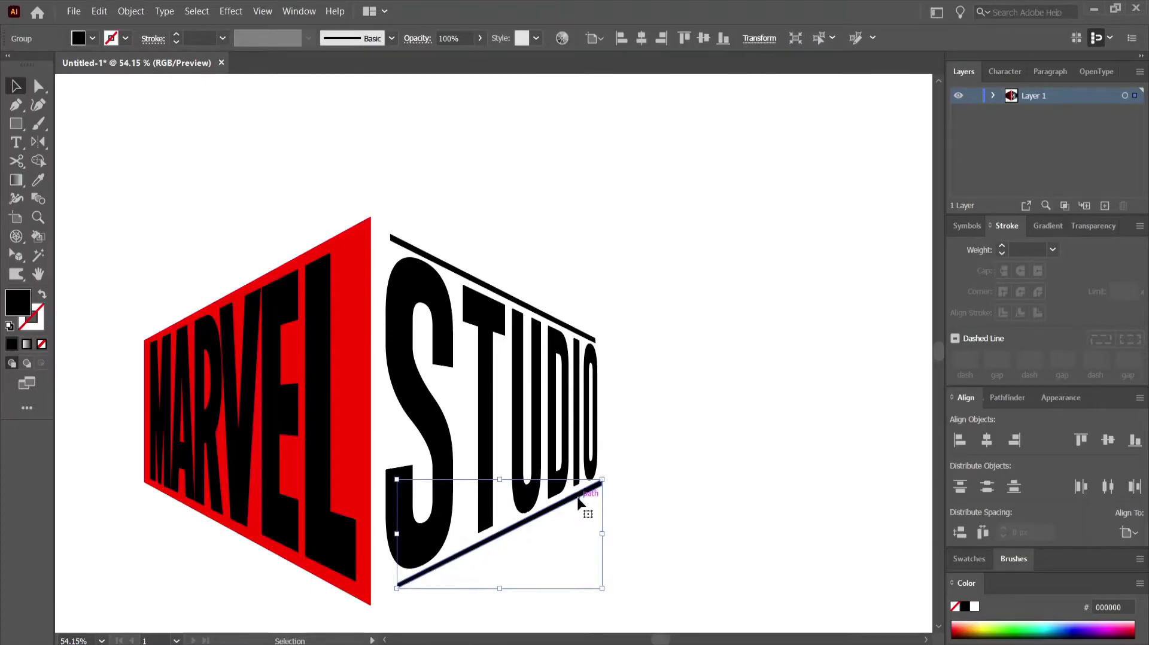
key("Left")
key("Left")
key("Left")
key("Left")
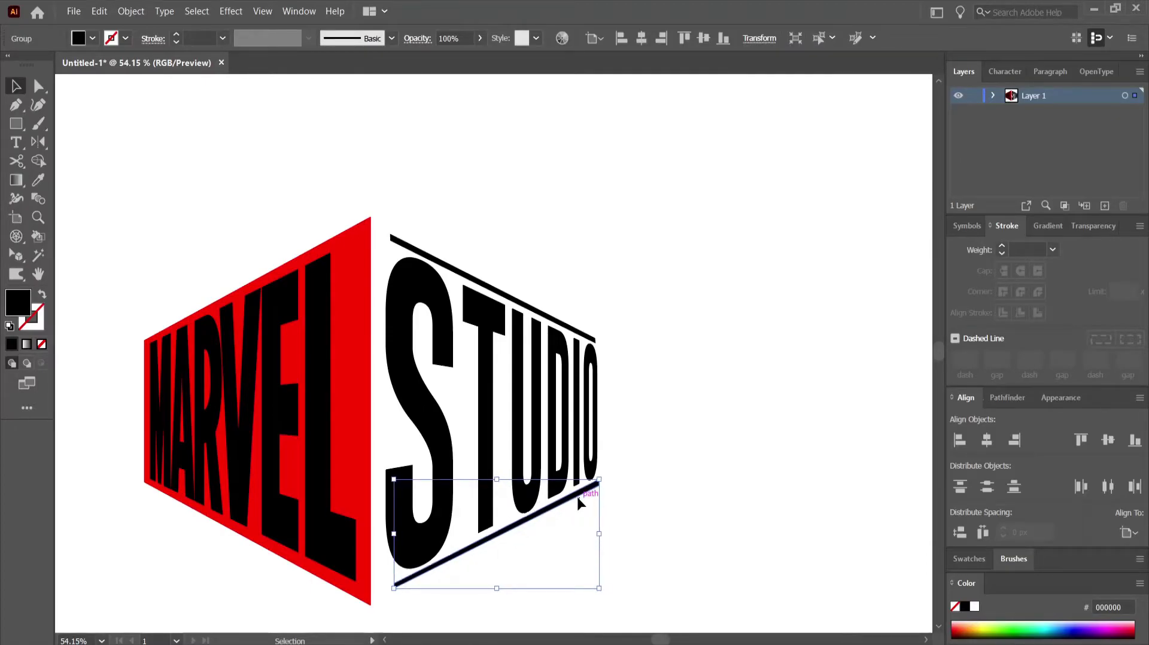
key("Left")
key("Left")
key("Down")
key("Left")
key("Left")
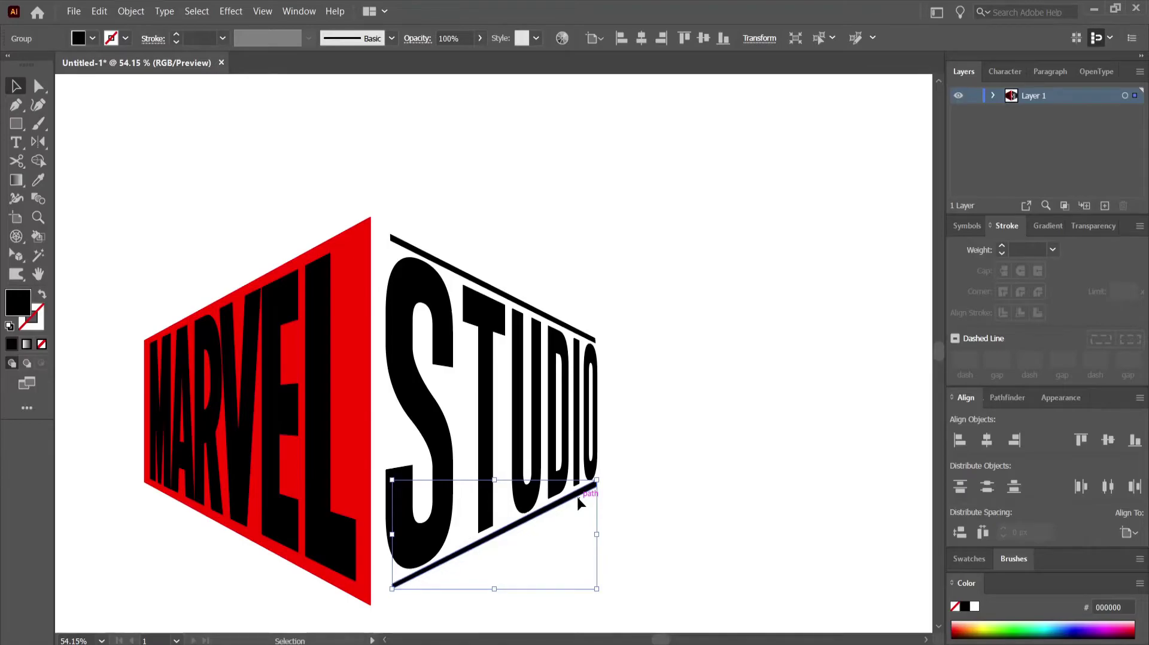
key("Down")
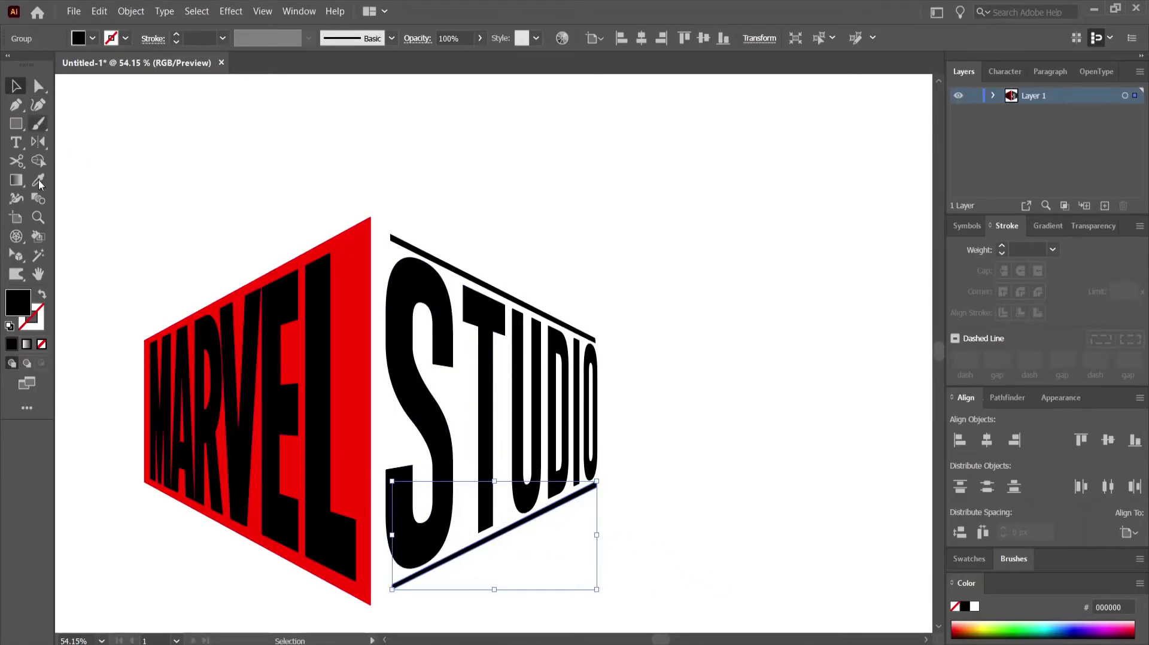
- Raise the lower bar's left-end anchor to line up with the S
left_click(38, 217)
left_click_drag(393, 589, 644, 608)
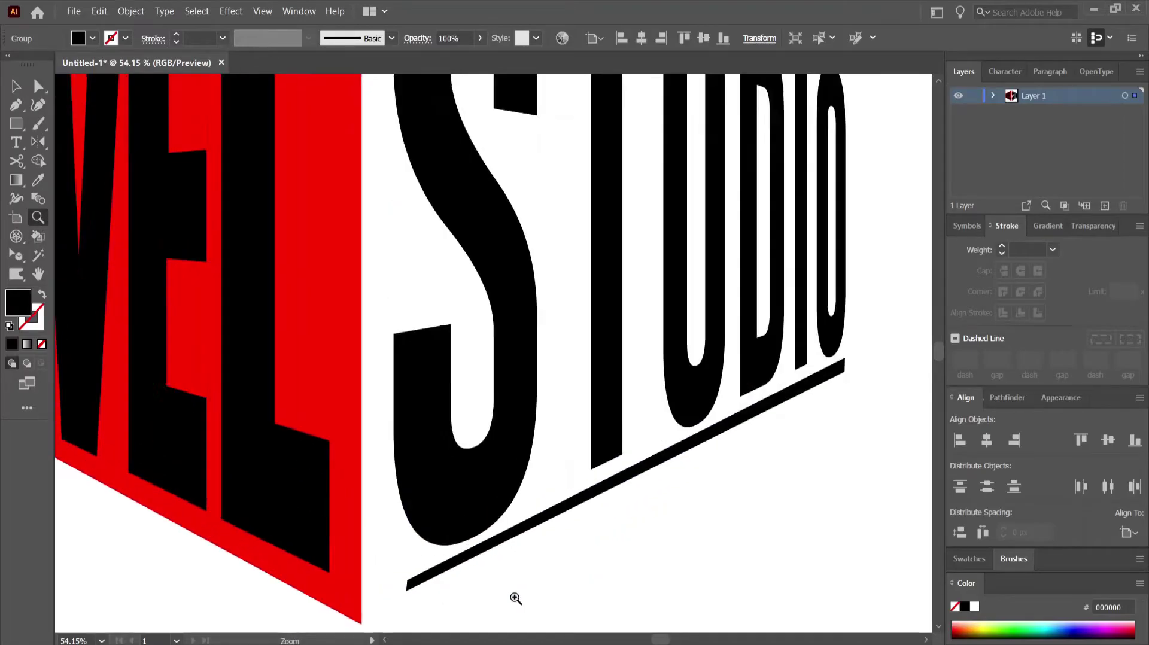
left_click(40, 85)
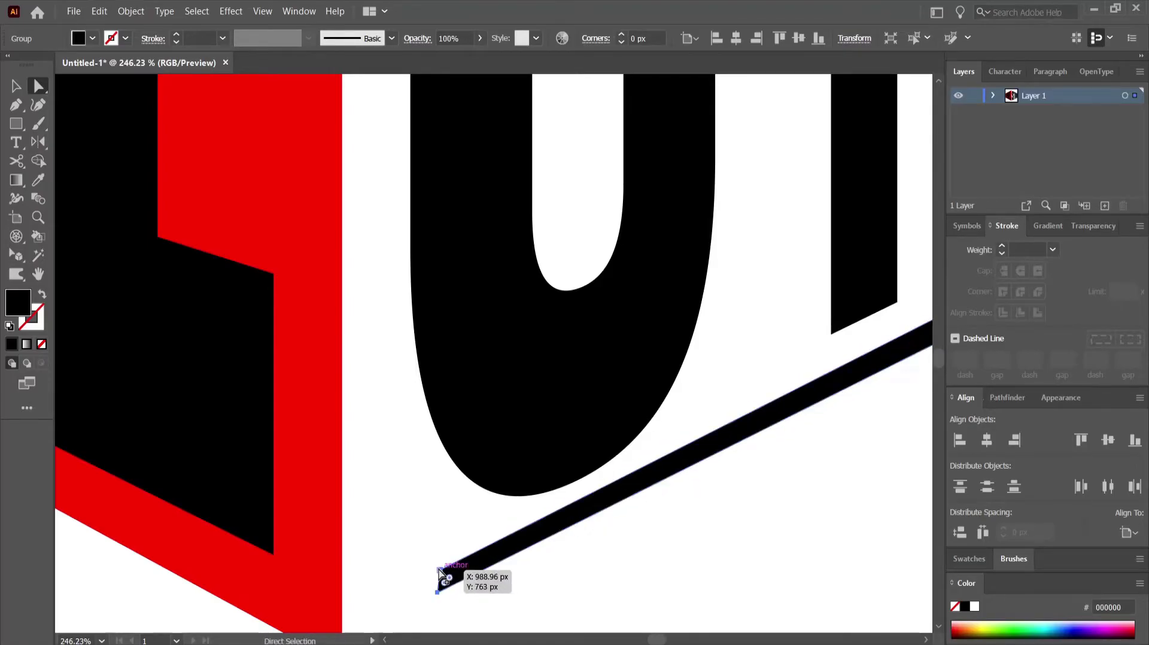
left_click_drag(438, 569, 436, 566)
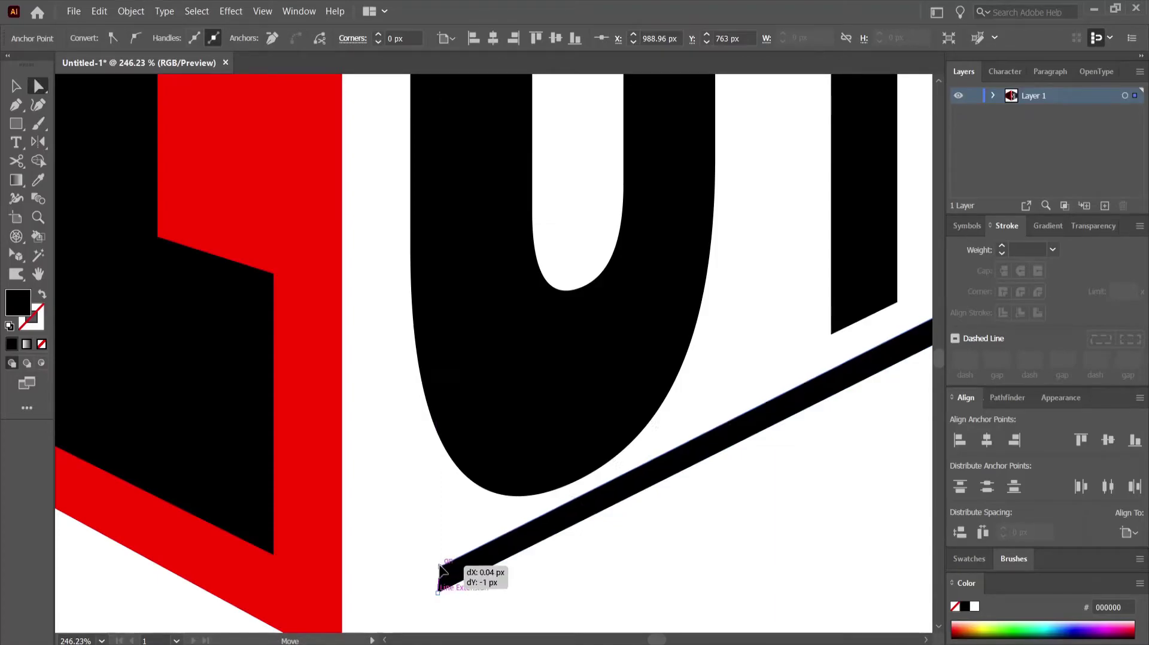
left_click_drag(437, 570, 437, 566)
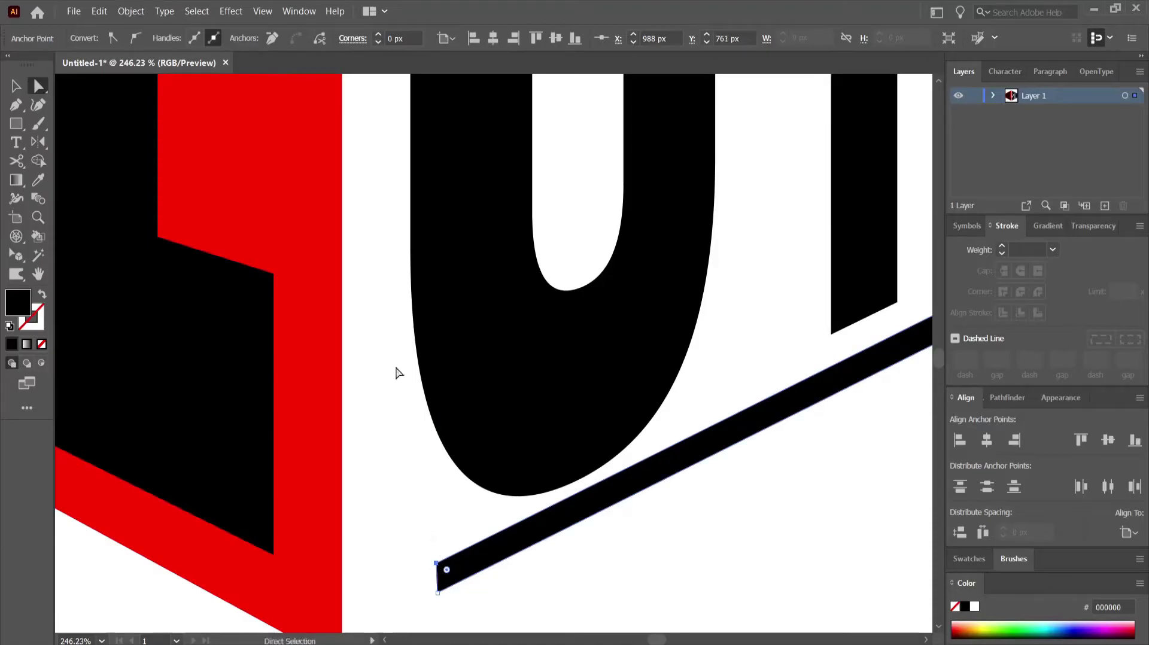
- Zoom back out to the whole logo and select the STUDIO artwork
left_click(16, 85)
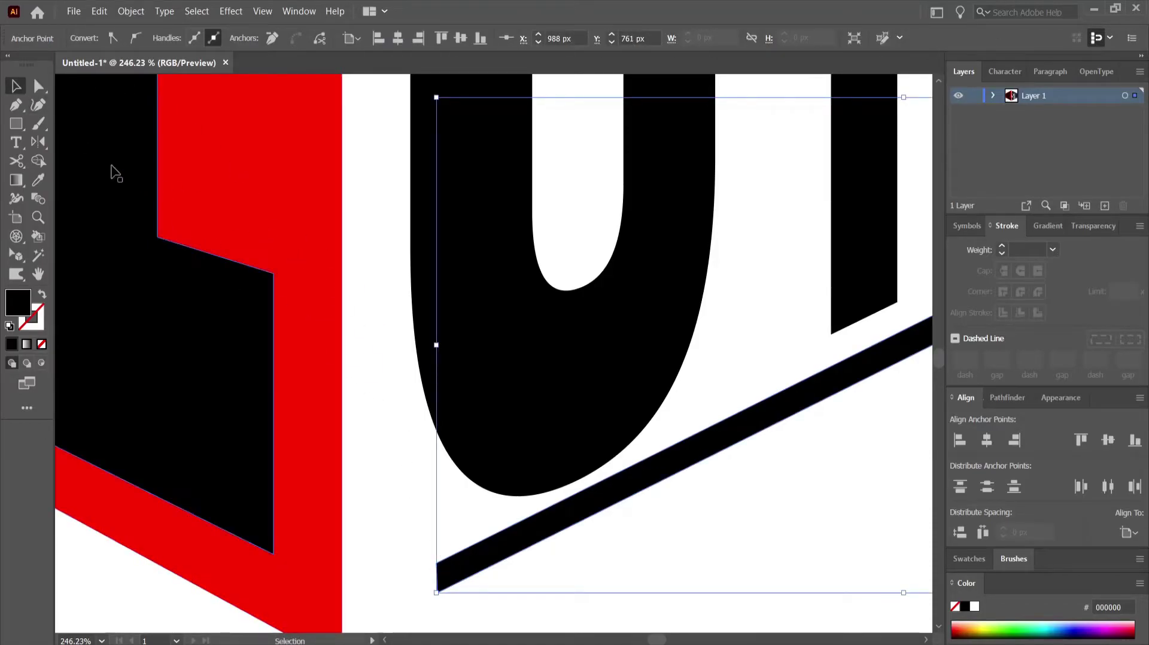
left_click(37, 217)
left_click_drag(503, 424, 290, 308)
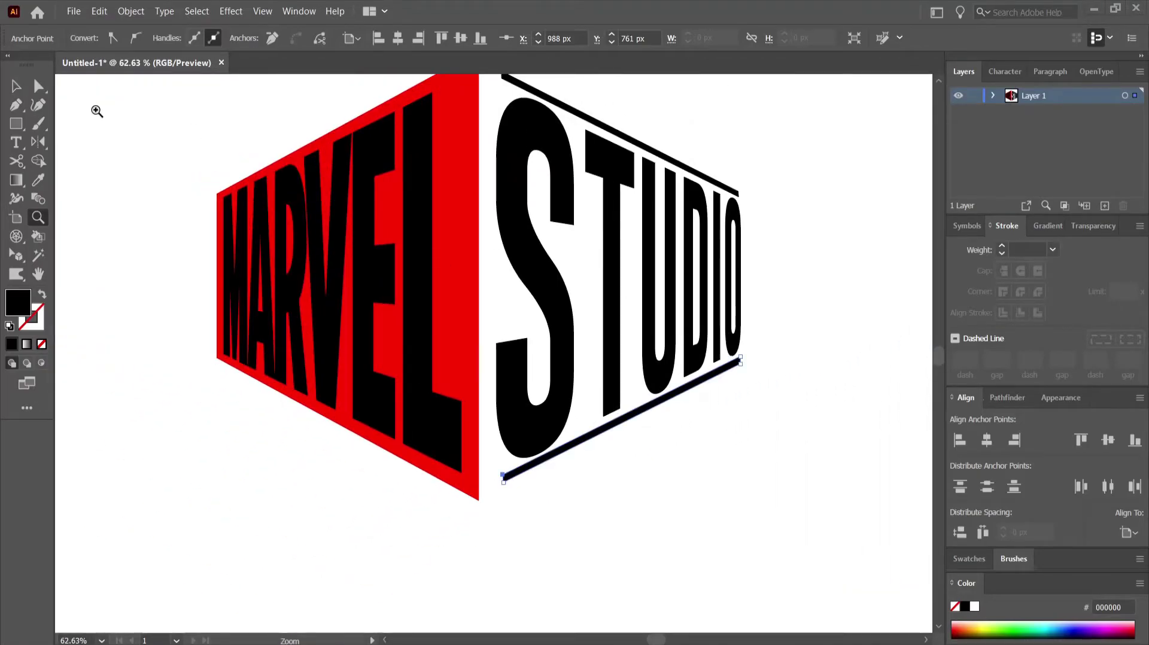
left_click(16, 86)
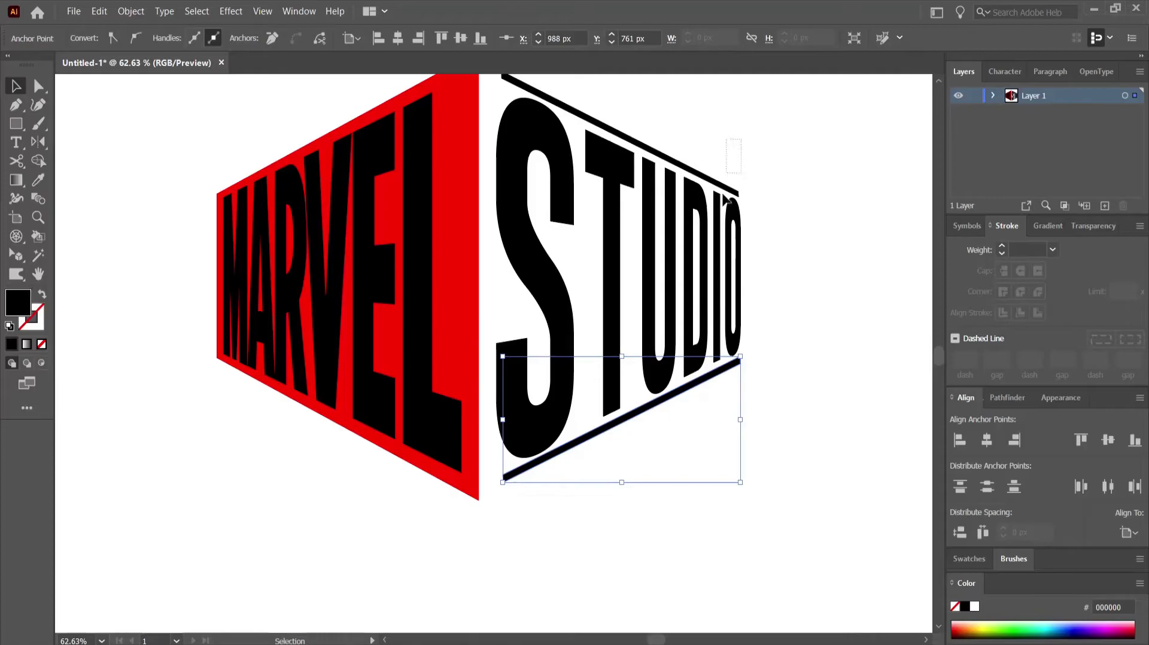
left_click(673, 398, "shift")
- Stretch the STUDIO panel taller at top and bottom and widen it left toward the red wall
left_click(837, 310)
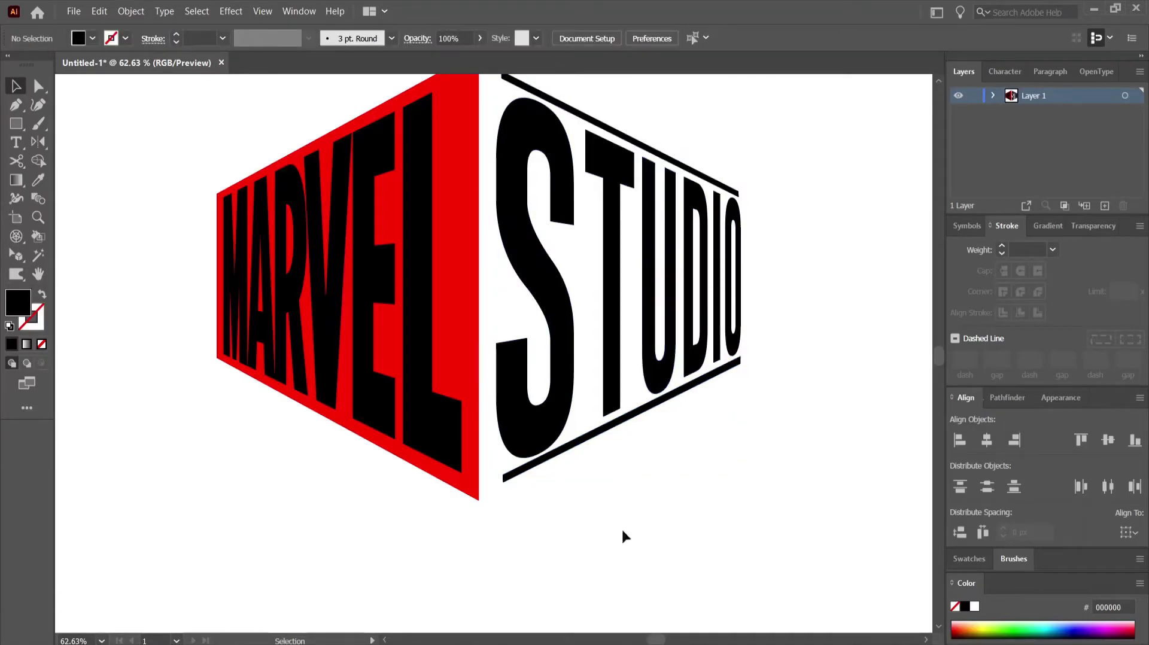
left_click_drag(556, 307, 514, 391)
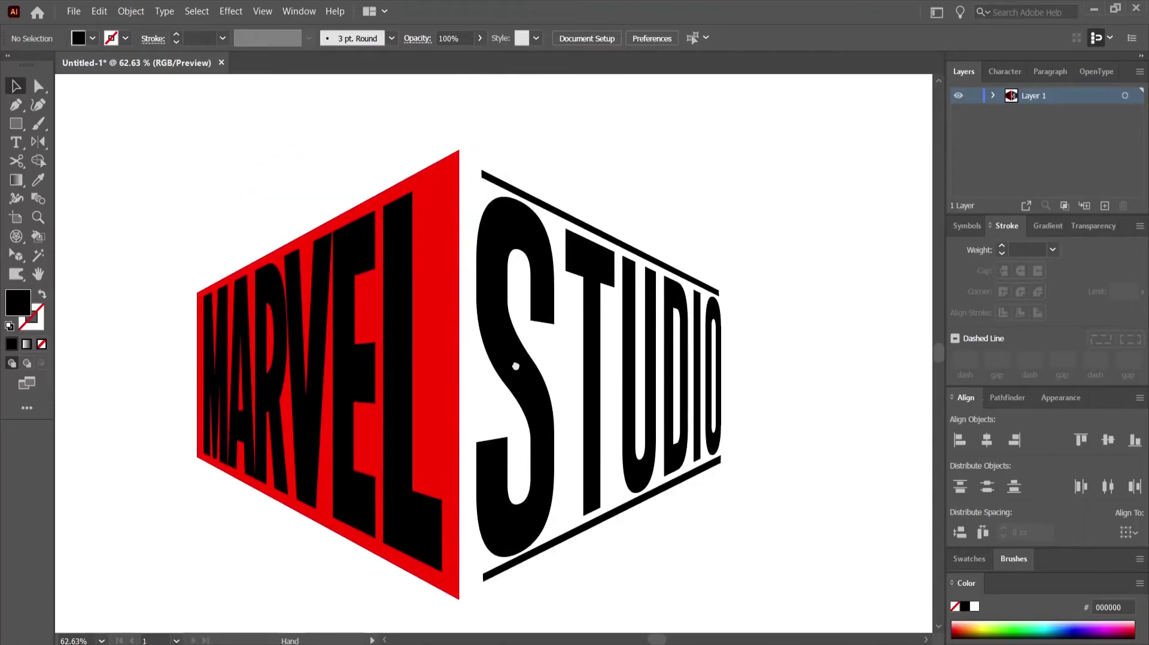
left_click_drag(616, 173, 658, 551)
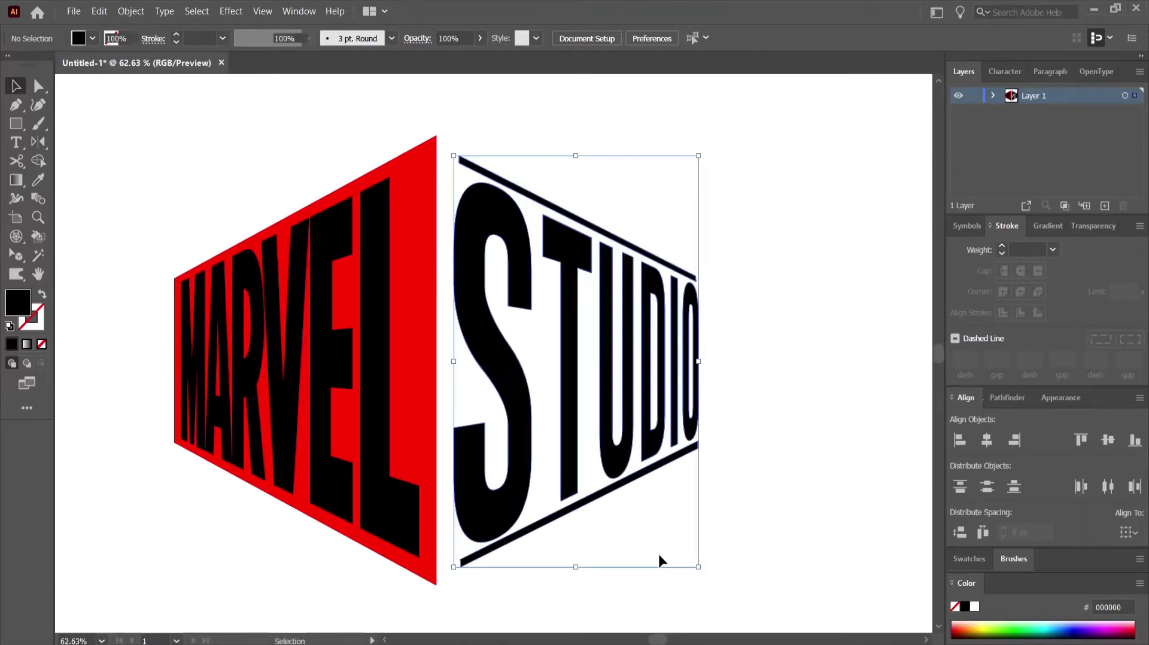
left_click(576, 586)
left_click(717, 357)
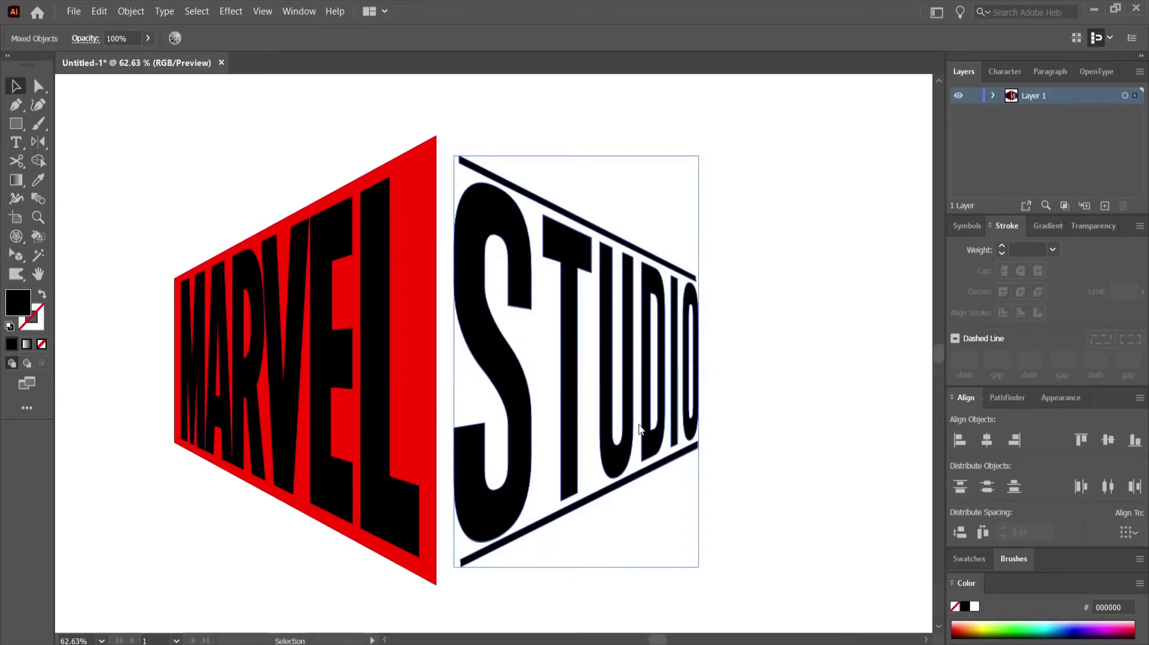
left_click(711, 357)
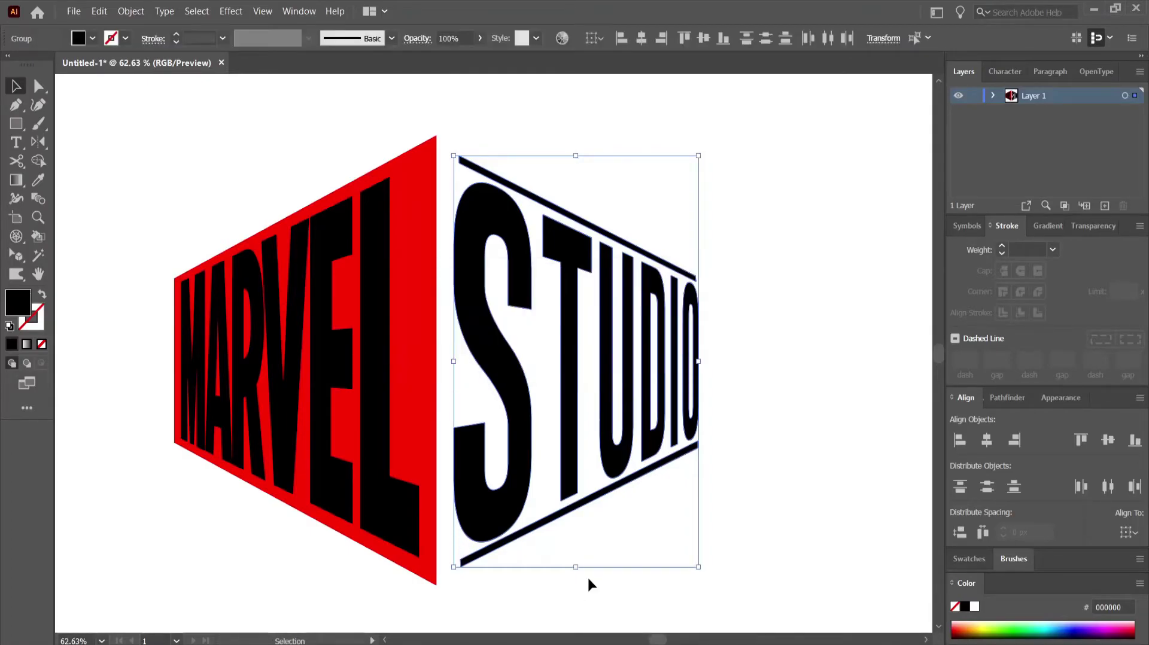
left_click_drag(575, 567, 574, 587)
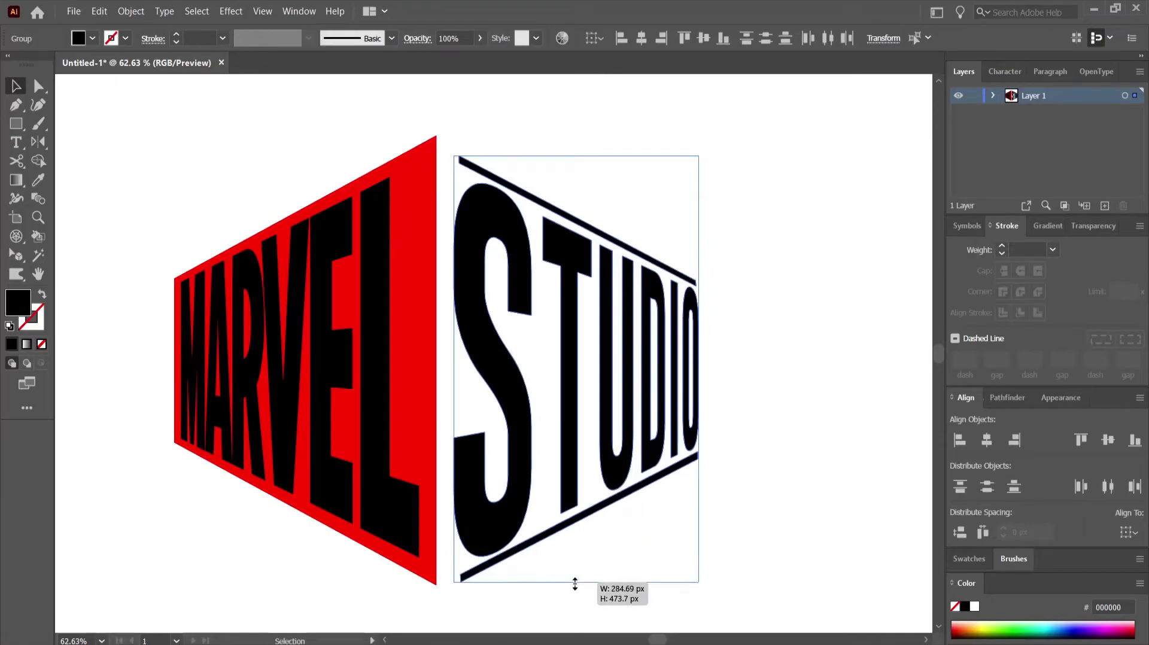
left_click_drag(578, 157, 576, 140)
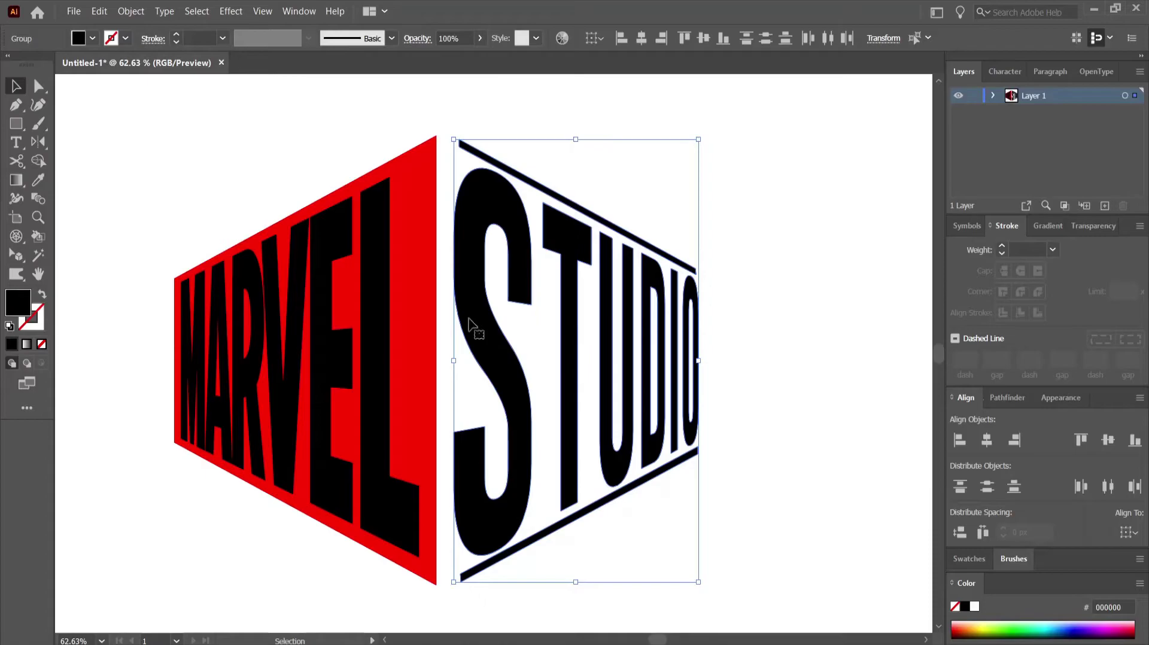
left_click_drag(453, 365, 442, 358)
- Extend the bottom and top bars left to the red wall, then reselect STUDIO with its bars
left_click(779, 454)
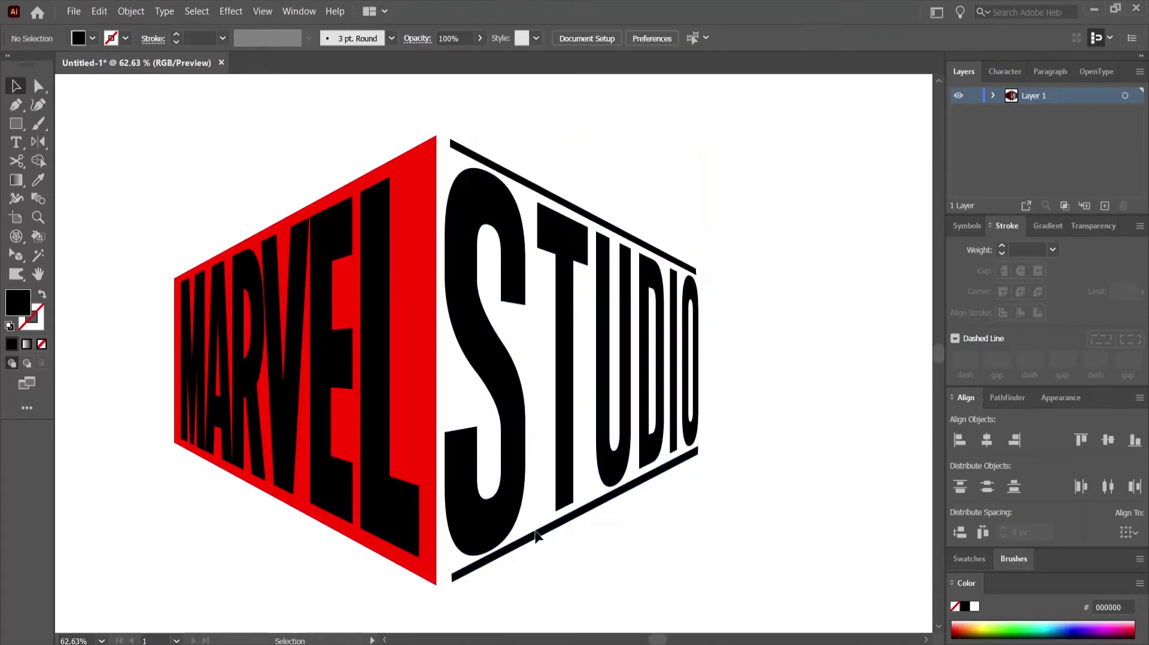
left_click(495, 560)
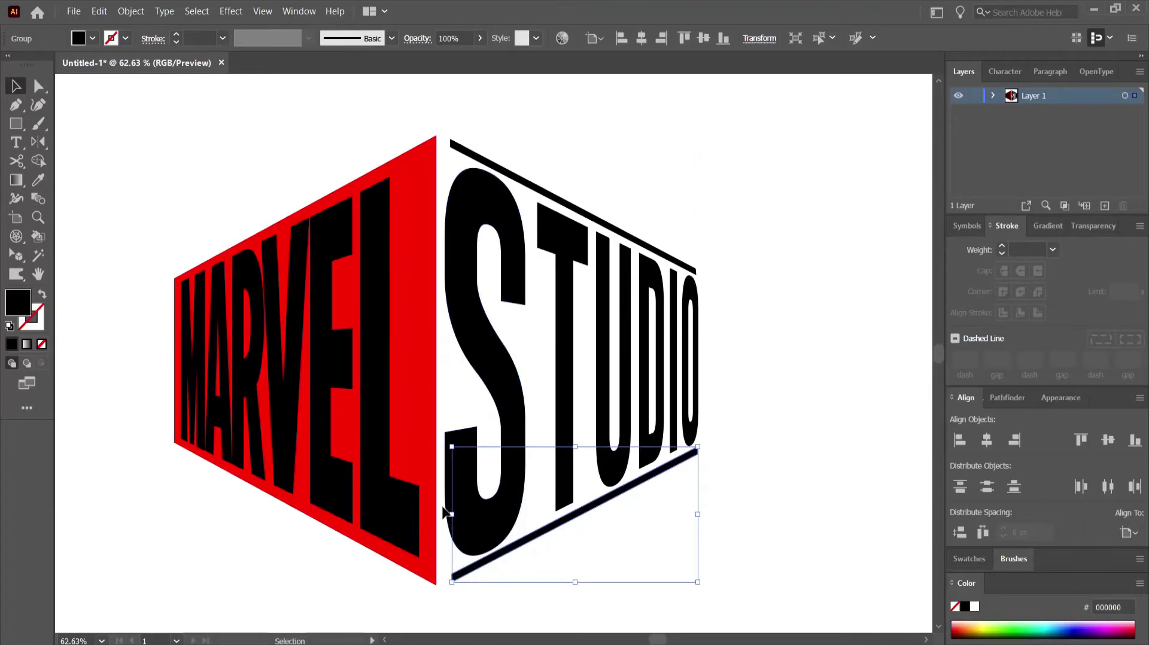
left_click_drag(451, 513, 451, 516)
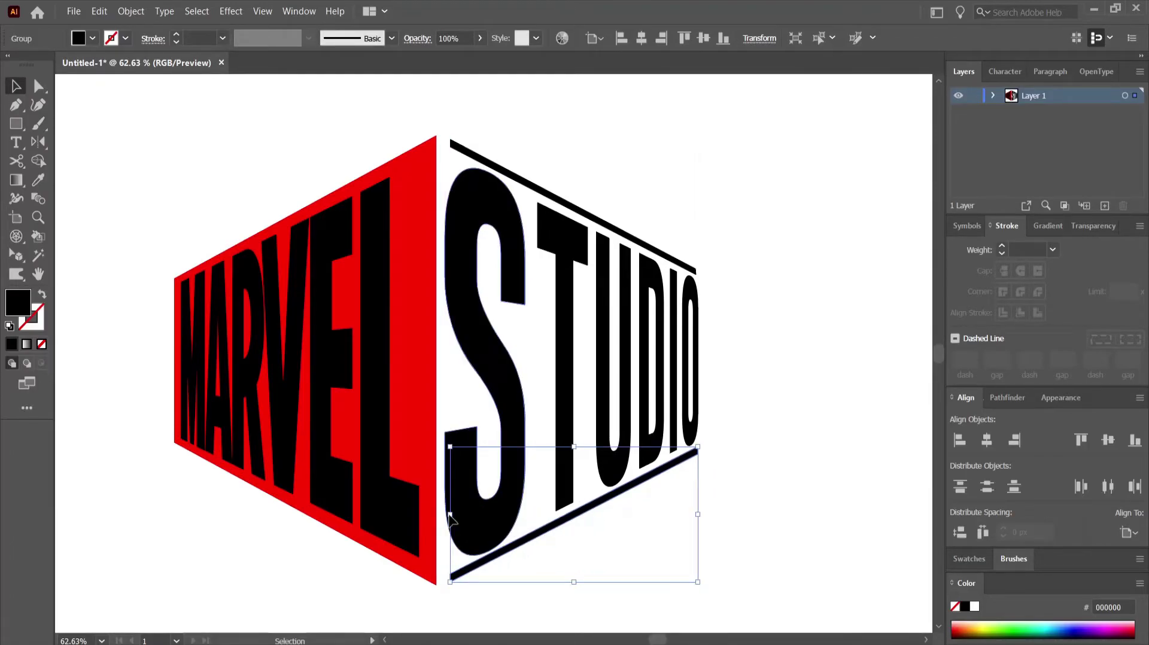
left_click(489, 165)
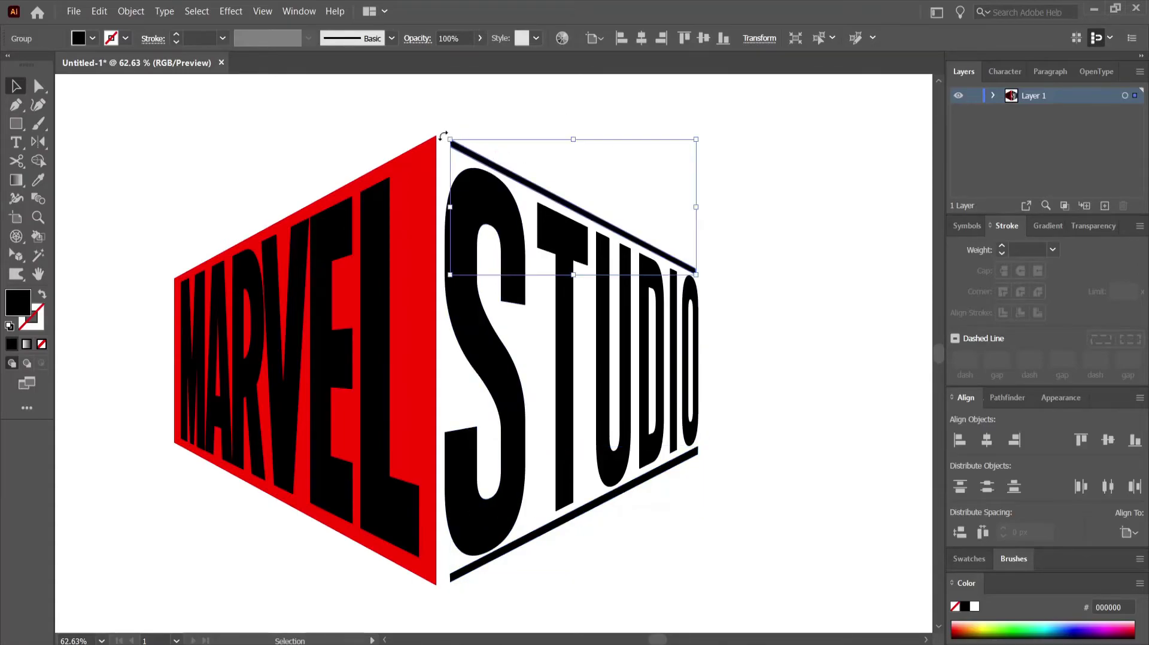
left_click_drag(449, 206, 446, 206)
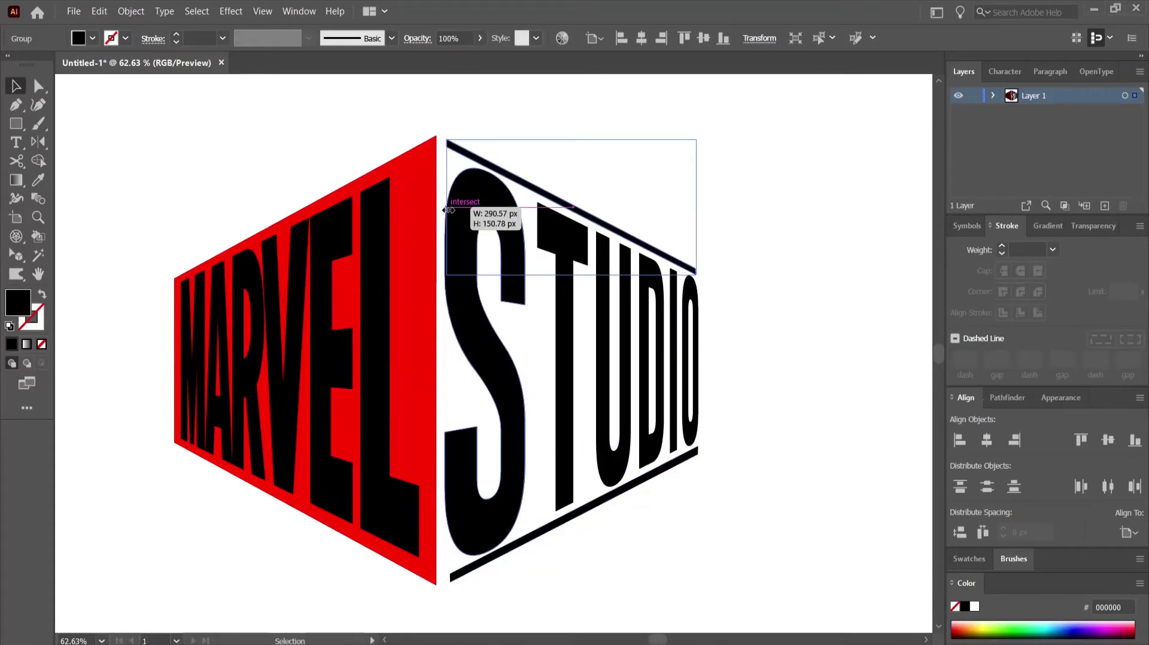
left_click(748, 195)
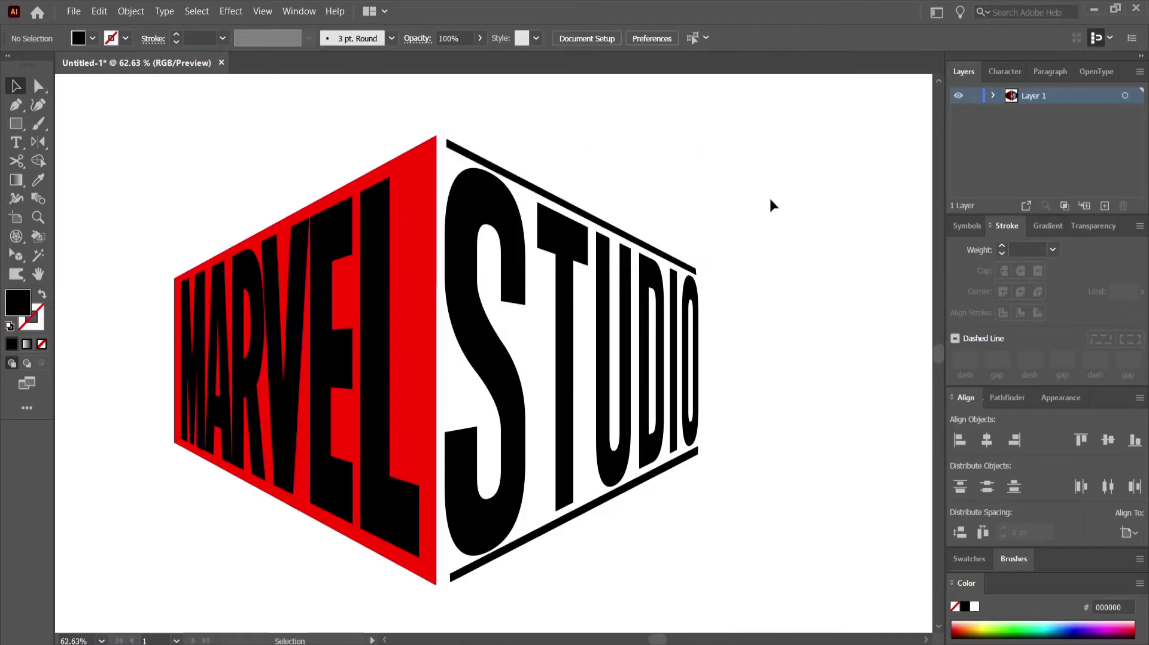
left_click(482, 162)
left_click_drag(559, 113, 571, 589)
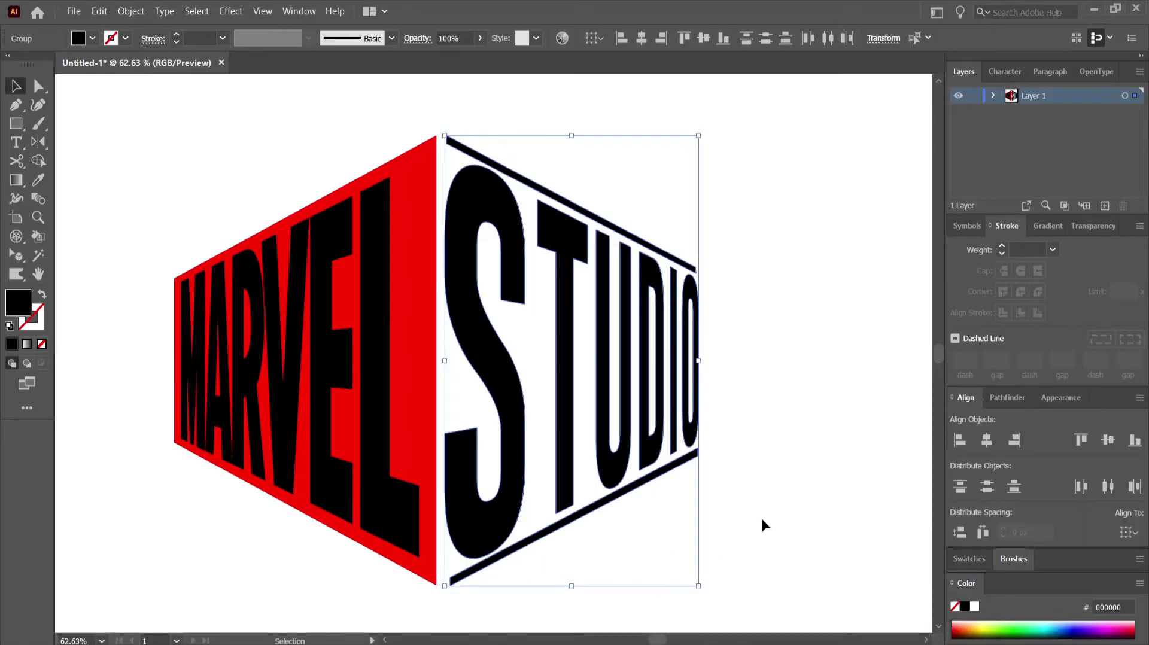
- Select the red MARVEL wall and STUDIO panel together, group them, and zoom out
left_click(762, 519)
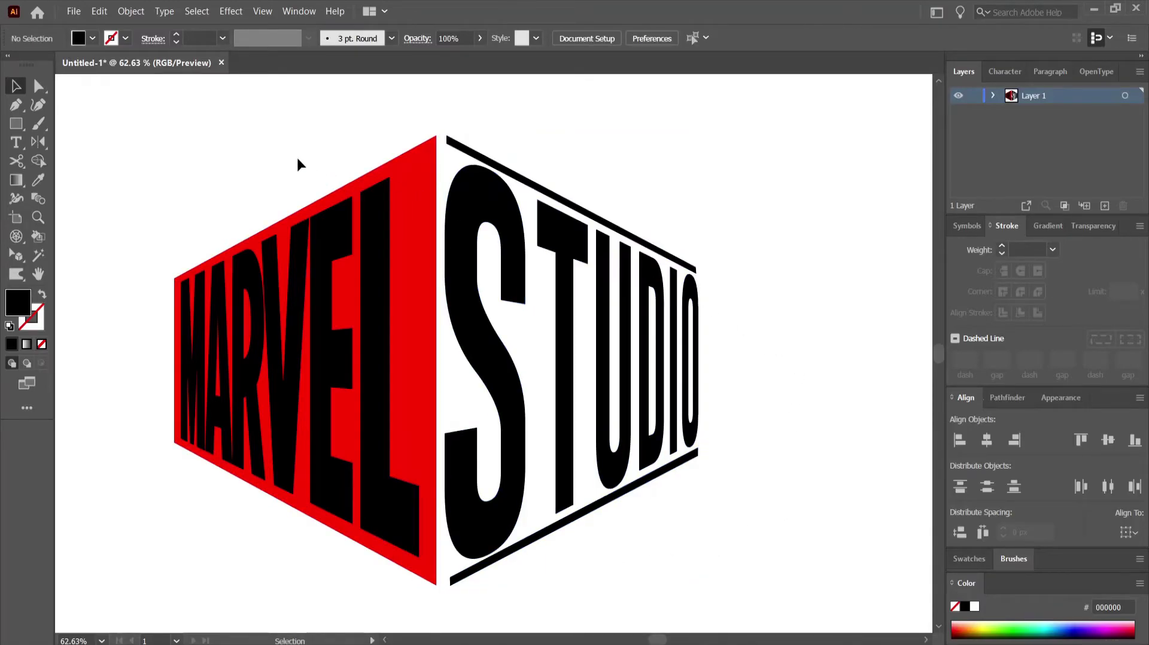
left_click_drag(362, 257, 637, 587)
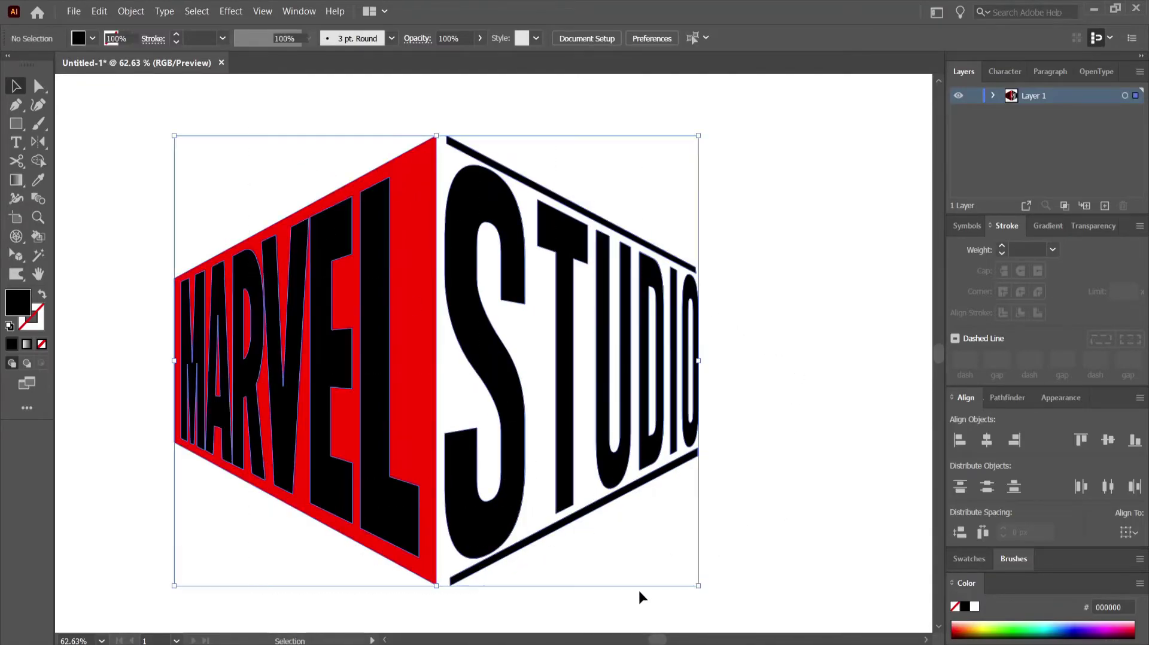
right_click(582, 513)
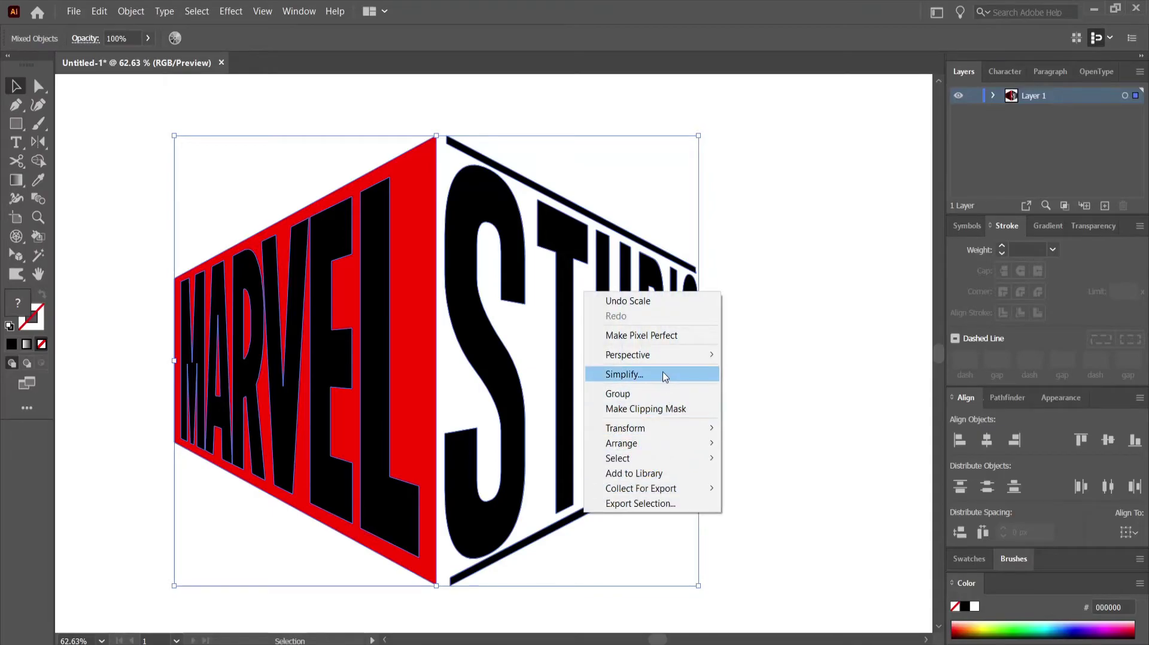
left_click(668, 392)
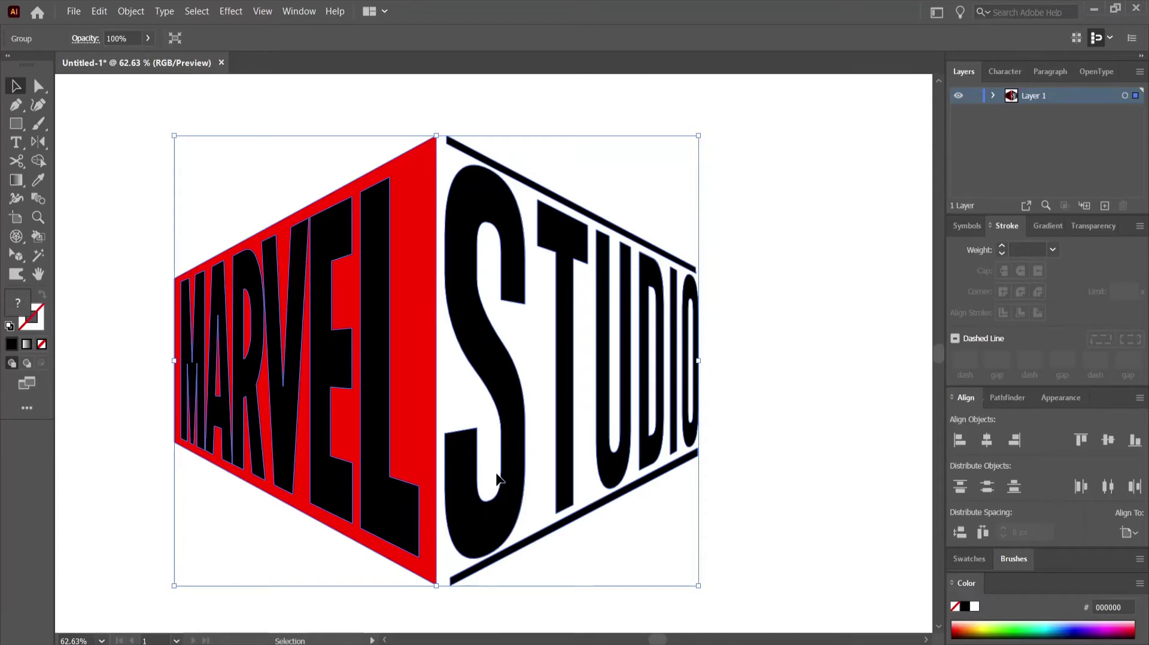
key("a")
key("ctrl+minus")
key("ctrl+minus")
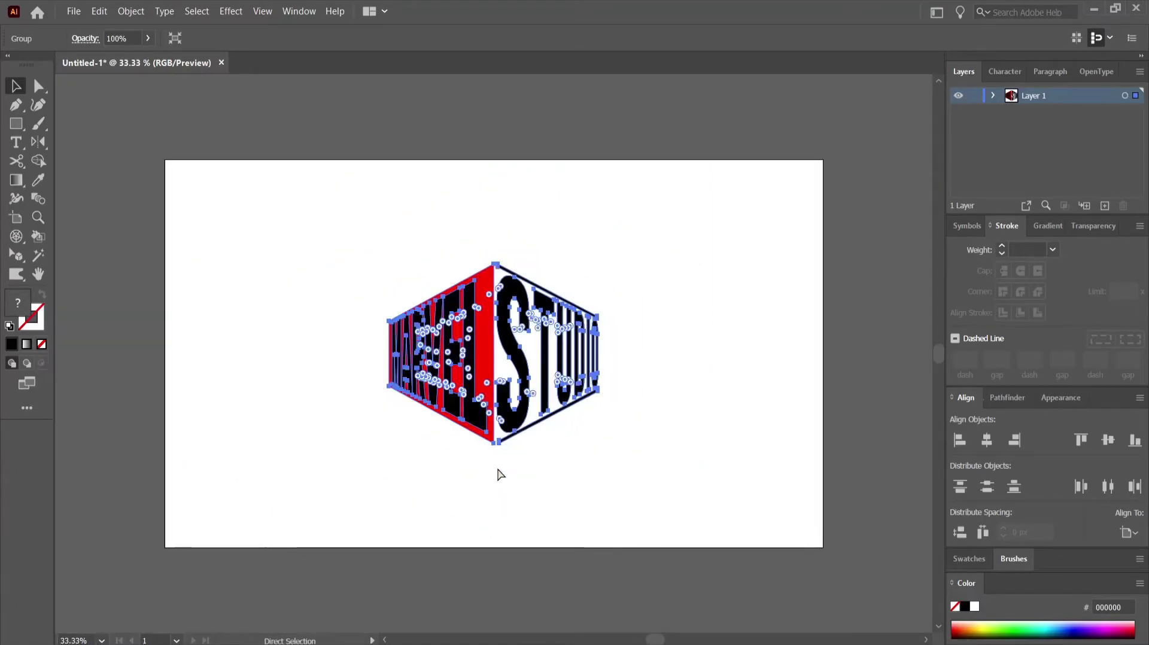
key("v")
left_click(378, 241)
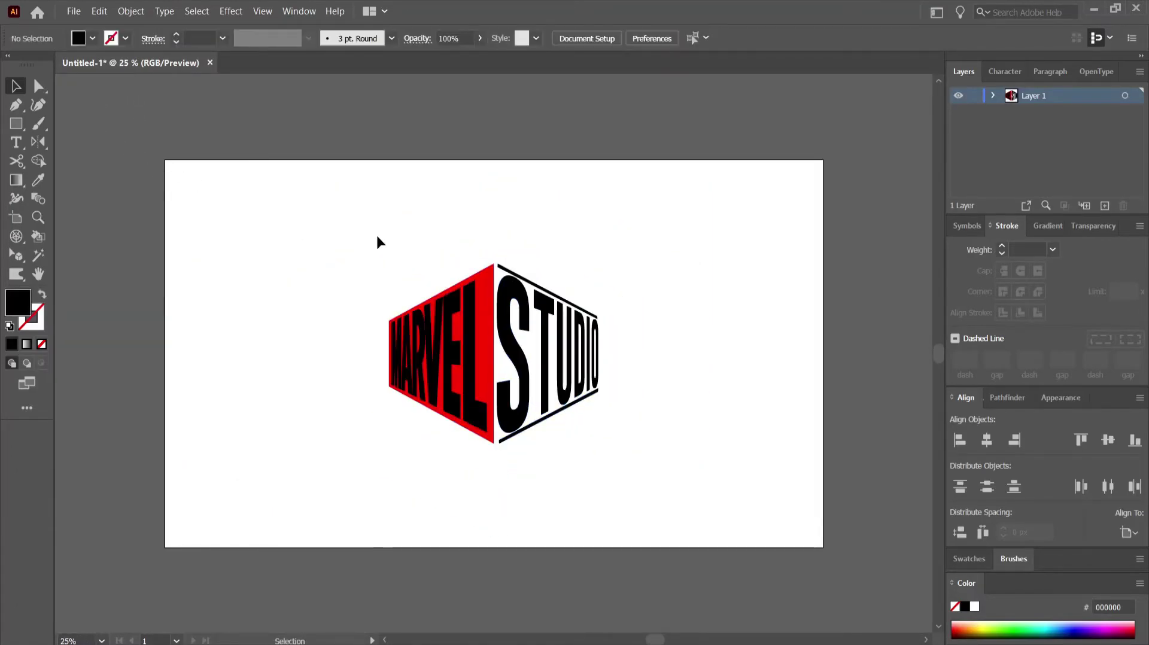
left_click_drag(377, 237, 590, 501)
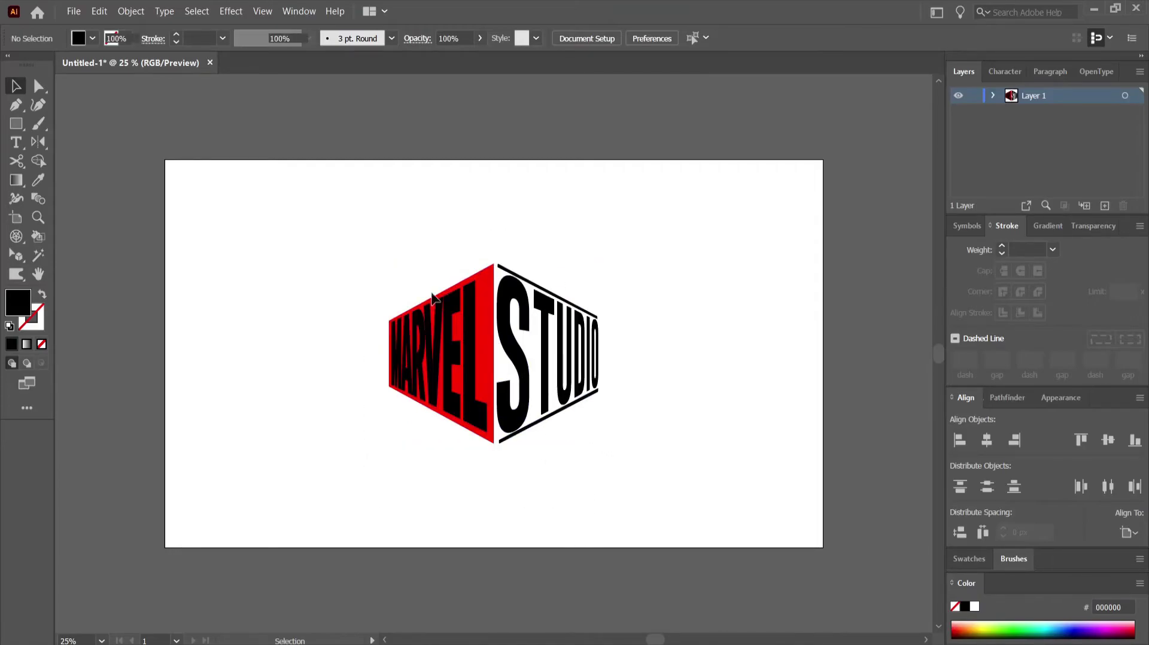
left_click_drag(386, 237, 585, 472)
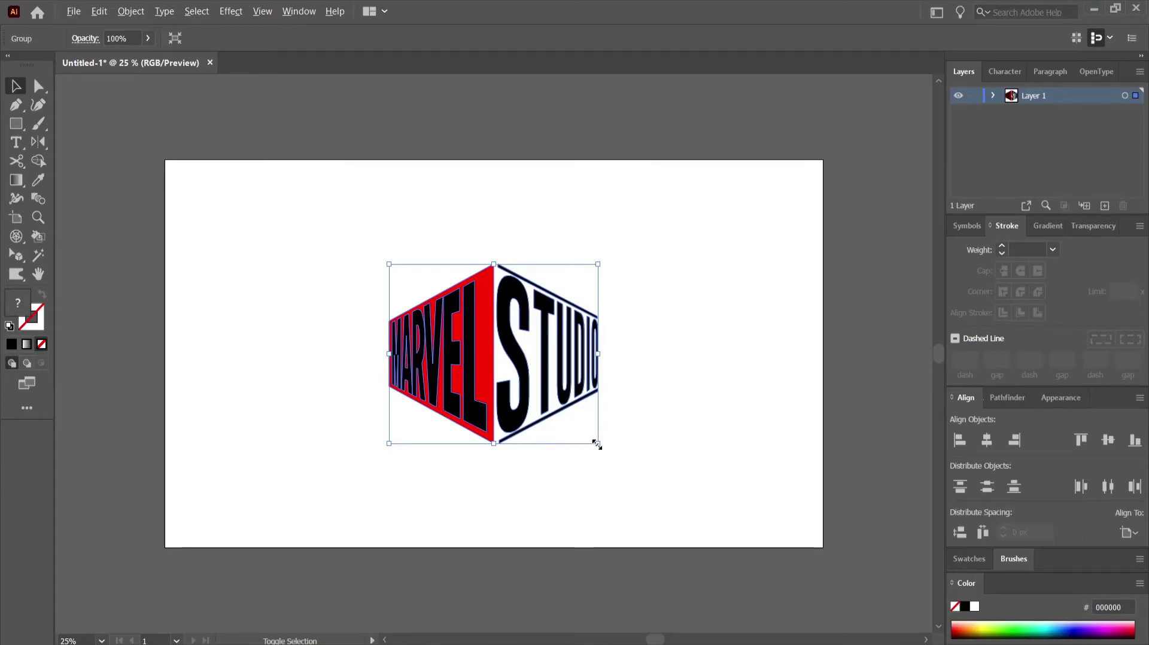
- Accept the perspective expansion and scale the logo up proportionally across the artboard
left_click_drag(597, 443, 654, 495)
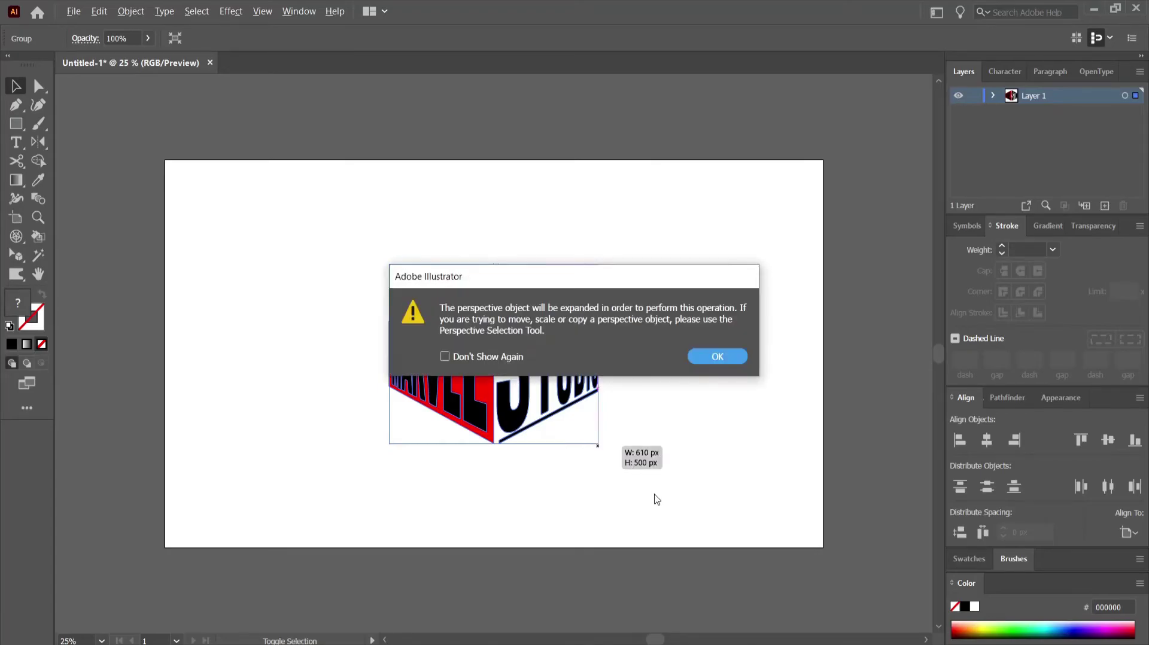
left_click(712, 355)
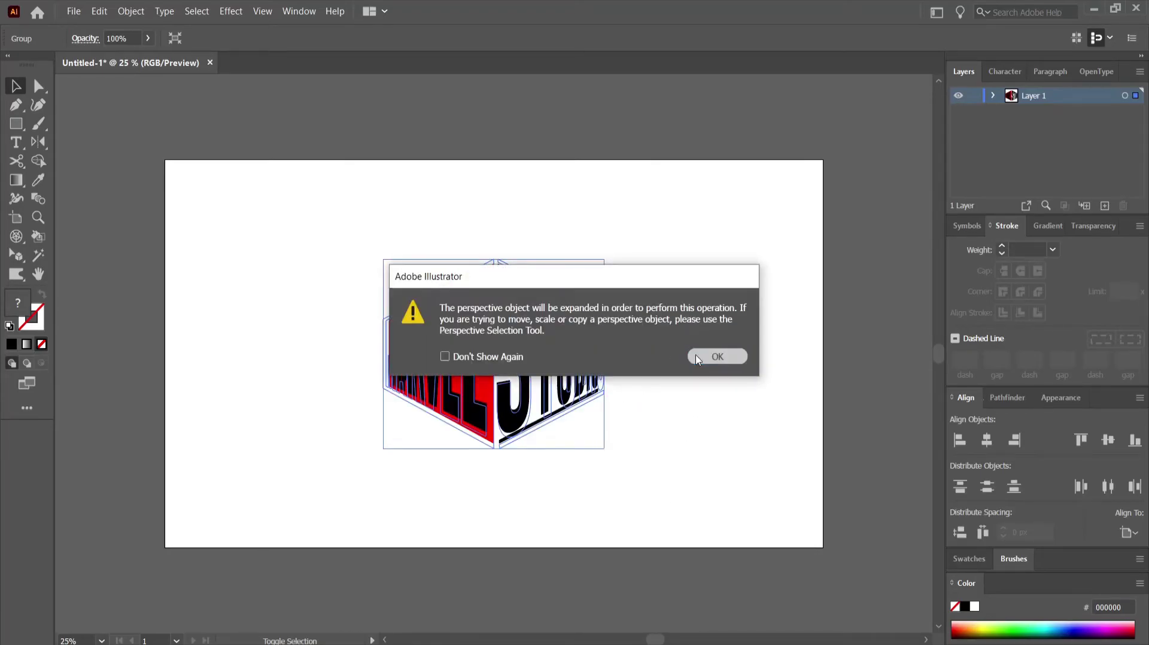
left_click(697, 356)
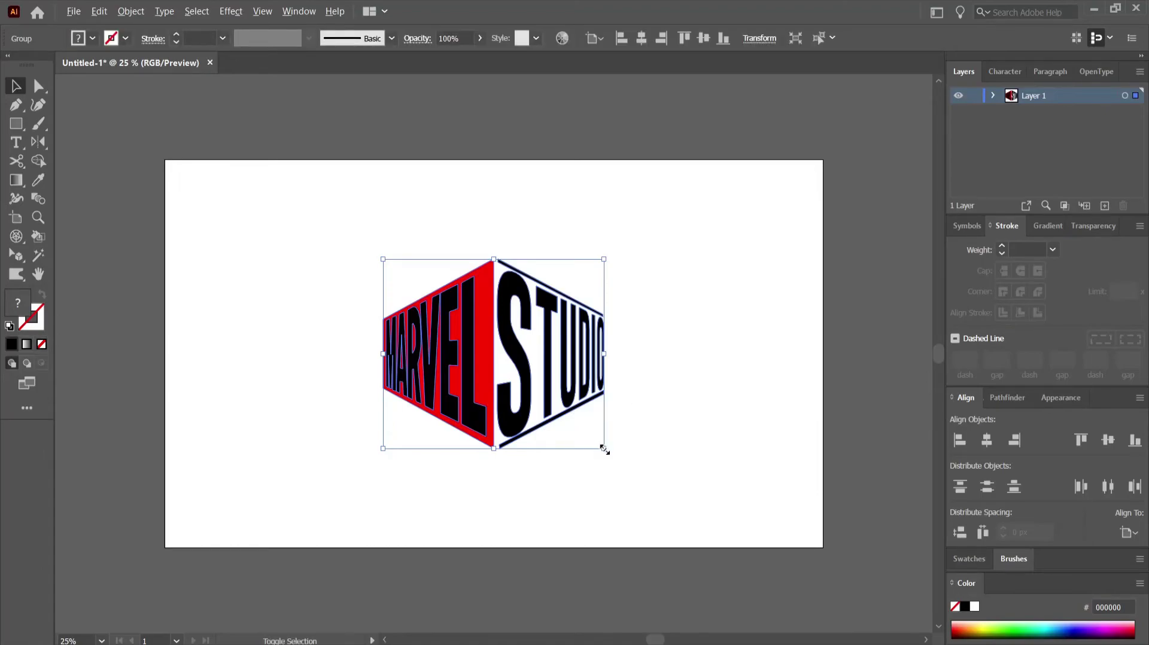
left_click_drag(601, 446, 735, 528)
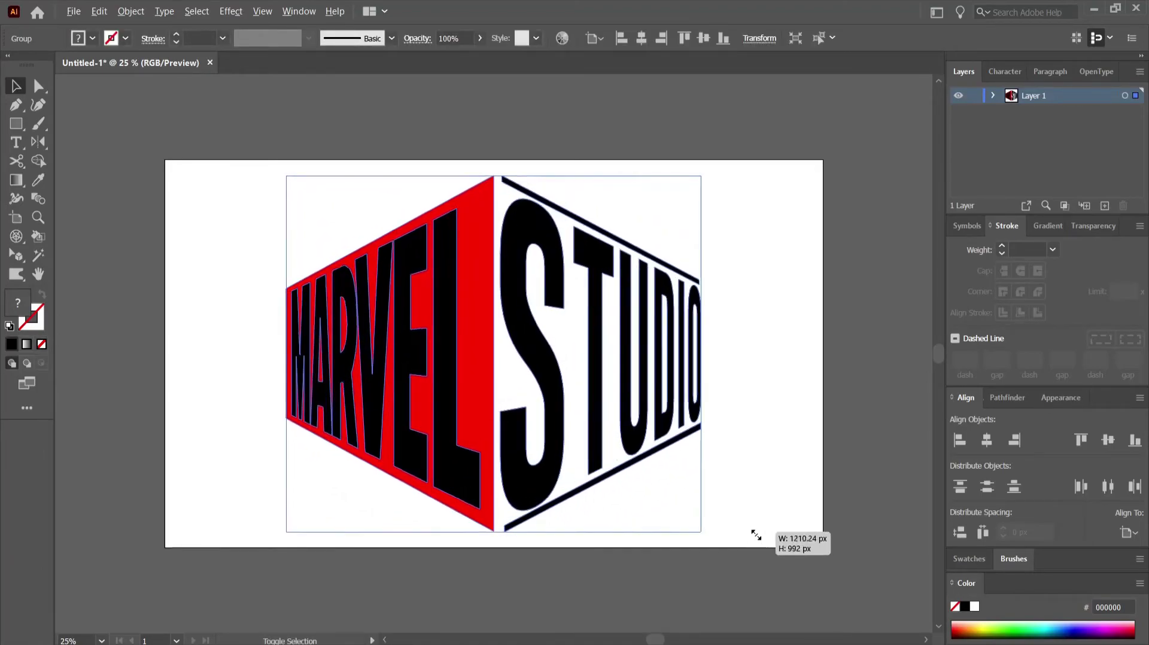
left_click_drag(735, 528, 747, 524)
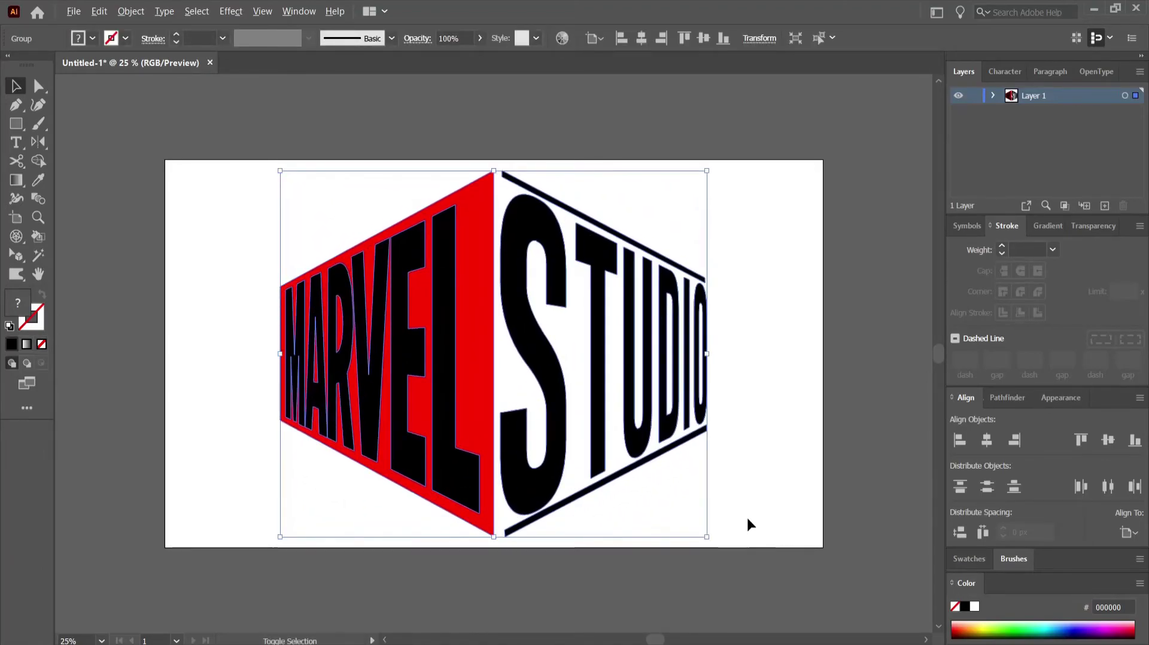
- Stretch the logo wider to both the right and left, to about 1648 × 1020 px
left_click(745, 391)
left_click(545, 372)
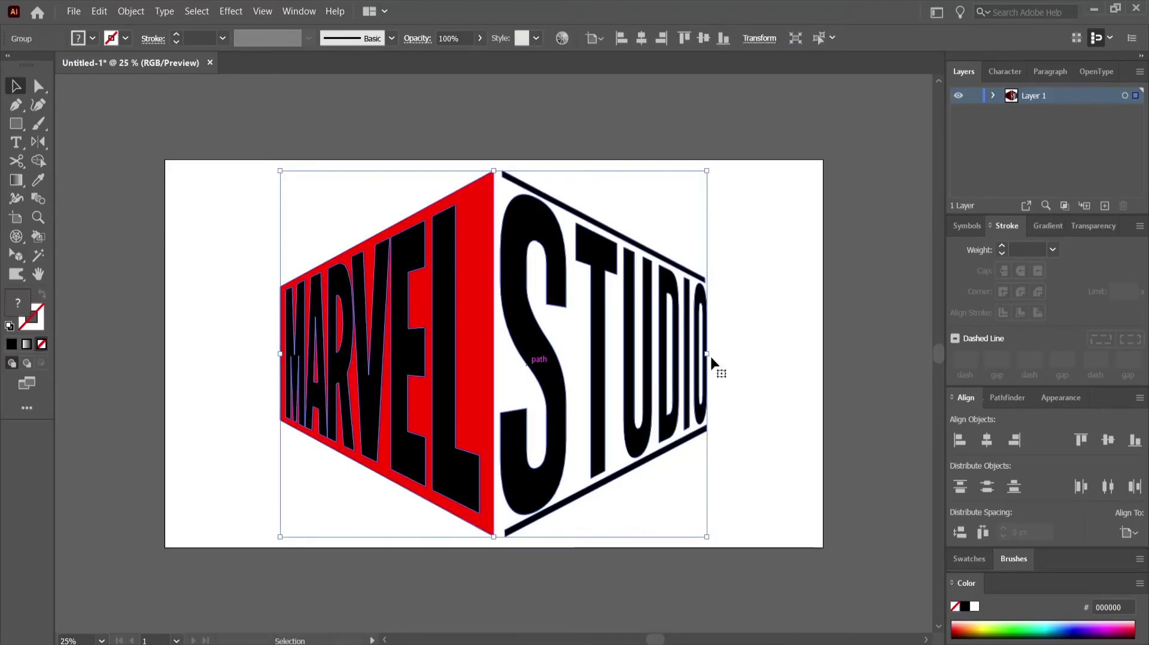
left_click_drag(707, 354, 769, 361)
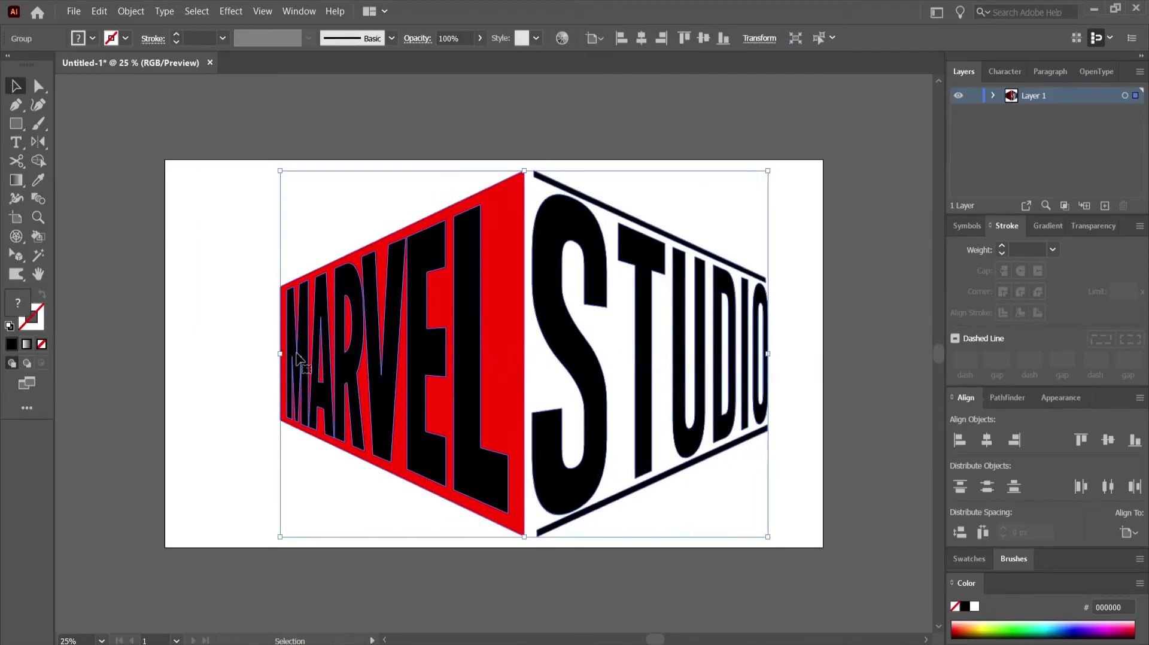
left_click_drag(281, 359, 203, 360)
left_click(400, 166)
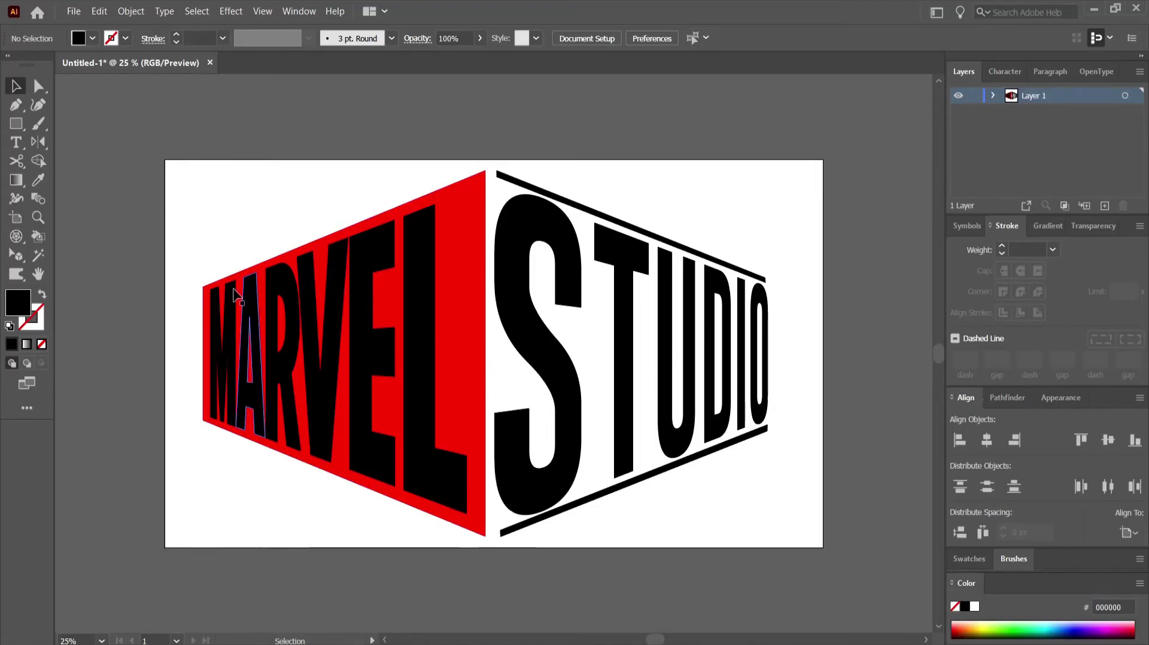
- Zoom in to inspect the finished MARVEL STUDIO logo, then zoom back out to view it whole
left_click(36, 222)
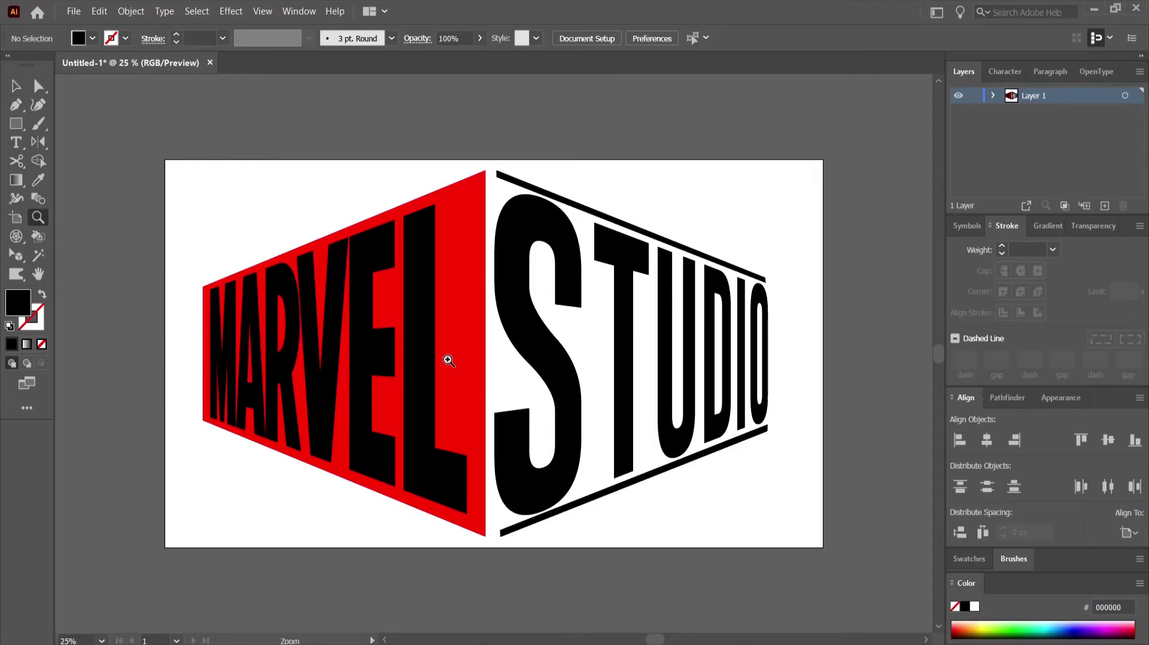
left_click_drag(447, 359, 511, 381)
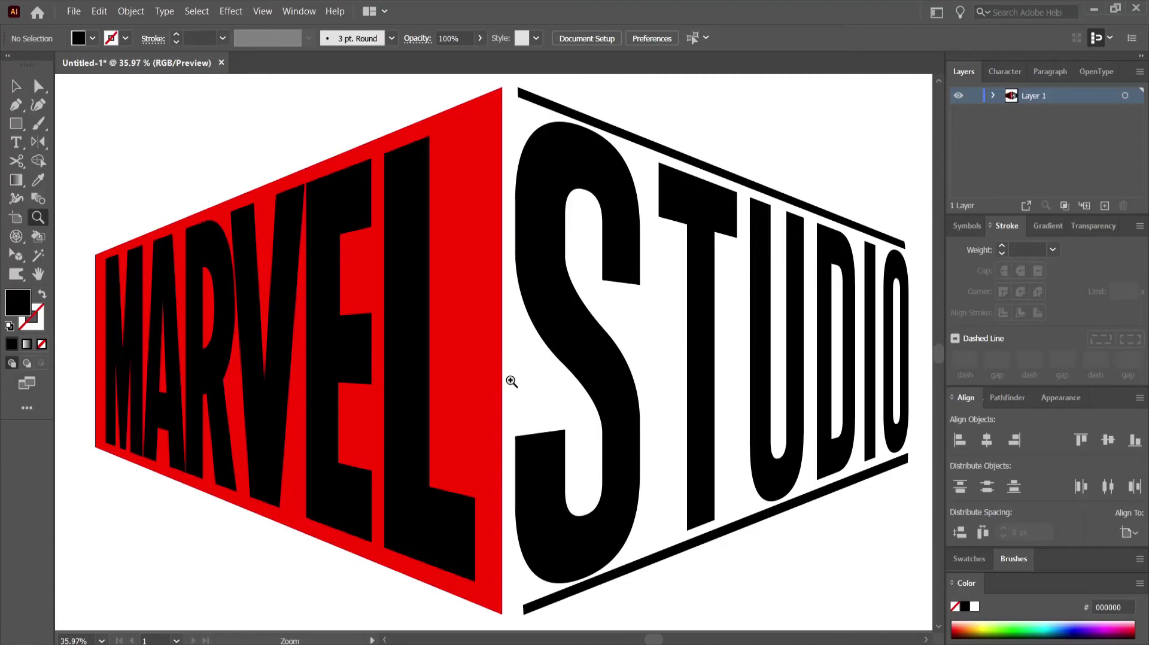
left_click_drag(512, 381, 507, 380)
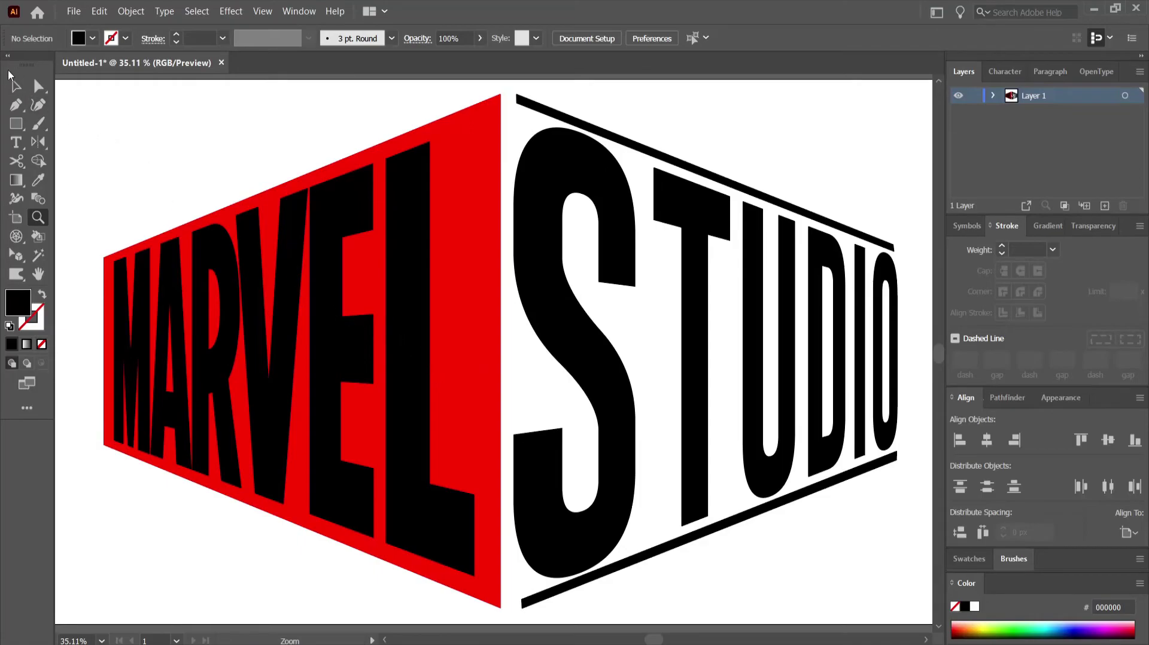
left_click(12, 88)
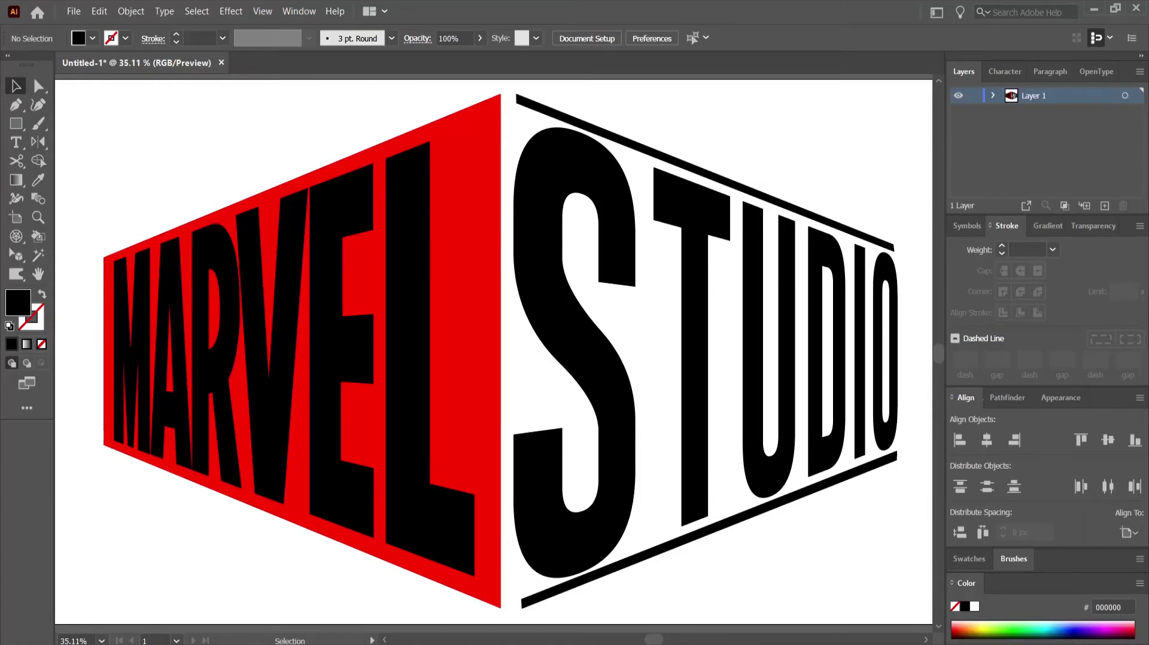
key("ctrl+minus")
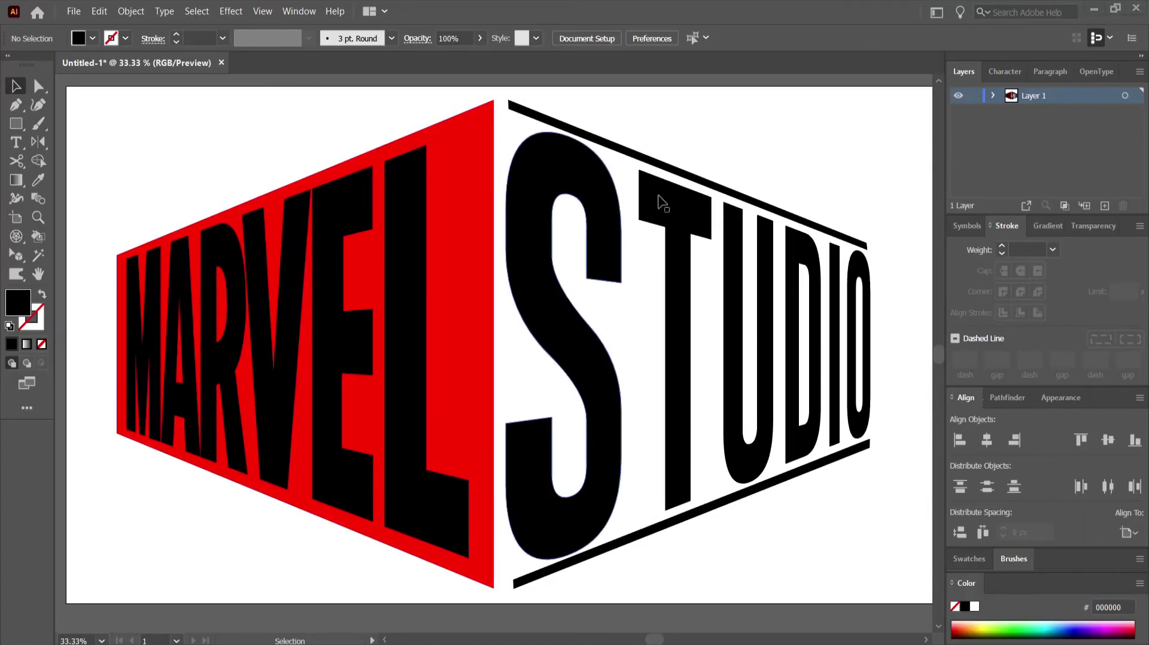
- Ungroup the MARVEL STUDIO logo into its separate parts
left_click_drag(768, 174, 646, 540)
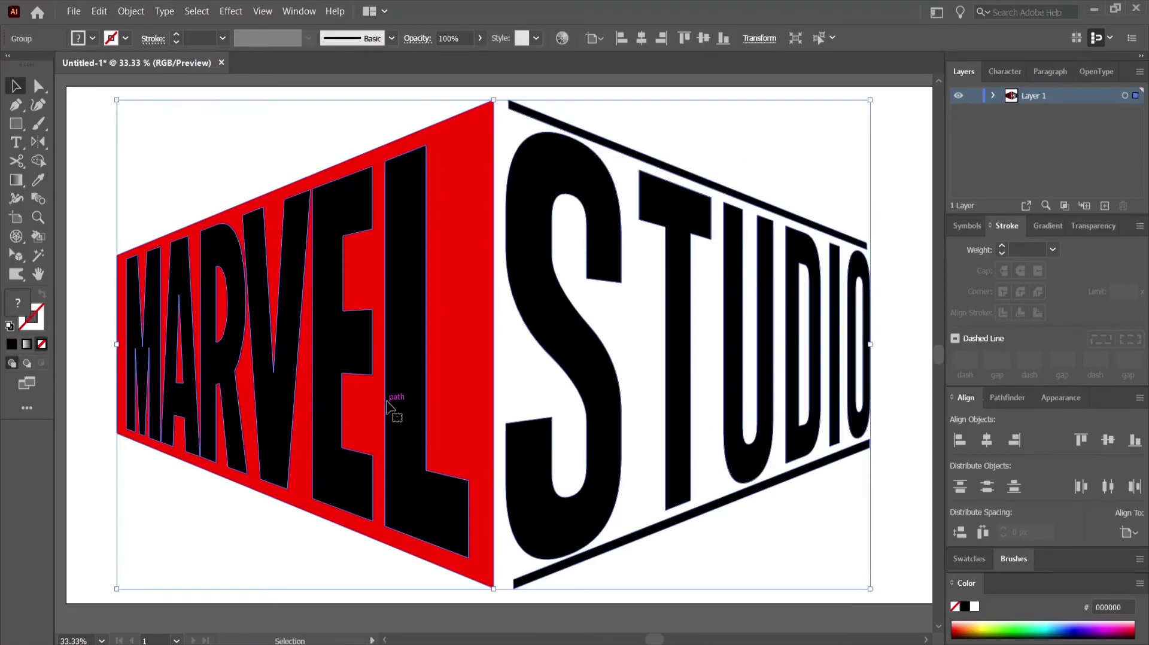
right_click(488, 377)
left_click(528, 490)
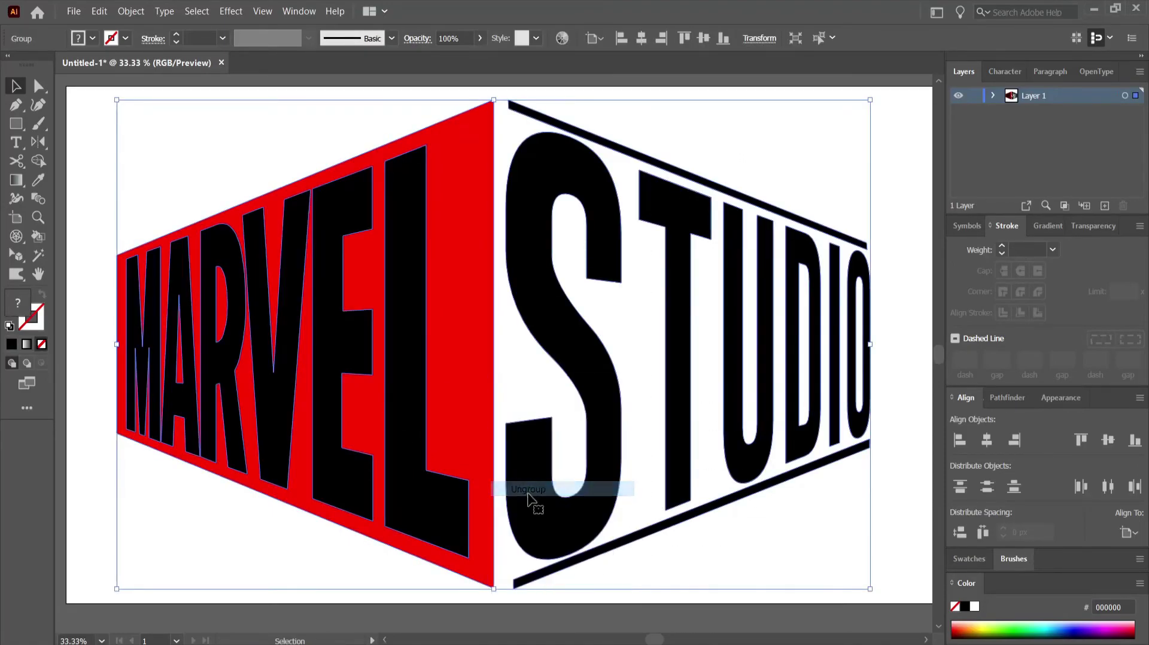
left_click(880, 482)
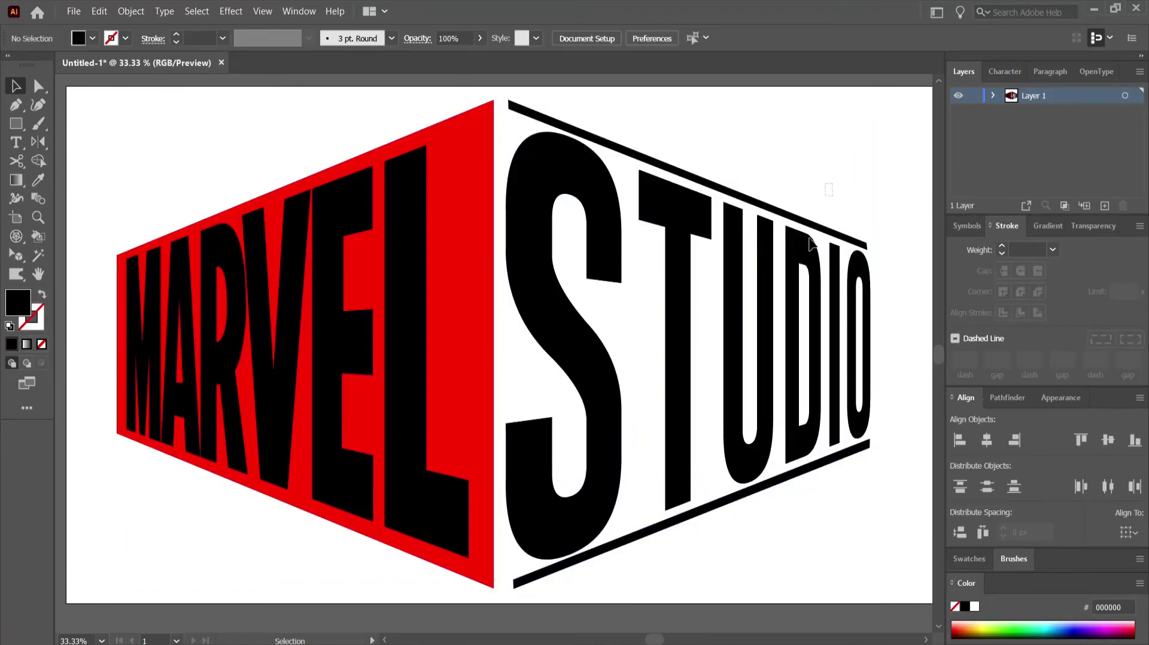
- Select the MARVEL letters, STUDIO letters, and top and bottom bars, excluding the red wall
left_click_drag(810, 244, 703, 560)
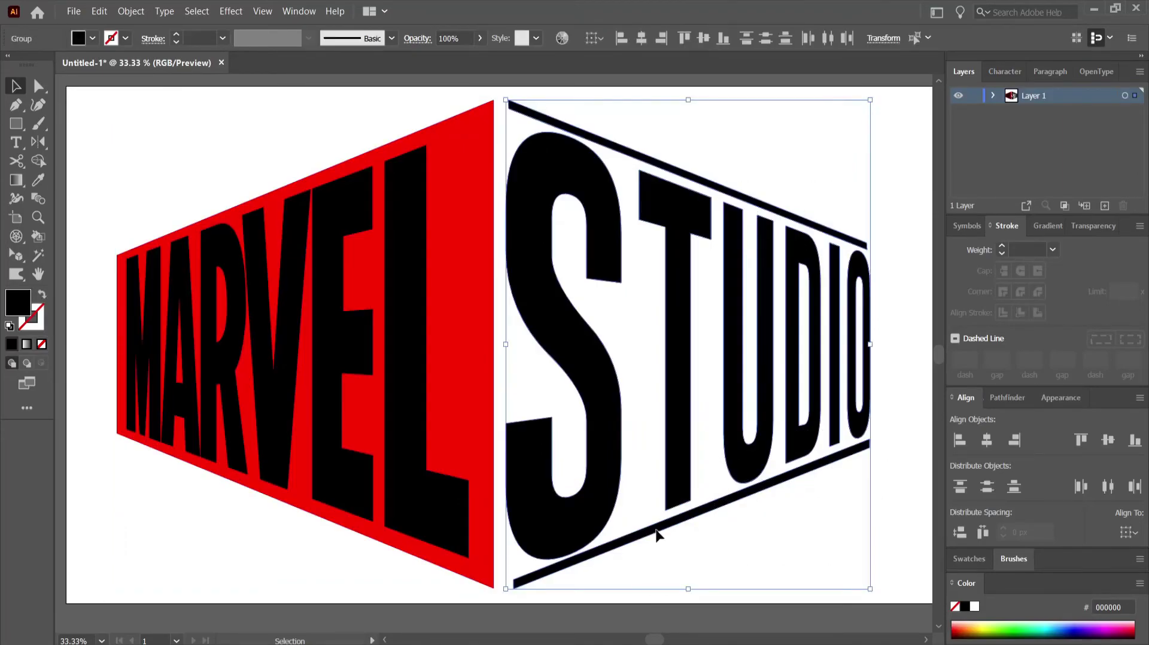
left_click(405, 497, "ctrl")
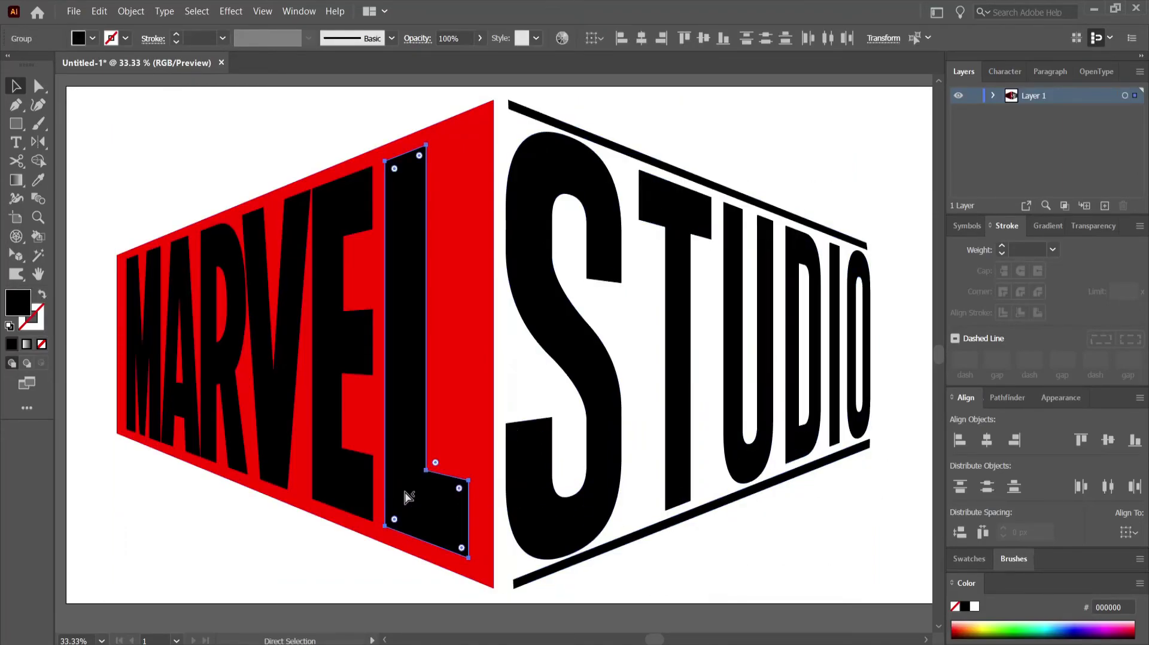
left_click(224, 508)
left_click(266, 449)
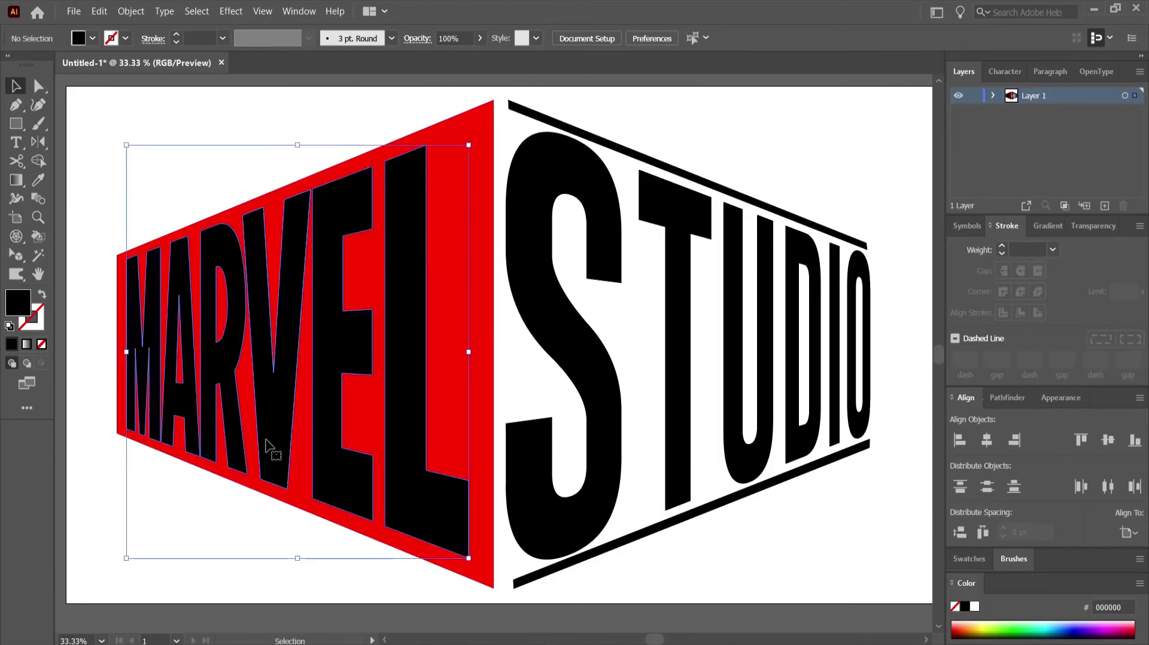
left_click(532, 478, "shift")
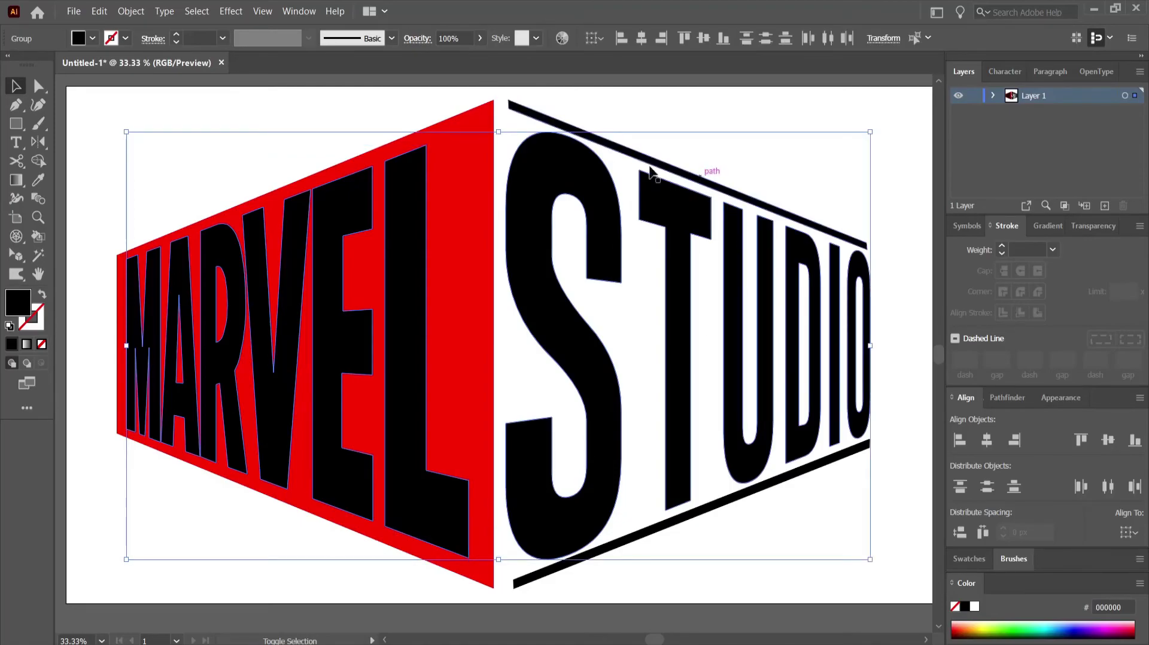
left_click(530, 112, "shift")
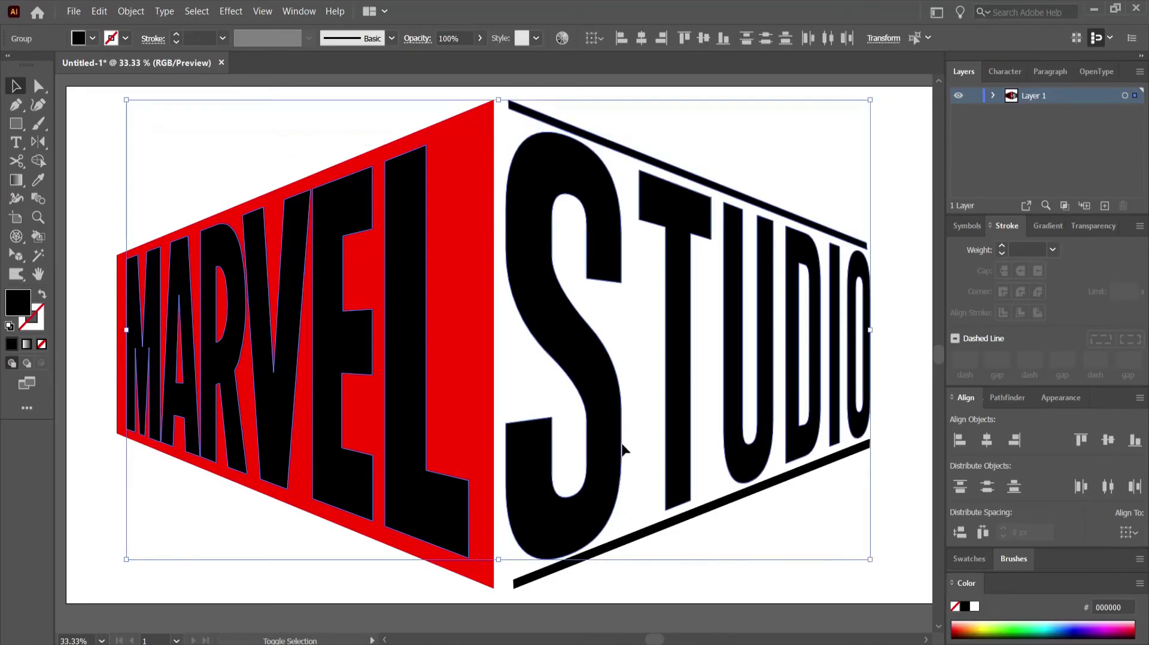
left_click(652, 533, "shift")
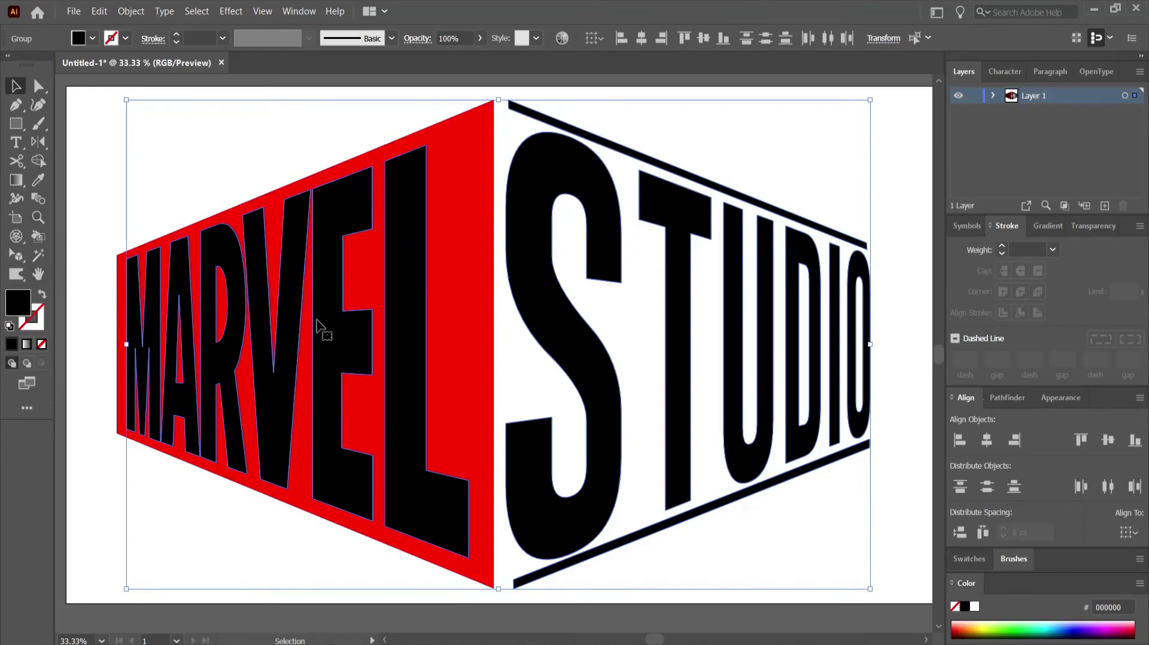
- Fill the selected letters and bars with white
double_click(18, 302)
left_click_drag(391, 281, 381, 215)
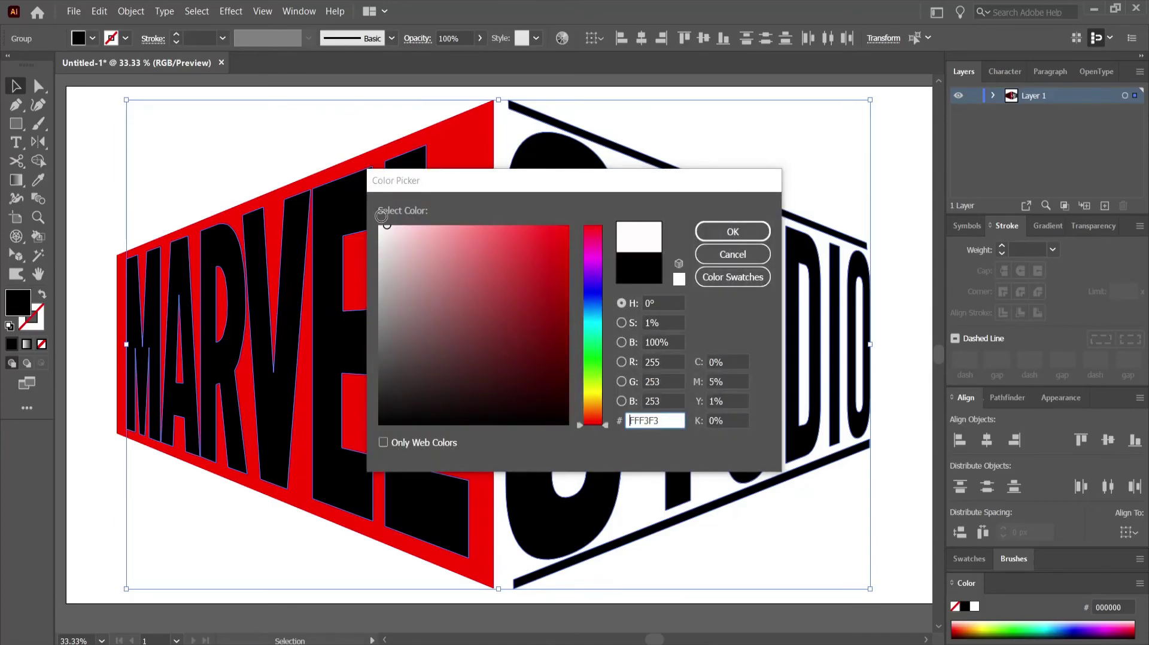
left_click(707, 232)
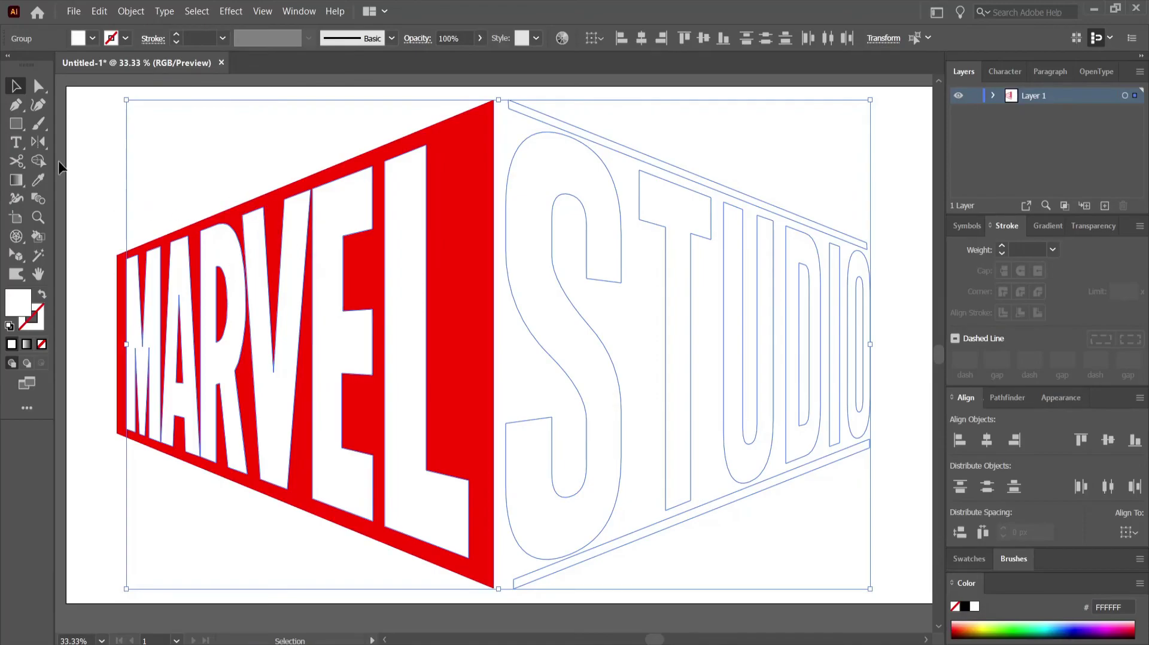
left_click(91, 167)
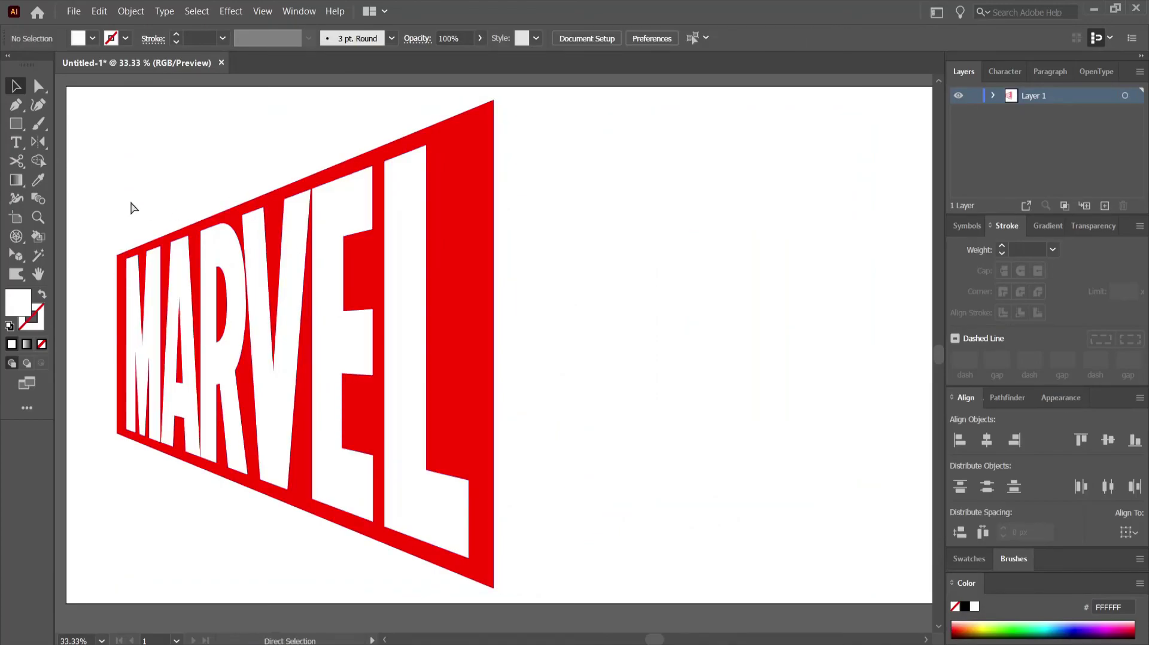
- Select both the MARVEL and STUDIO artwork and group them into one object
key("ctrl+minus")
key("ctrl+minus")
left_click_drag(343, 249, 662, 413)
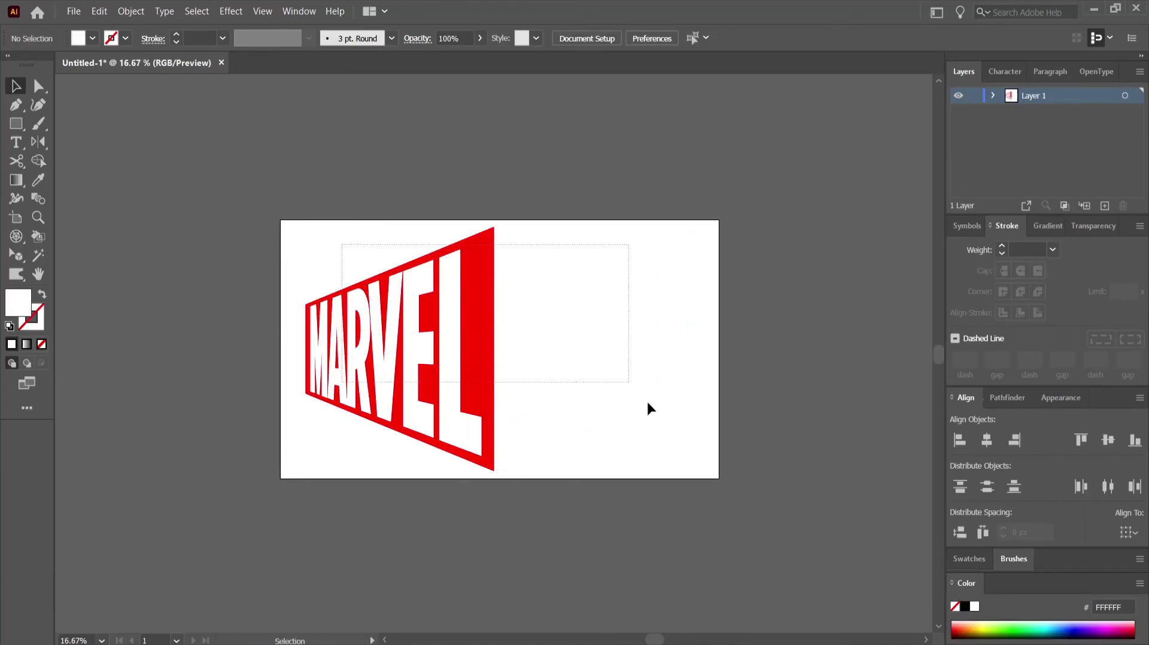
right_click(589, 394)
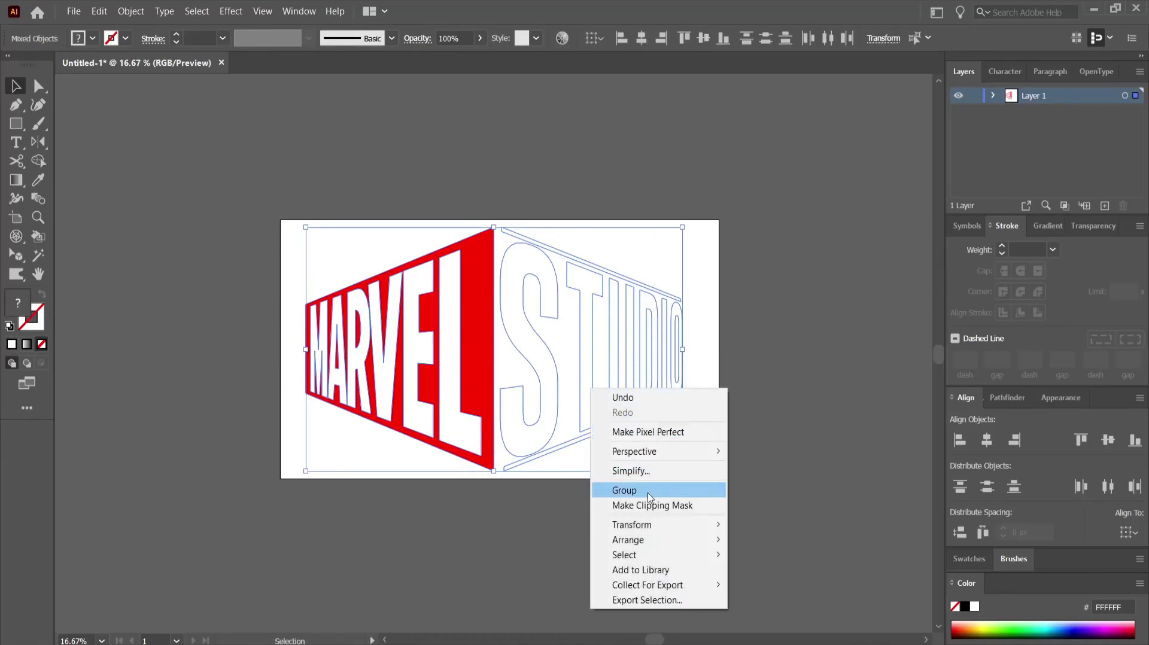
left_click(624, 490)
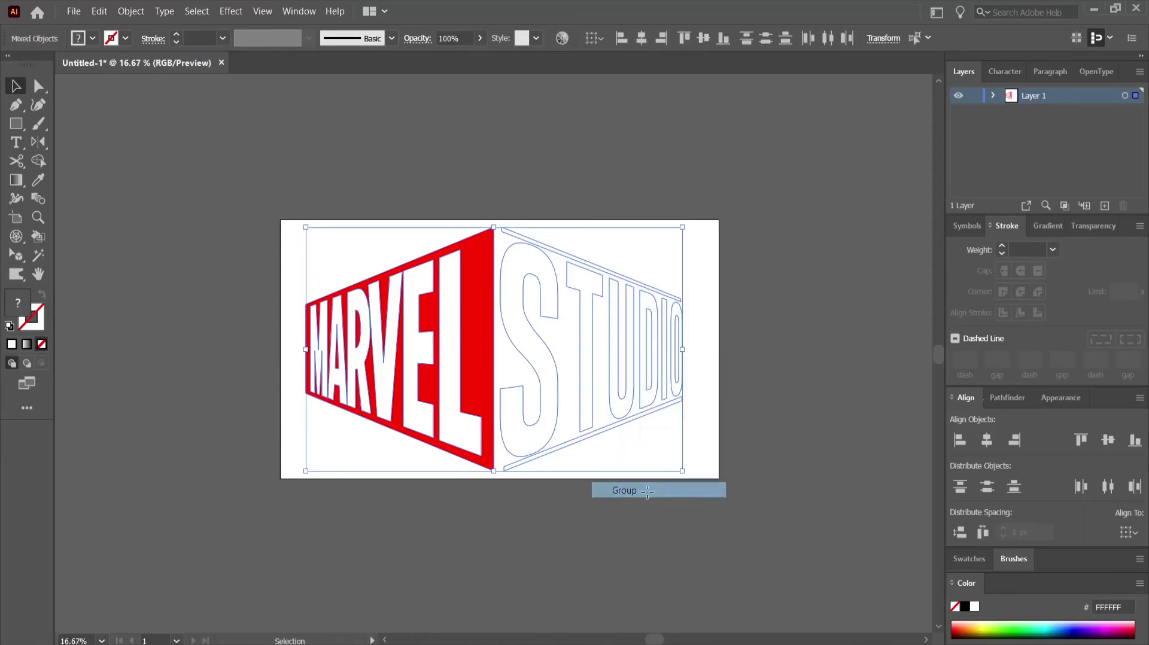
left_click(114, 161)
- Draw a rectangle over the whole artboard and fill it pure black (000000)
key("m")
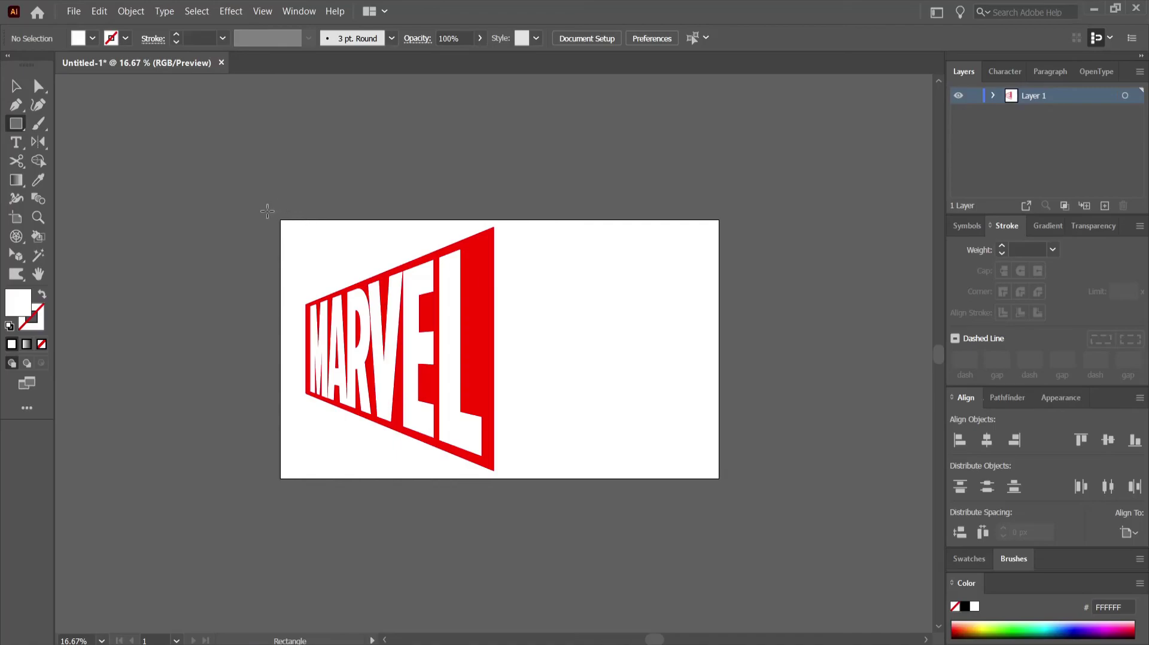
left_click_drag(270, 212, 730, 491)
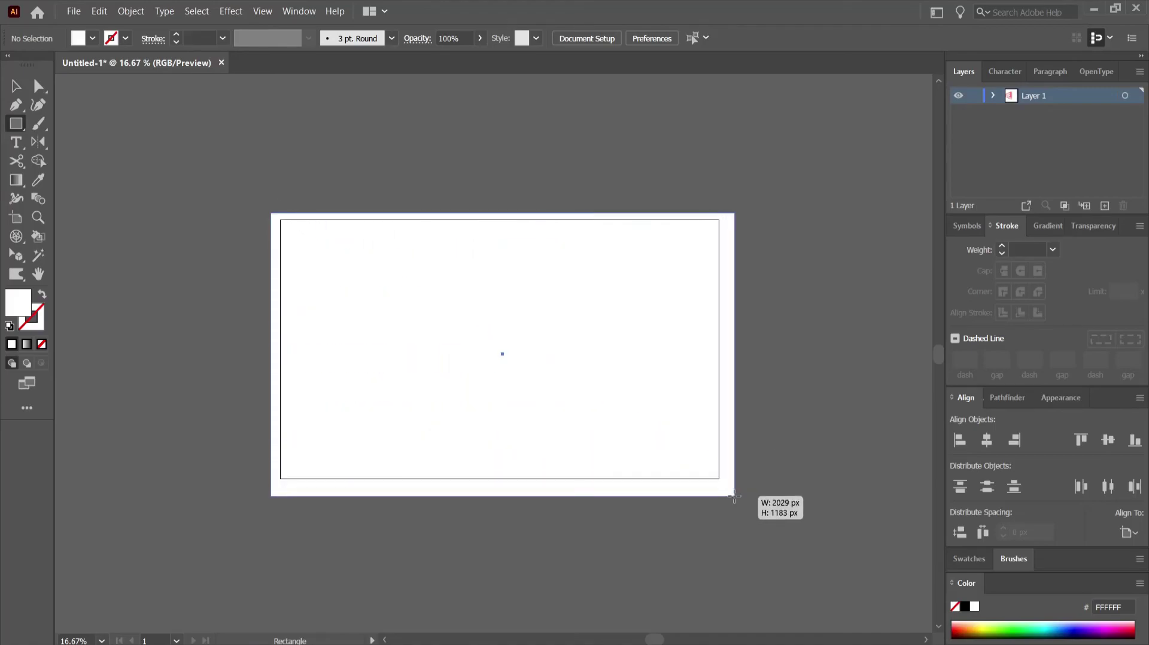
double_click(18, 310)
left_click(380, 412)
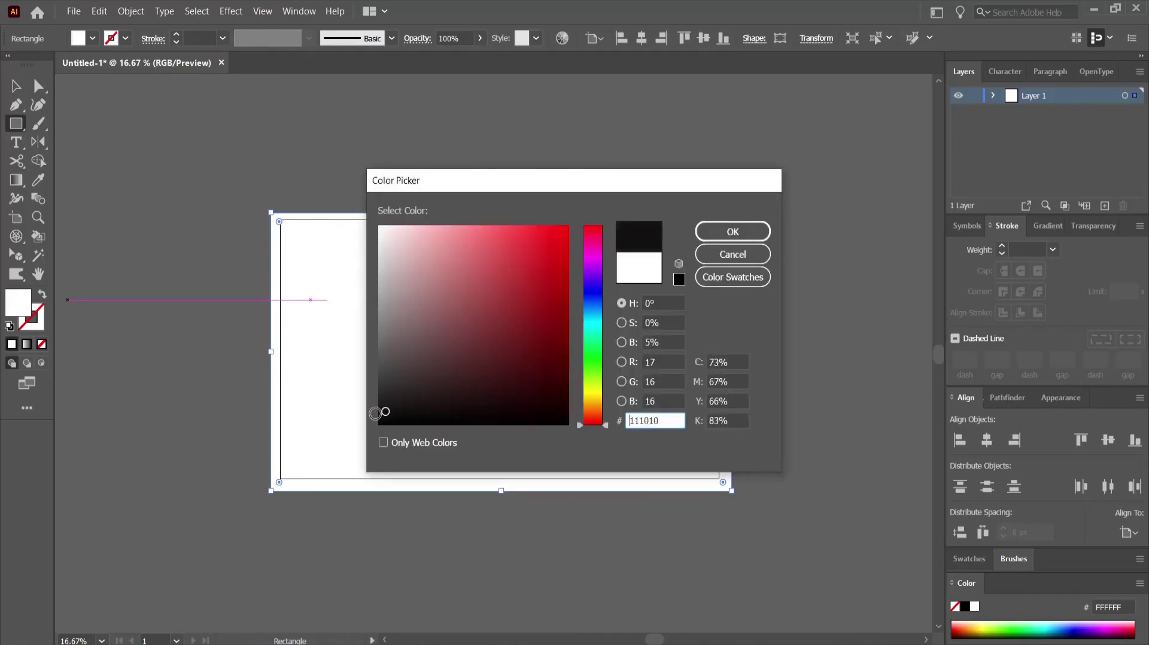
left_click_drag(418, 401, 413, 407)
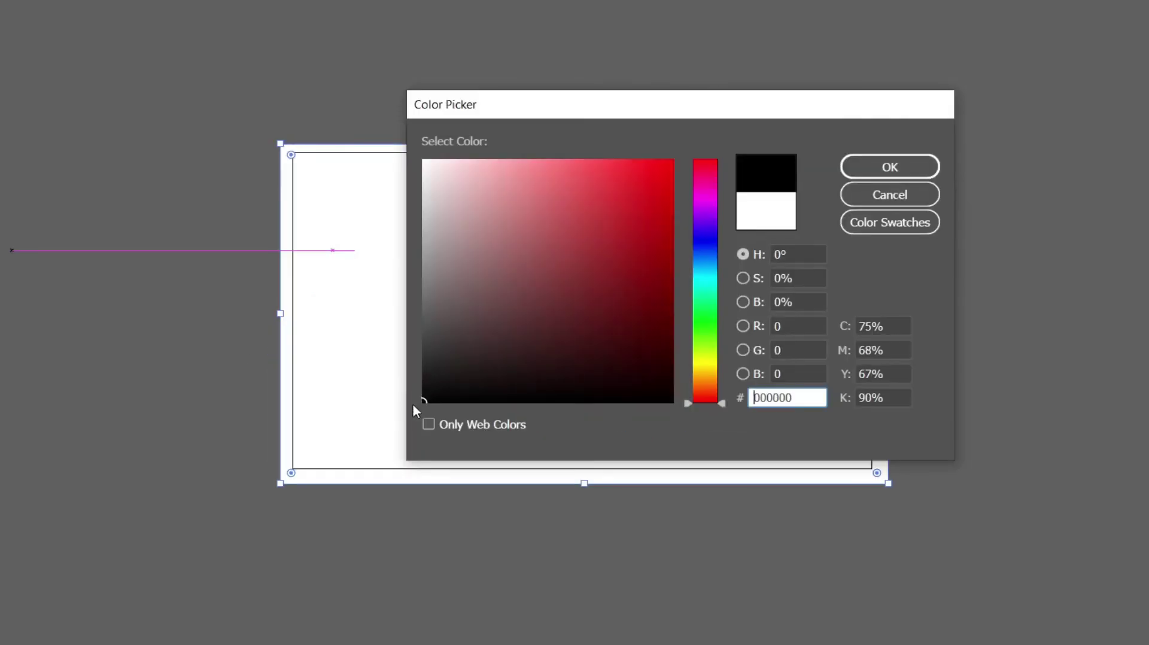
left_click(863, 173)
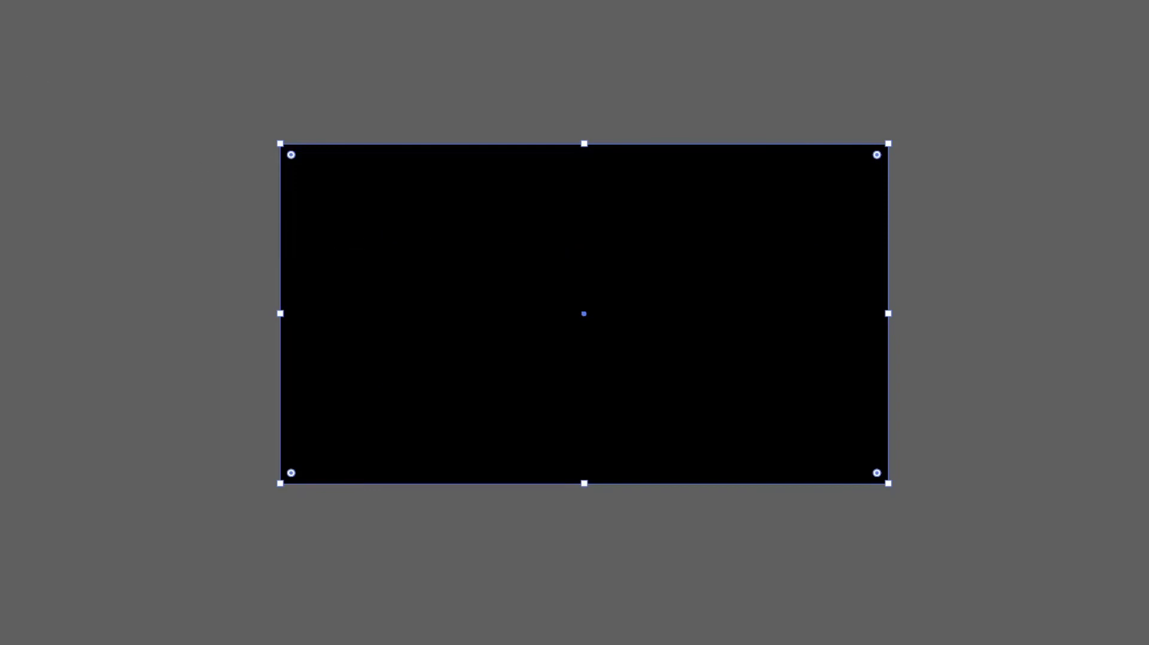
- Send the black rectangle to the back, behind the red and white MARVEL STUDIO artwork
right_click(593, 259)
mouse_move(644, 561)
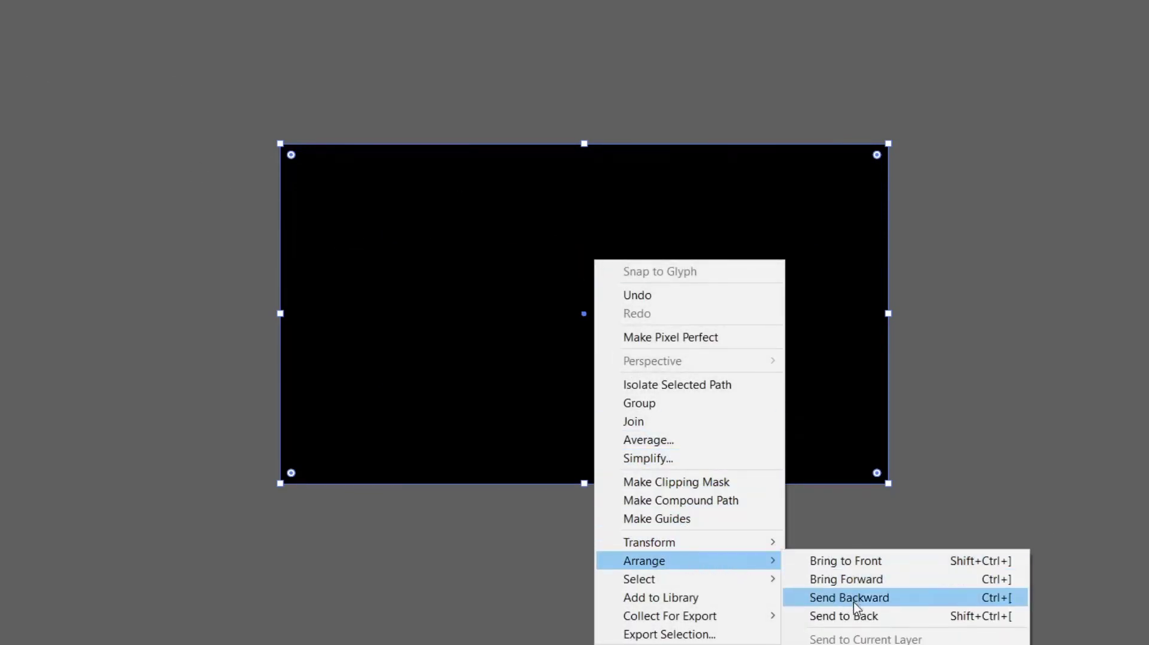
left_click(856, 616)
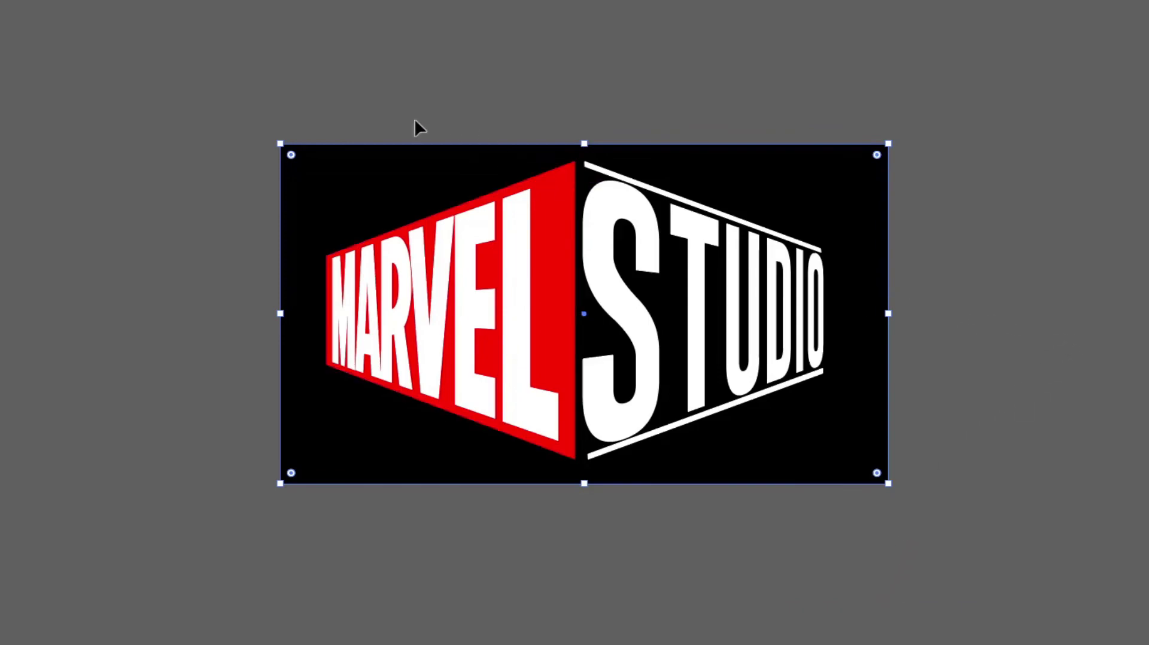
left_click(504, 108)
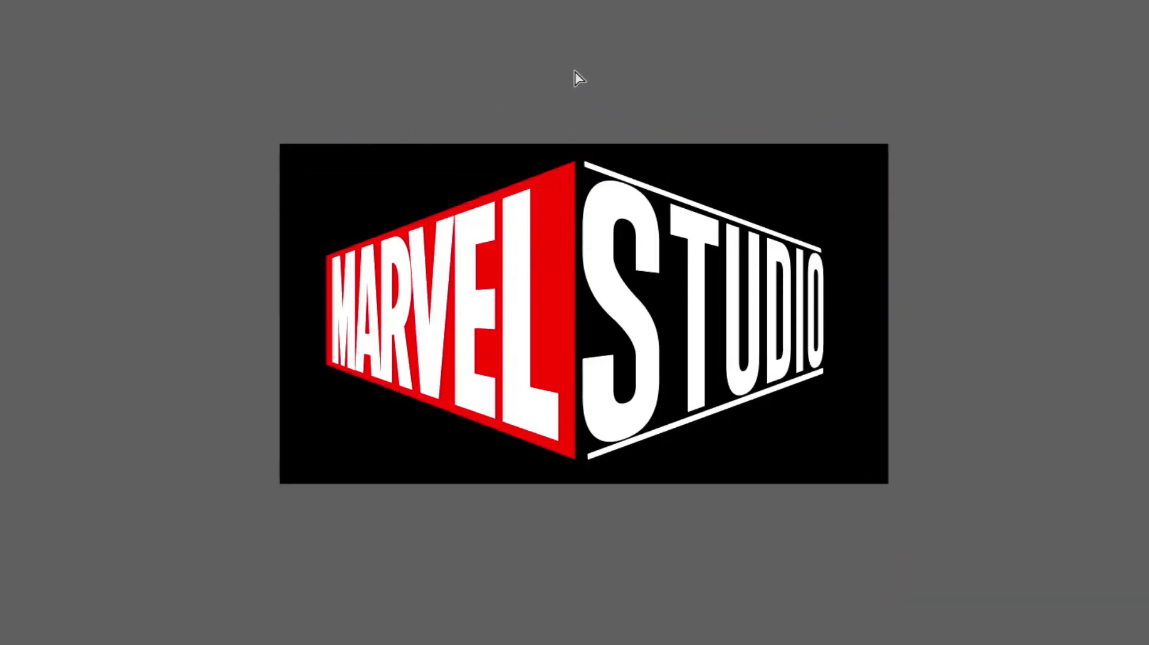
key("ctrl+minus")
key("ctrl+plus")
key("ctrl+plus")
key("ctrl+plus")
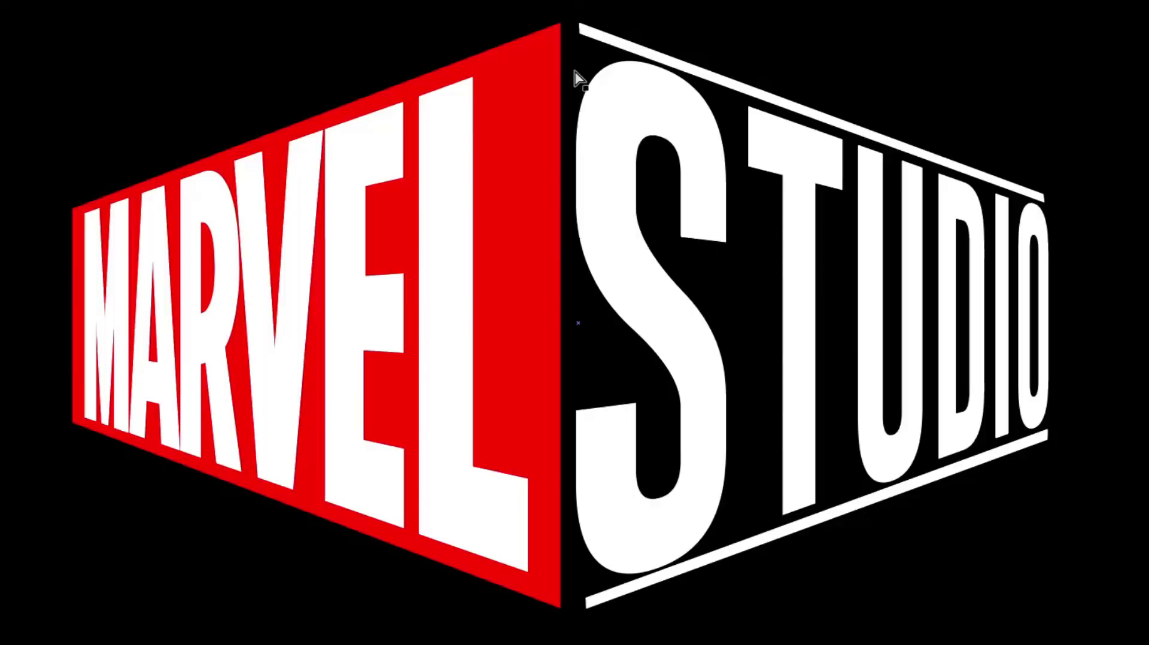